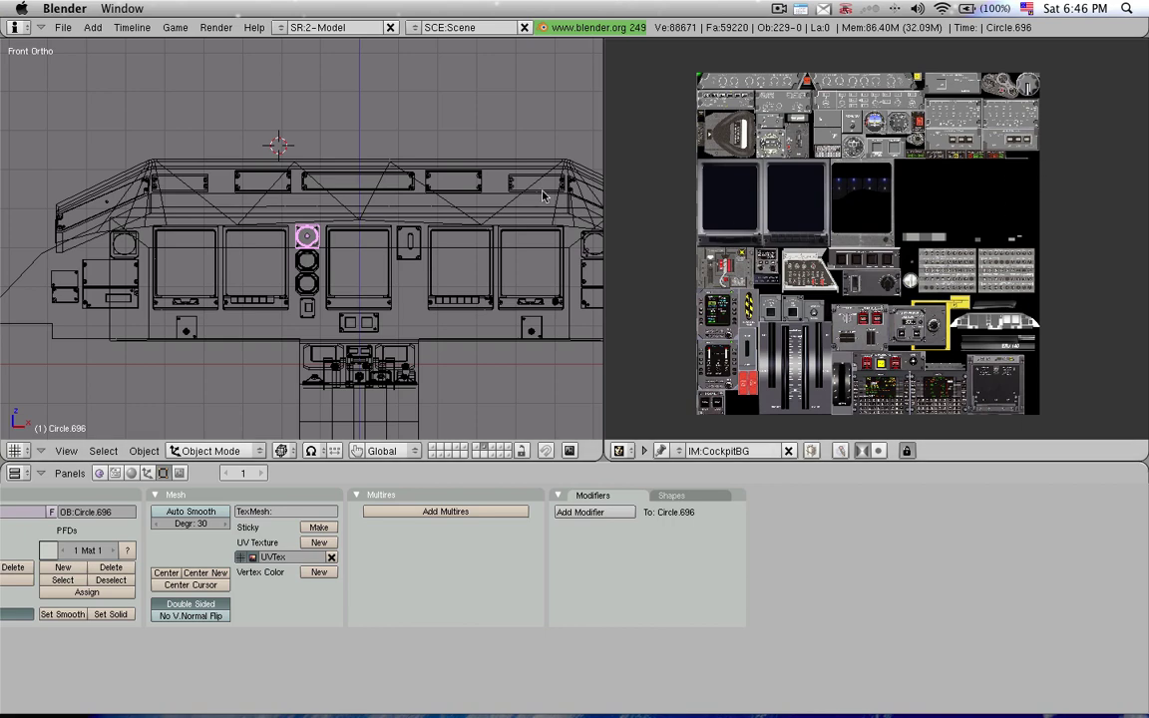
pyautogui.scroll(2, 413, 184)
pyautogui.scroll(-2, 356, 299)
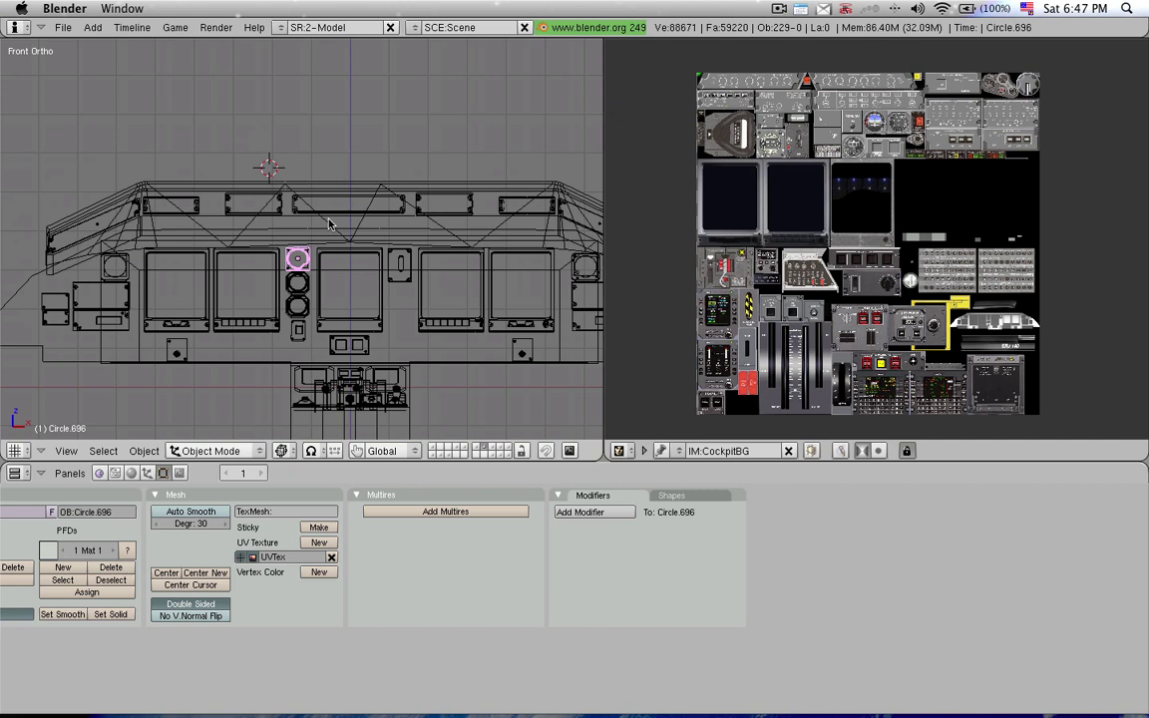
# - Switch to Finder and open the Cessna 172SP folder inside the General Aviation folder
pyautogui.press('super+Tab')
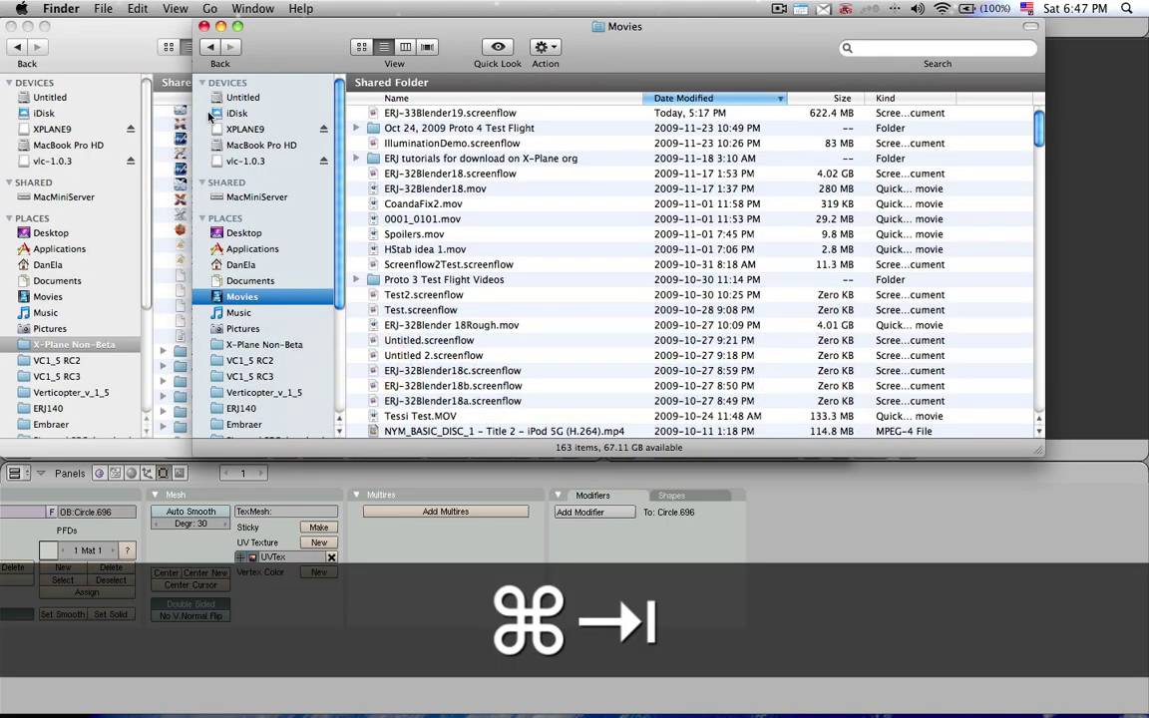
pyautogui.click(96, 29)
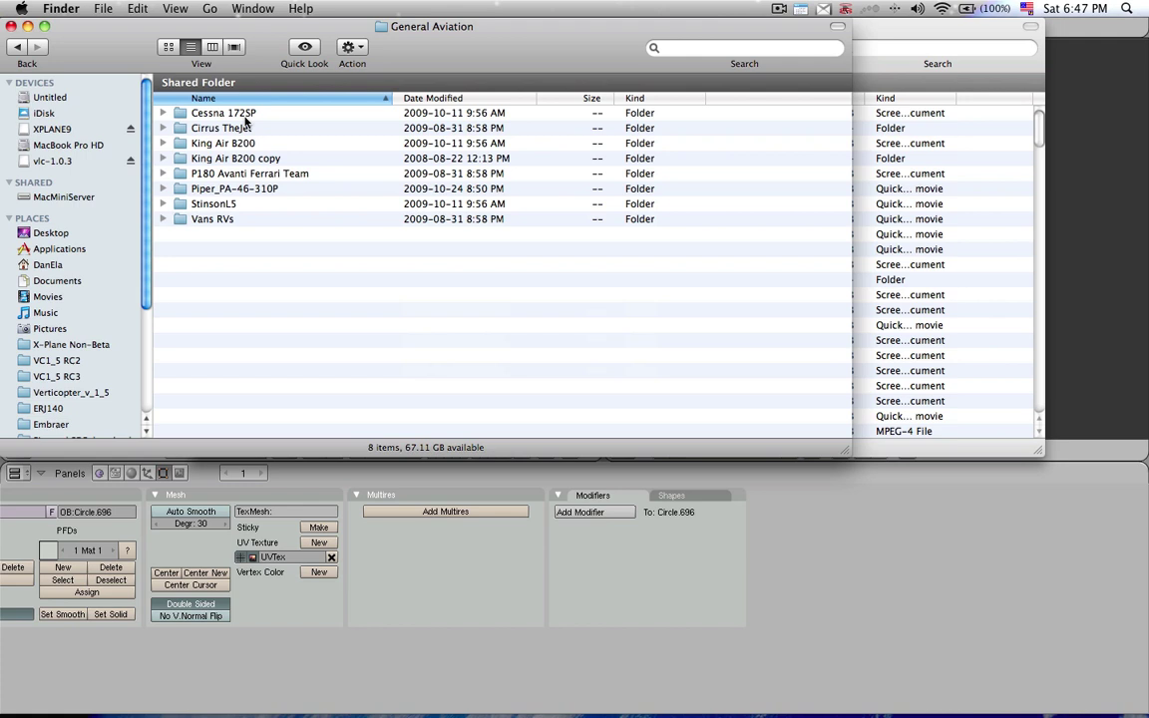
pyautogui.click(245, 115)
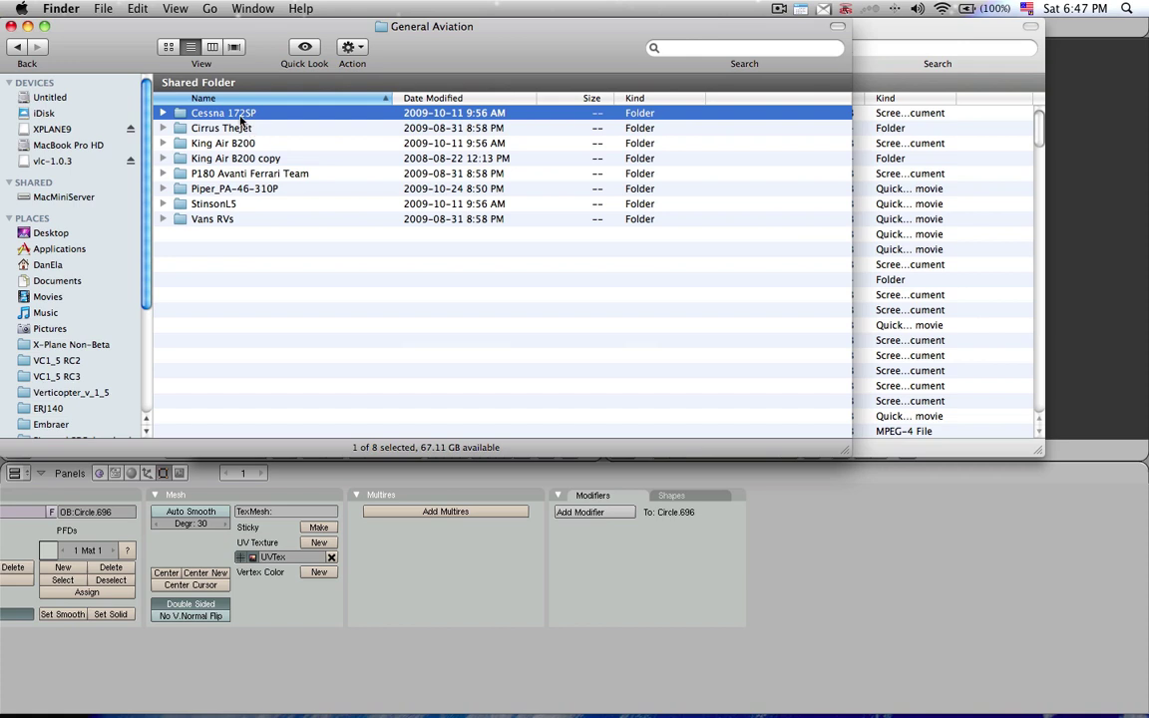
pyautogui.doubleClick(241, 116)
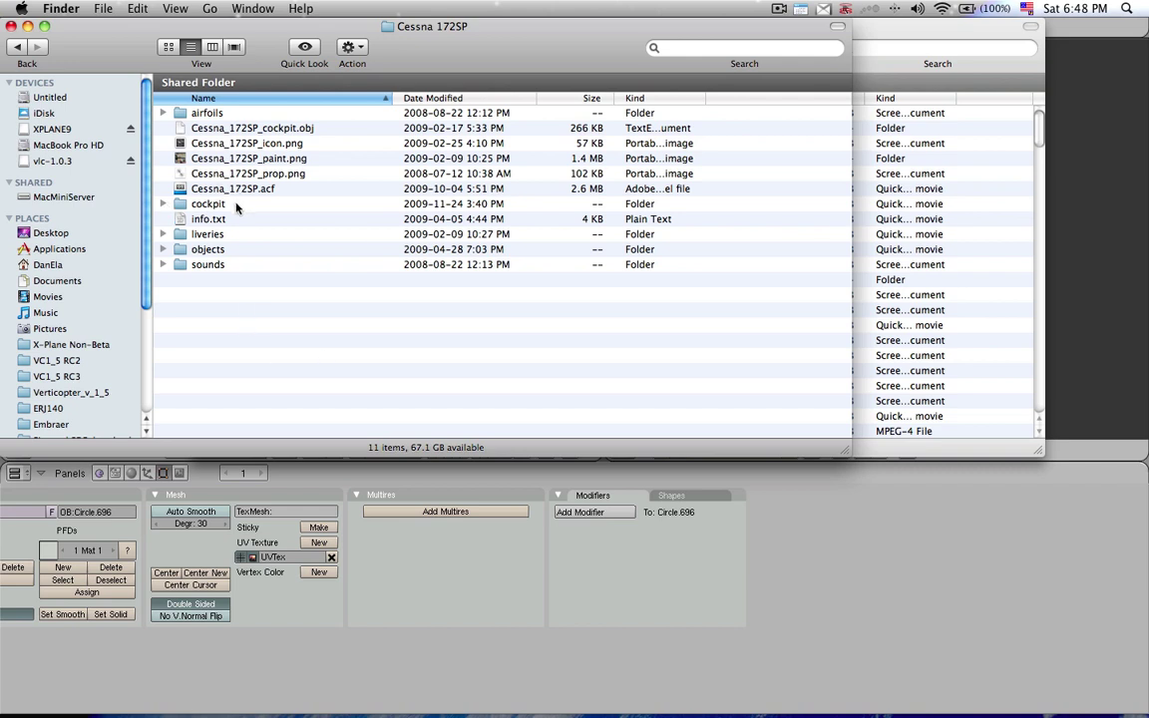
# - Expand the Cessna 172SP objects folder and look over its model files, such as prop.obj
pyautogui.click(163, 250)
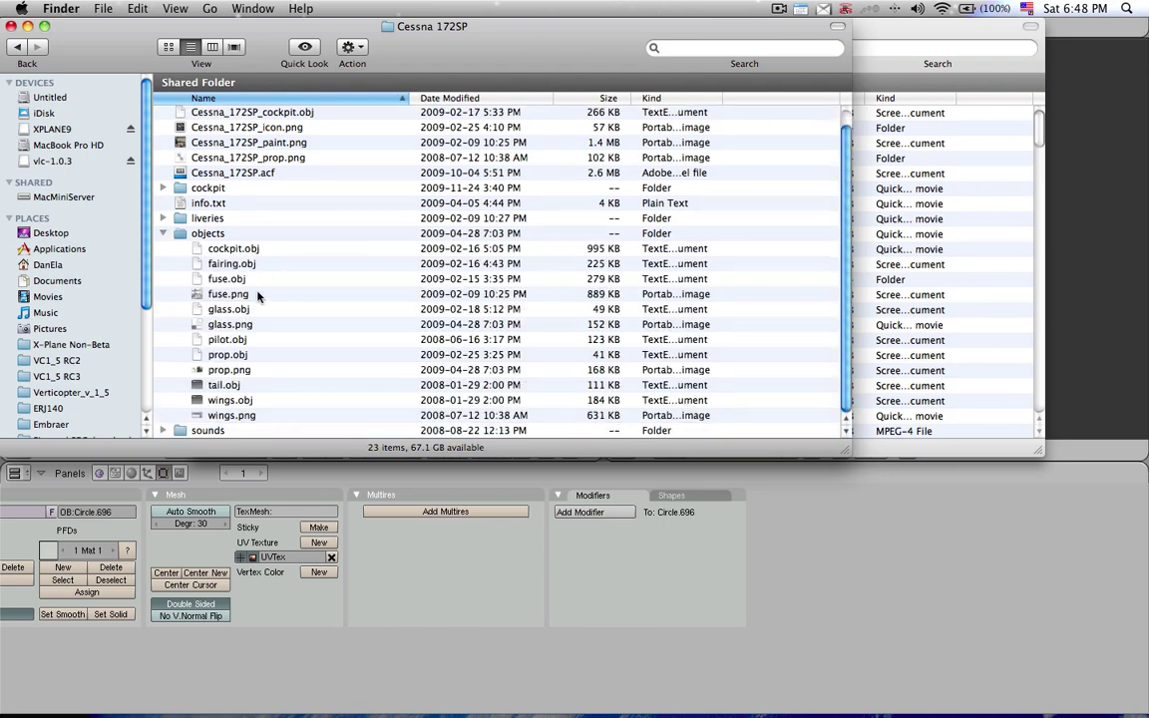
pyautogui.click(164, 234)
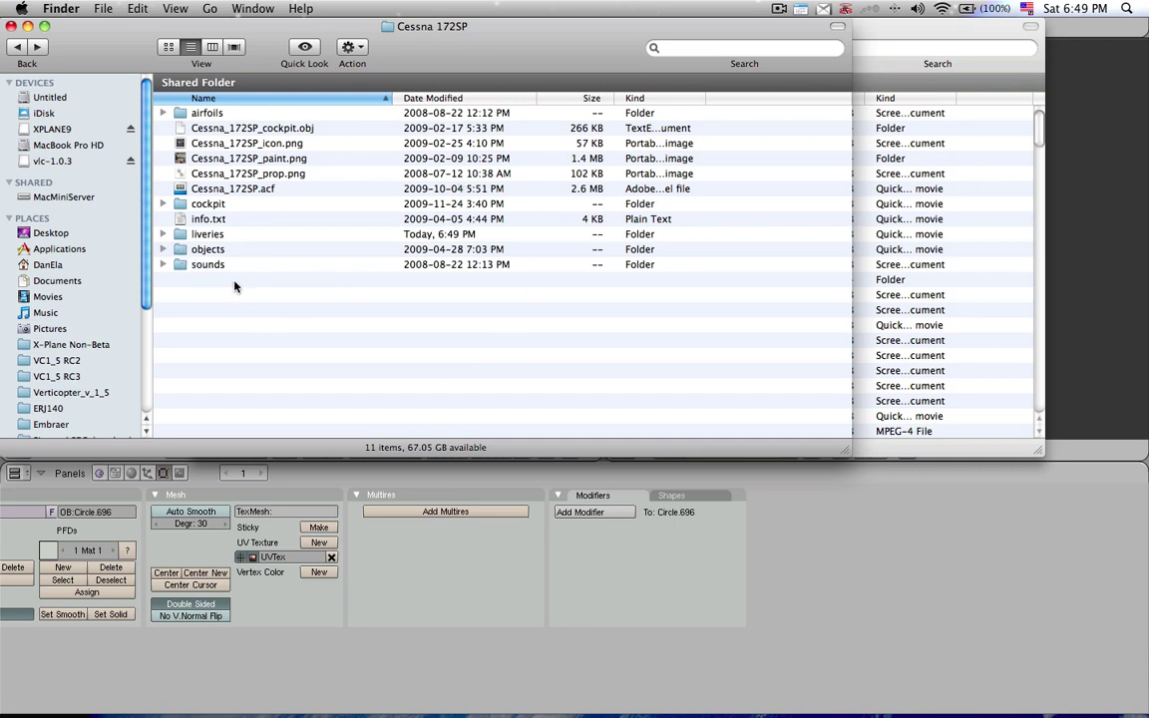
pyautogui.click(164, 249)
pyautogui.scroll(-1, 256, 234)
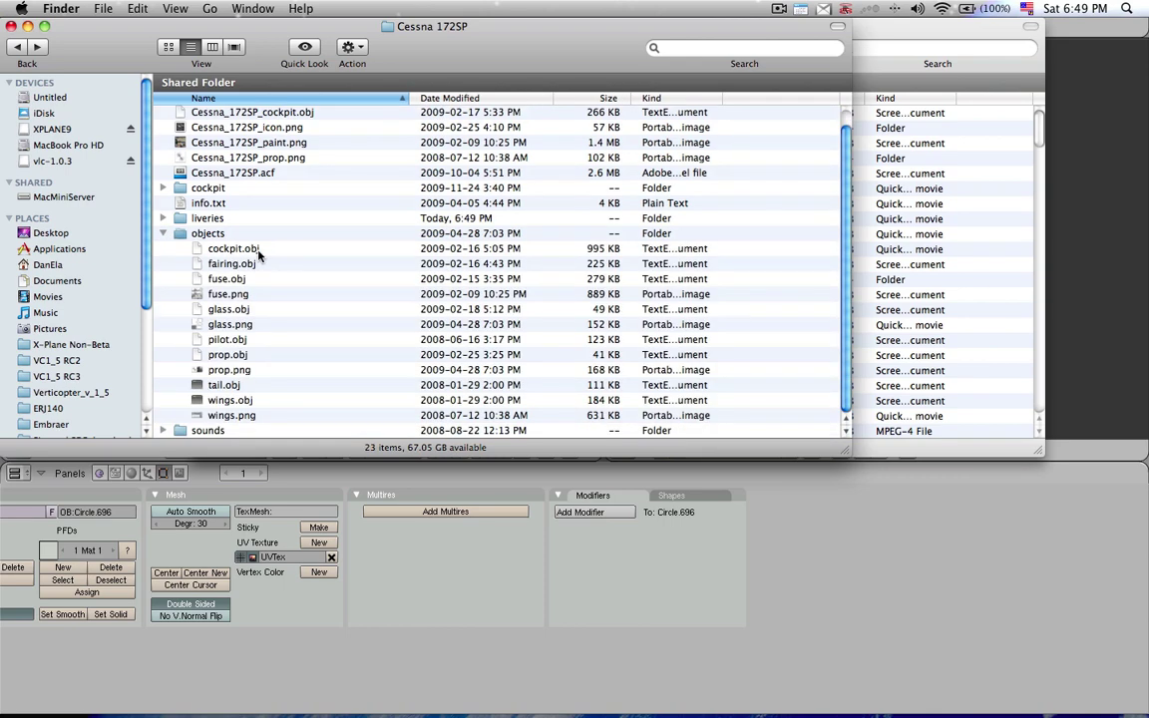
pyautogui.click(258, 253)
pyautogui.click(269, 355)
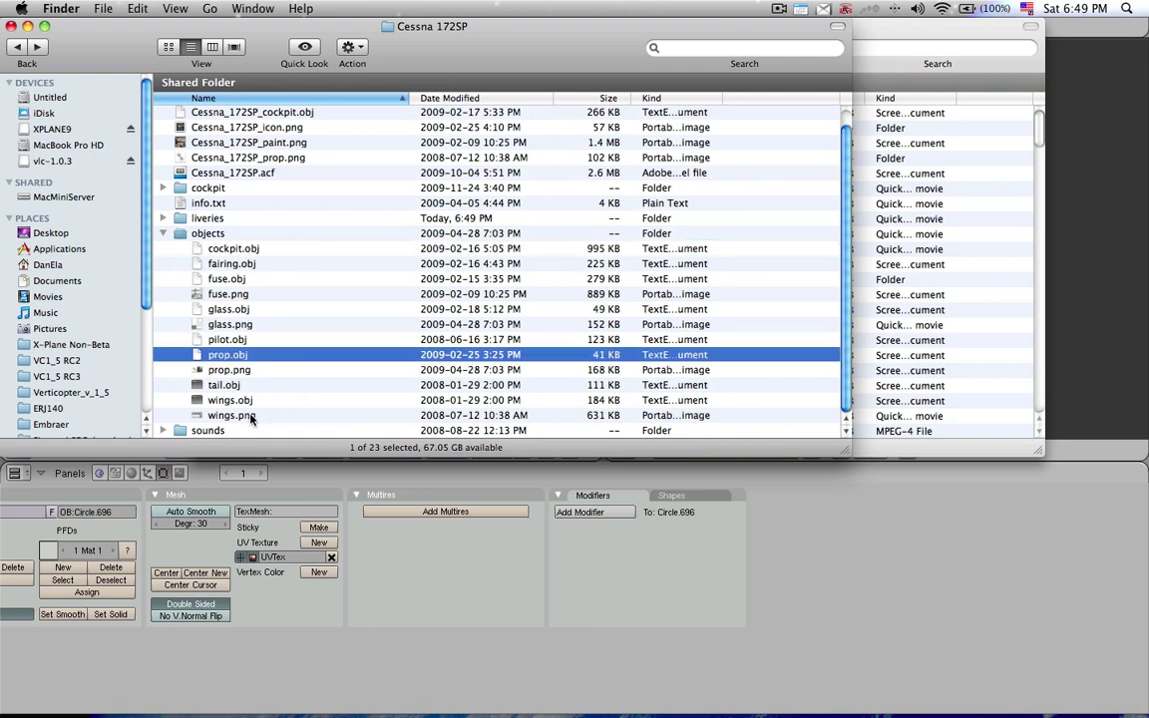
# - Preview the fuse.png, glass.png, prop.png and wings.png textures in the objects folder
pyautogui.doubleClick(229, 294)
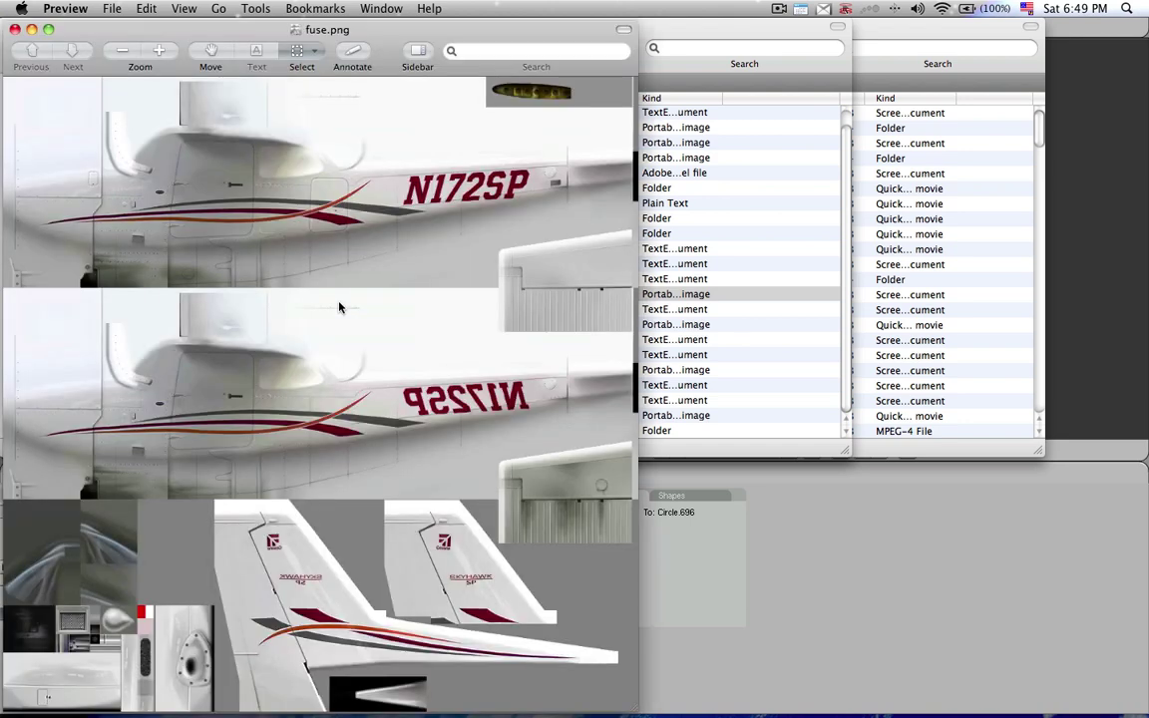
pyautogui.press('super+q')
pyautogui.click(204, 325)
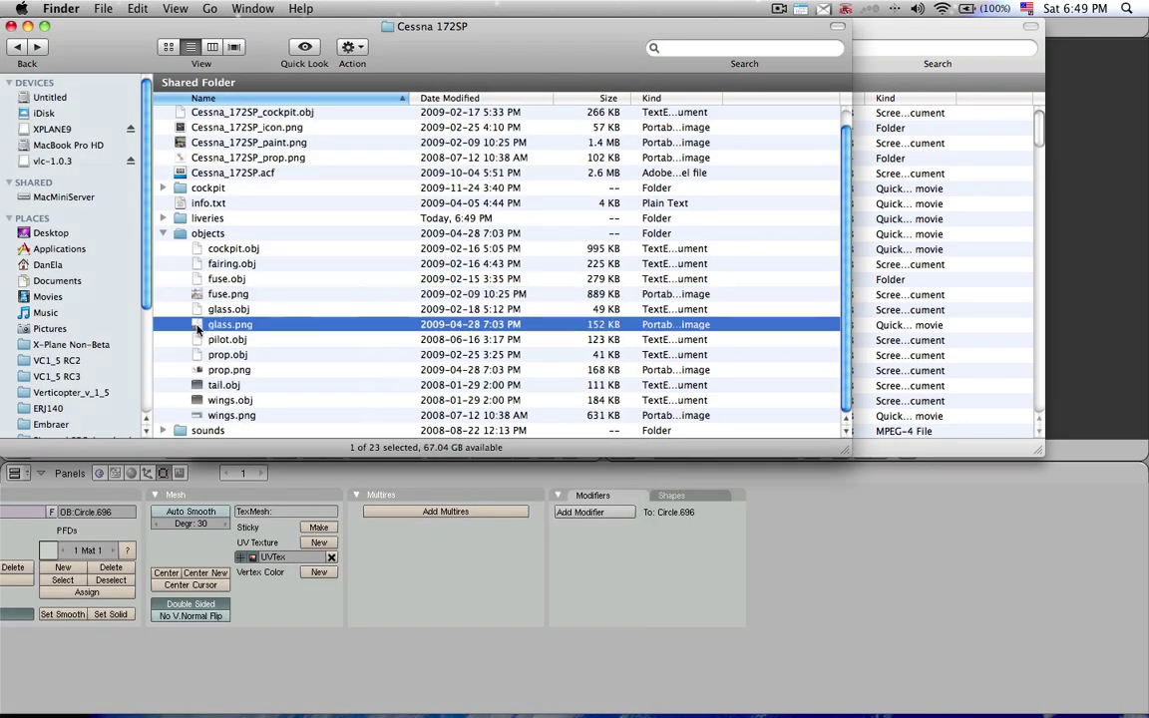
pyautogui.press('space')
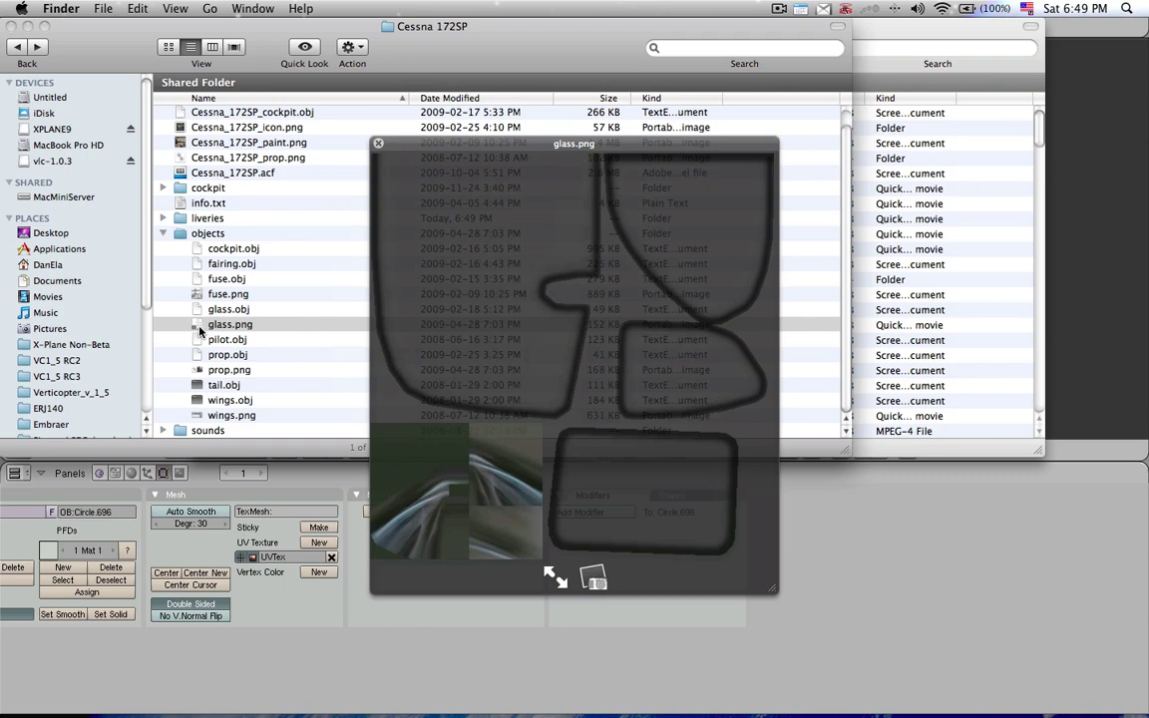
pyautogui.click(239, 371)
pyautogui.press('space')
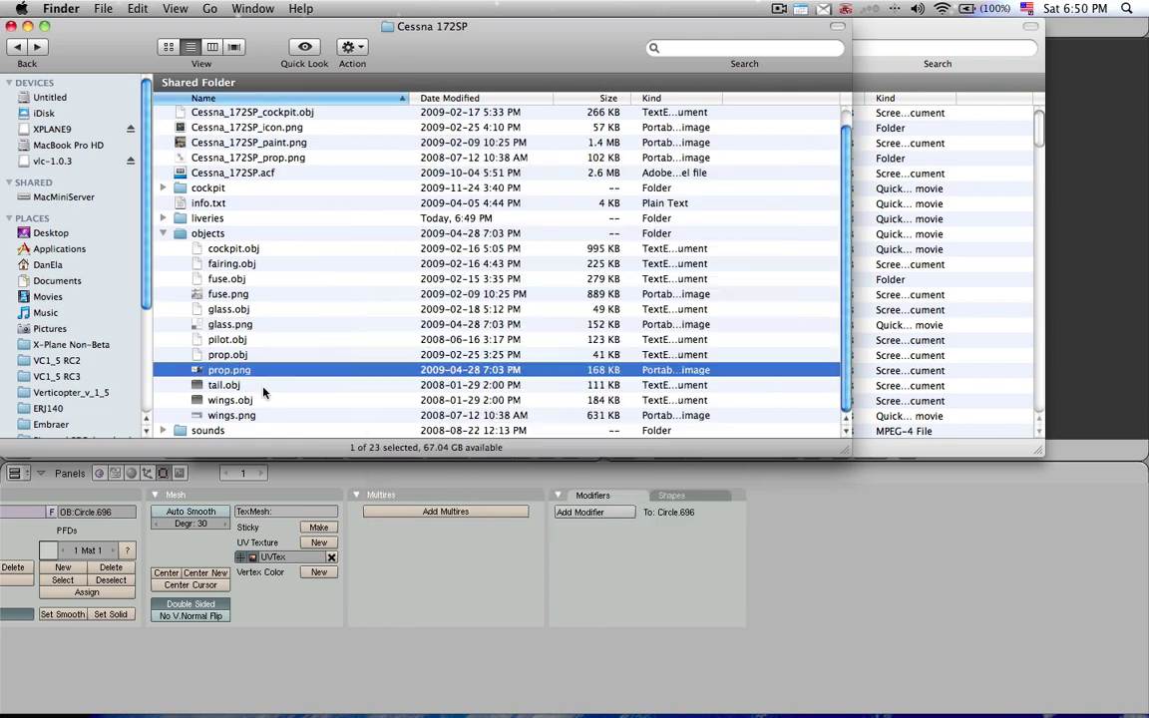
pyautogui.press('Down')
pyautogui.press('Down')
pyautogui.press('Down')
pyautogui.press('space')
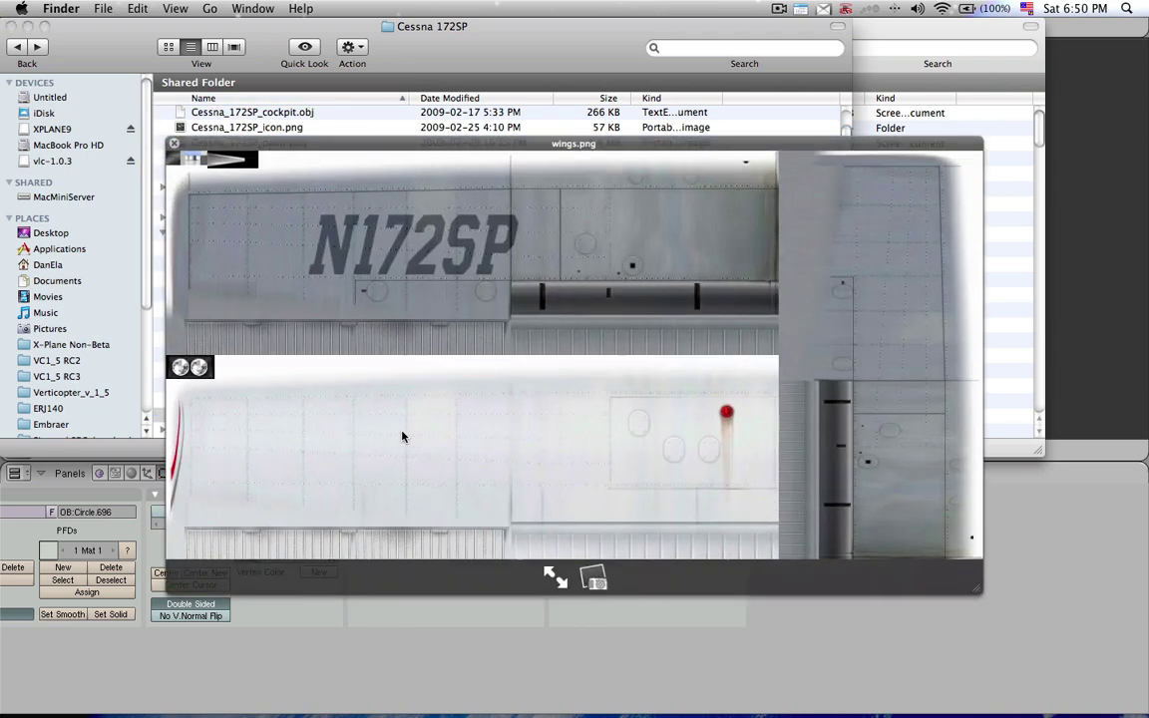
pyautogui.press('space')
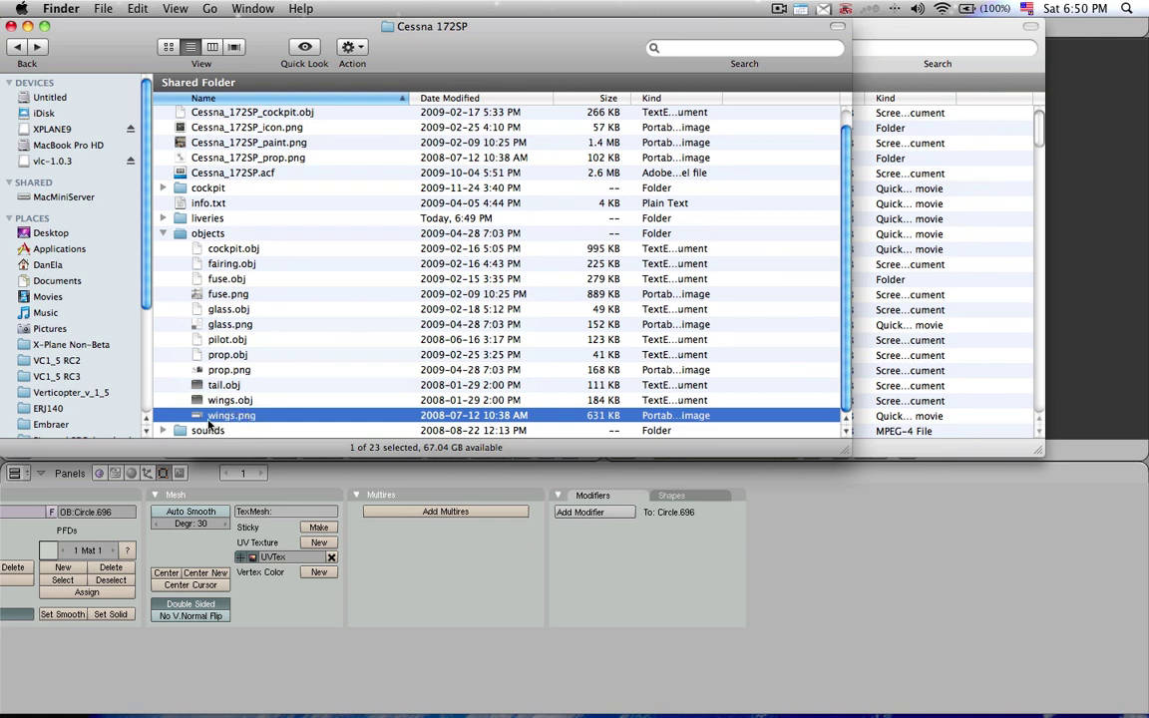
# - Compare the wings.obj and wings.png entries, and select fuse.png, glass.png, prop.png and wings.png together
pyautogui.click(265, 401)
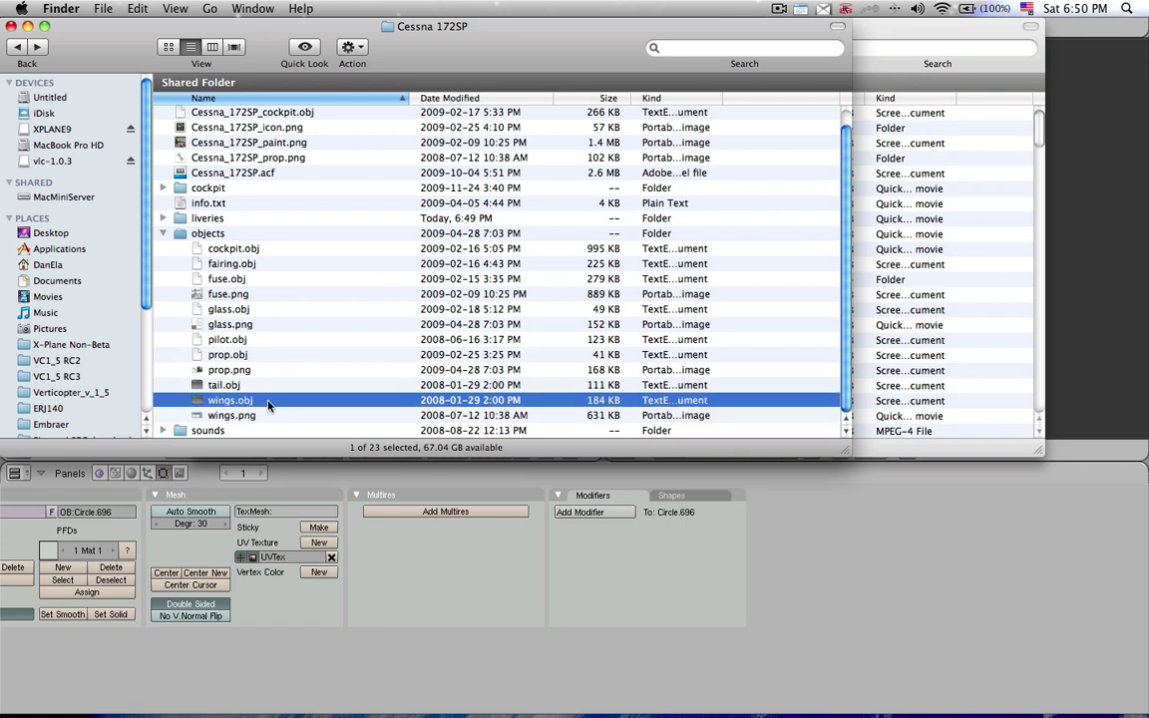
pyautogui.click(213, 416)
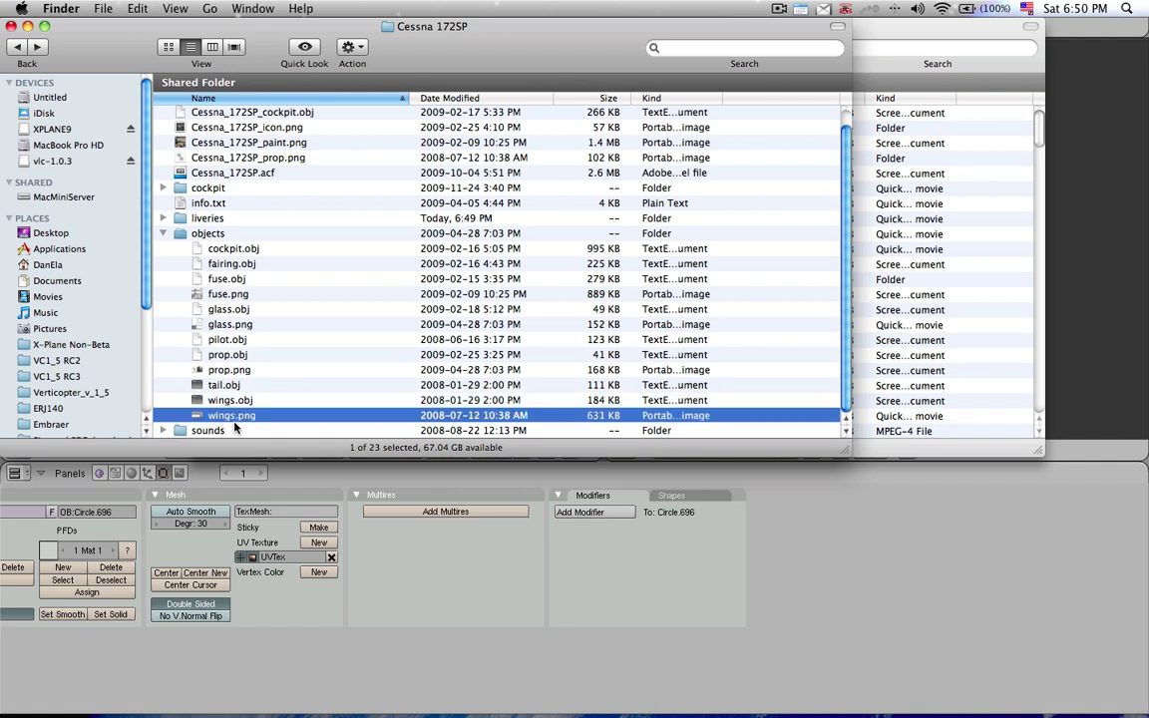
pyautogui.click(237, 297)
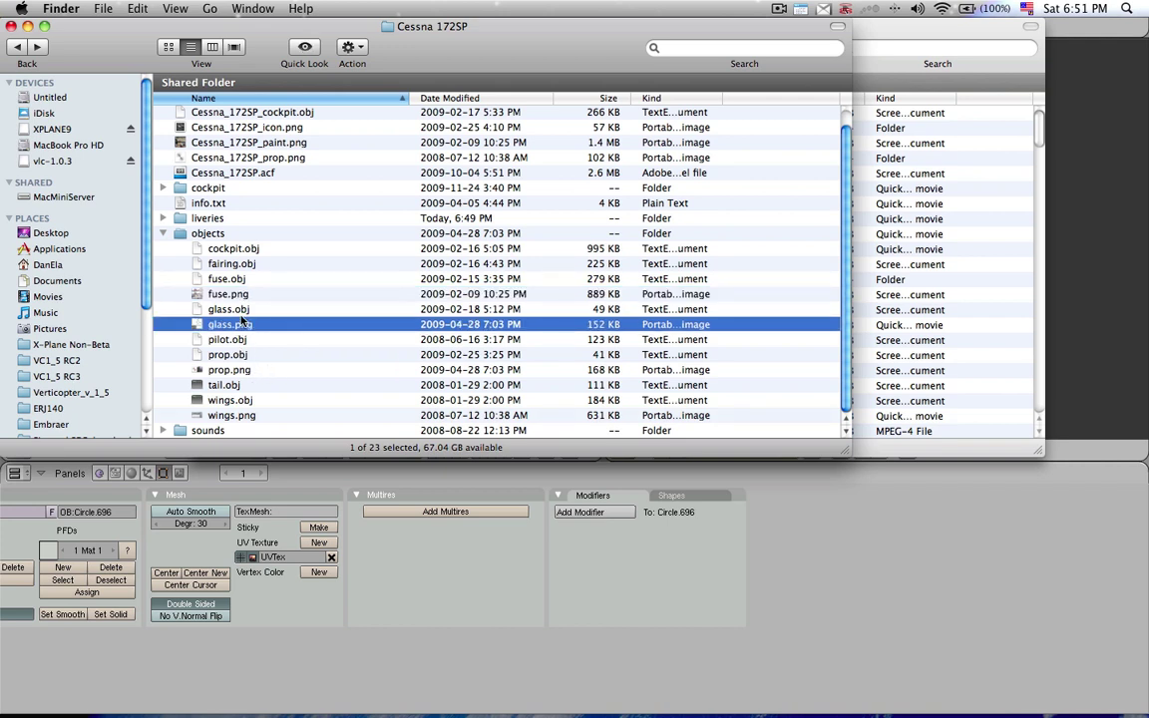
pyautogui.keyDown('super'); pyautogui.click(240, 327); pyautogui.keyUp('super')
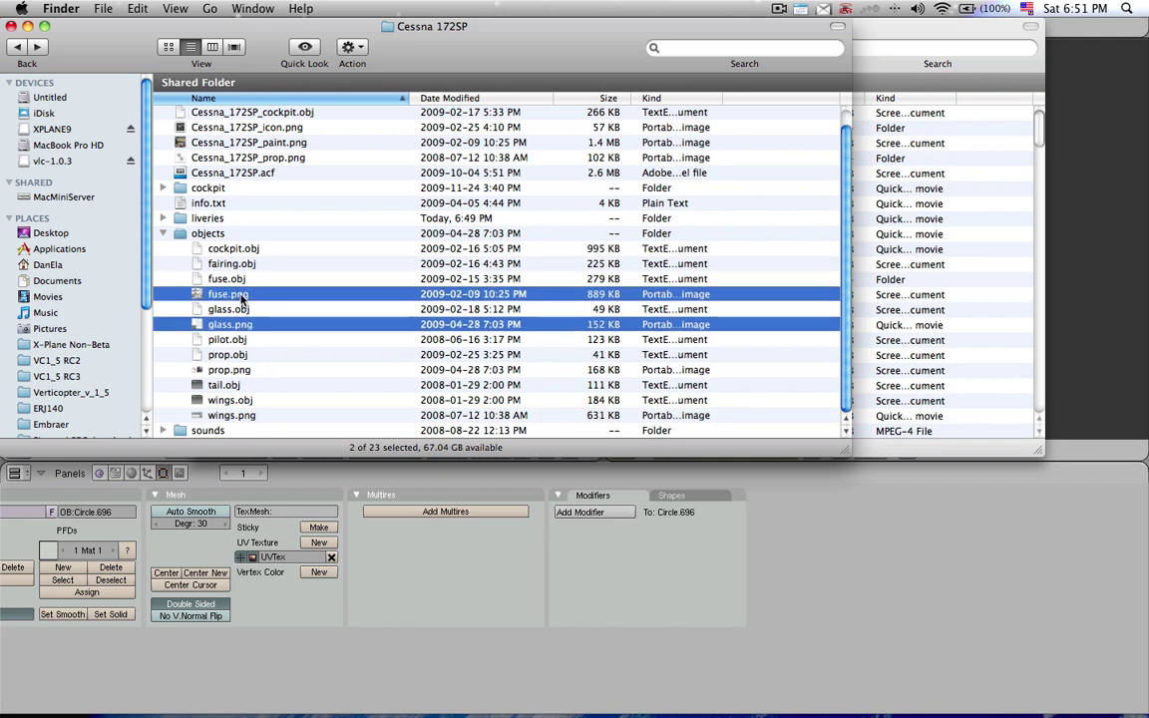
pyautogui.keyDown('super'); pyautogui.click(240, 415); pyautogui.keyUp('super')
pyautogui.keyDown('super'); pyautogui.click(289, 370); pyautogui.keyUp('super')
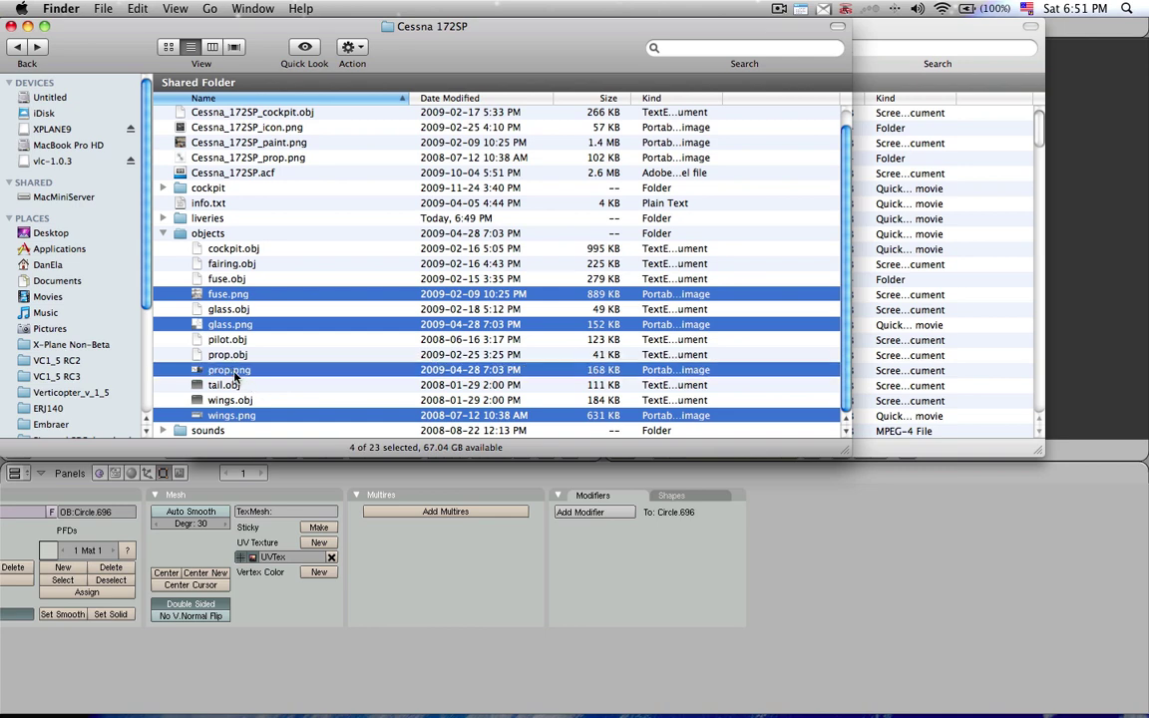
# - Collapse the Cessna 172SP objects folder and expand the liveries folder
pyautogui.click(231, 263)
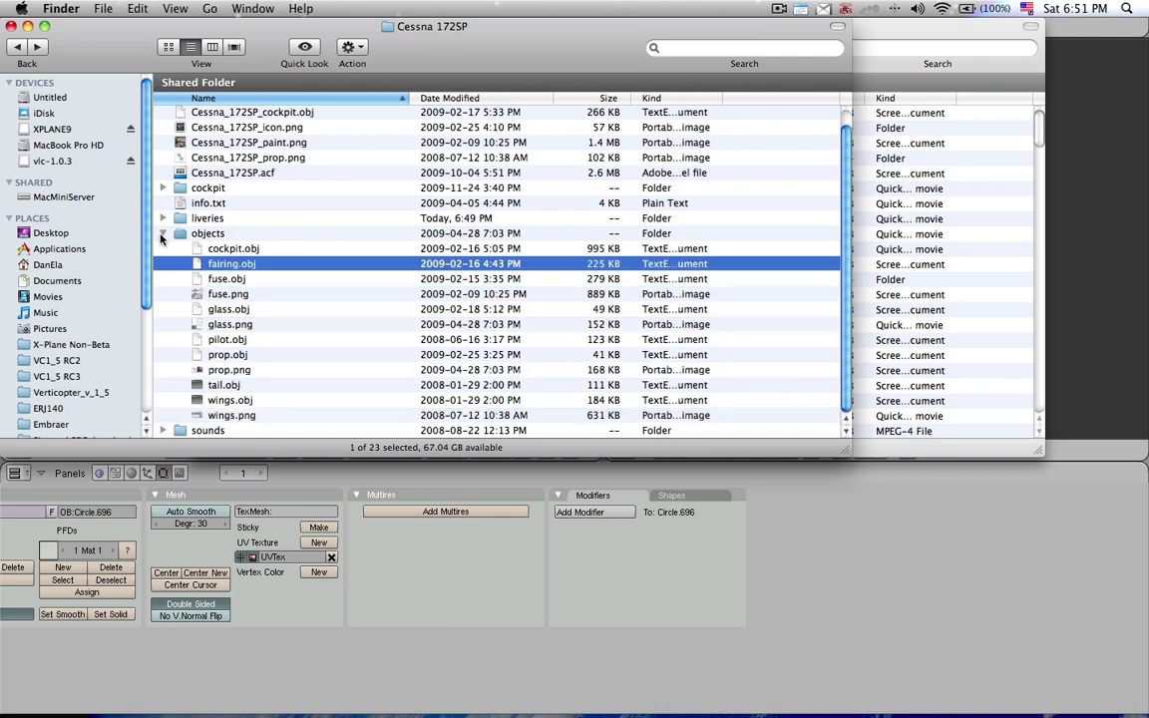
pyautogui.click(162, 233)
pyautogui.click(177, 250)
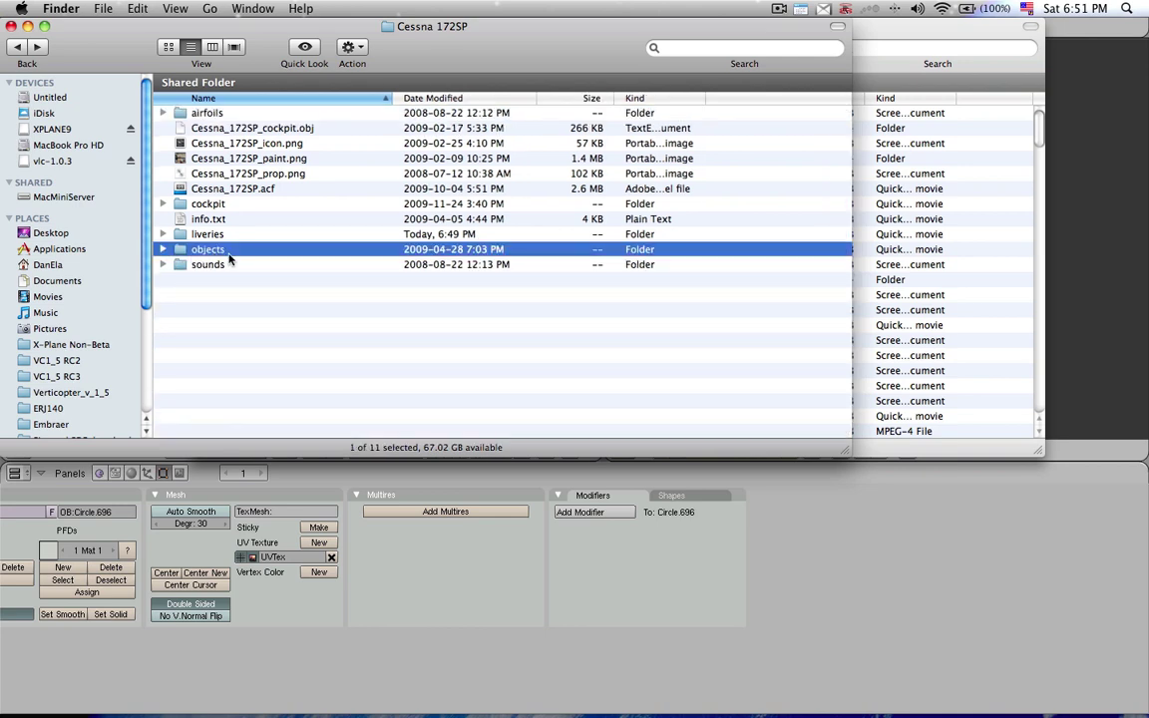
pyautogui.click(176, 233)
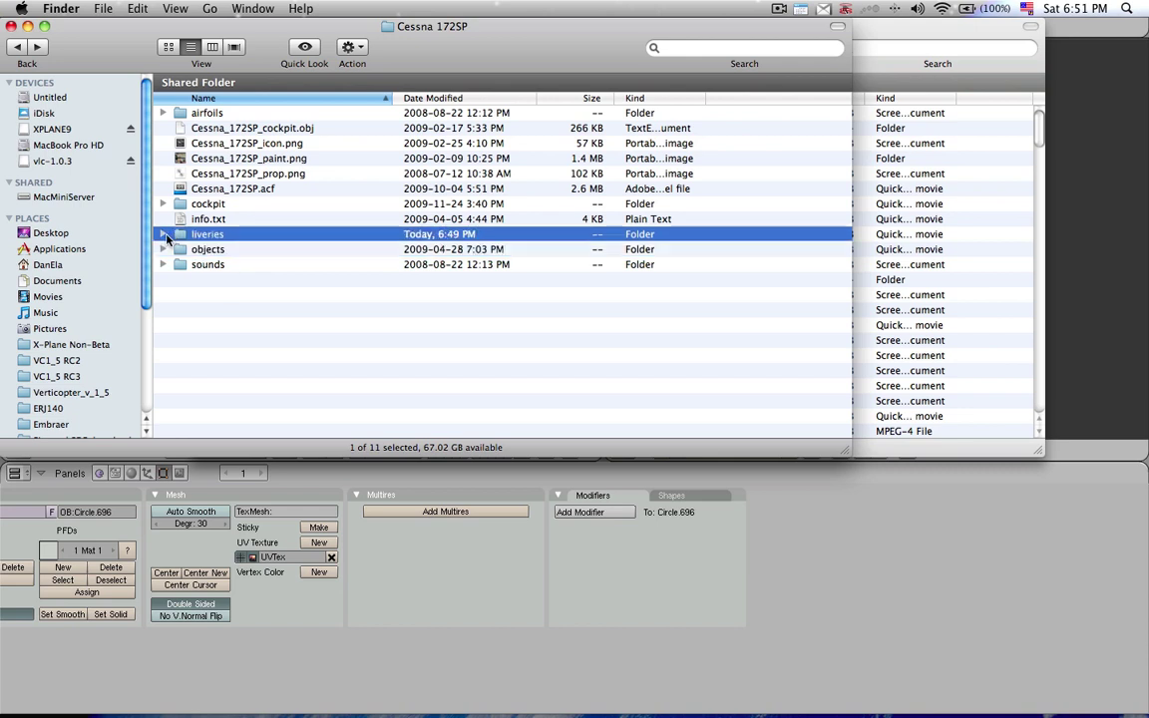
pyautogui.click(164, 235)
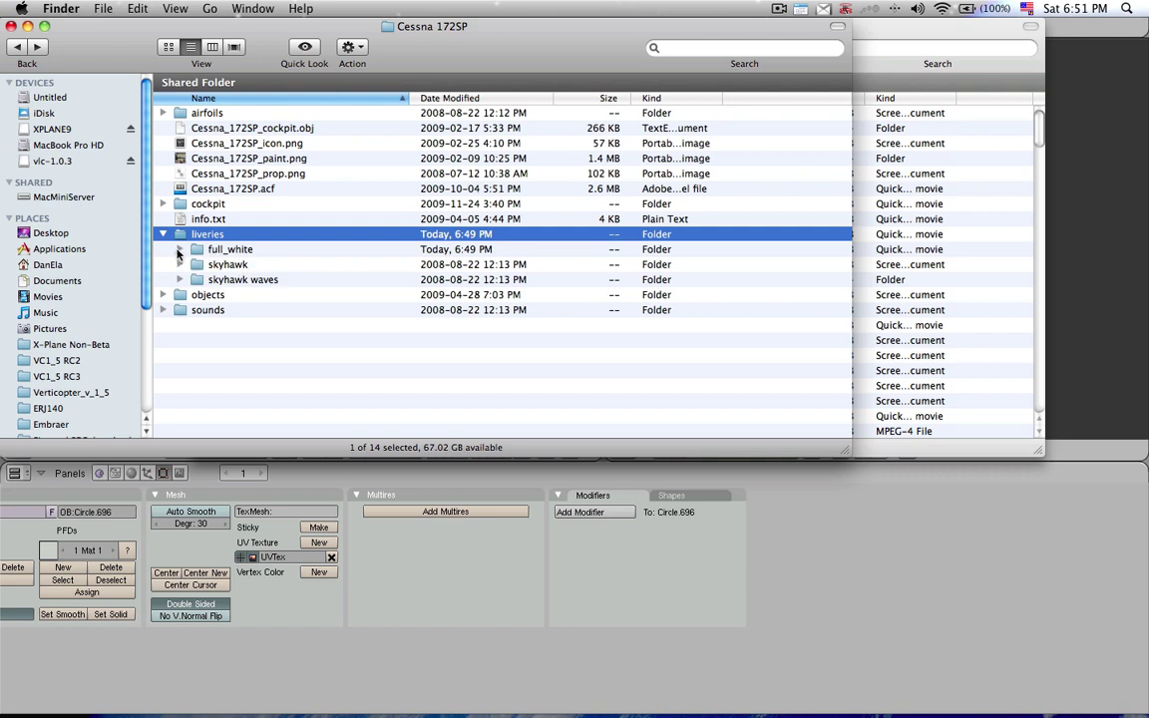
# - Expand the full_white livery with its objects subfolder, along with the aircraft's main objects folder for comparison
pyautogui.click(226, 249)
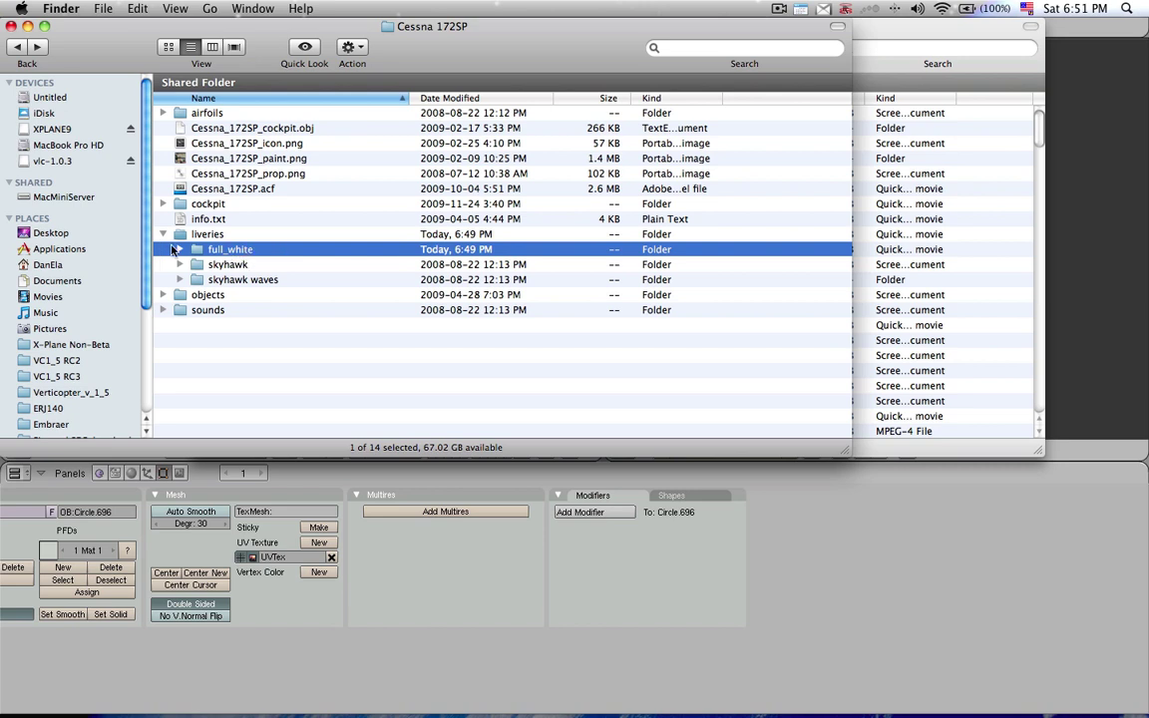
pyautogui.click(179, 250)
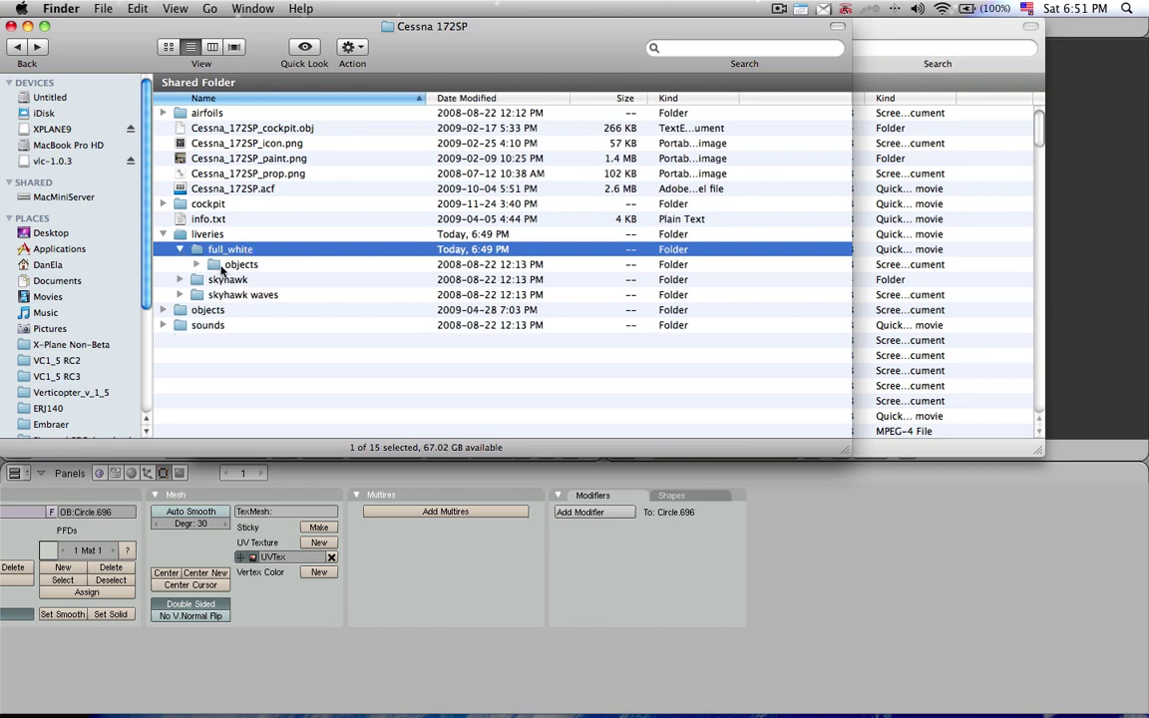
pyautogui.click(191, 309)
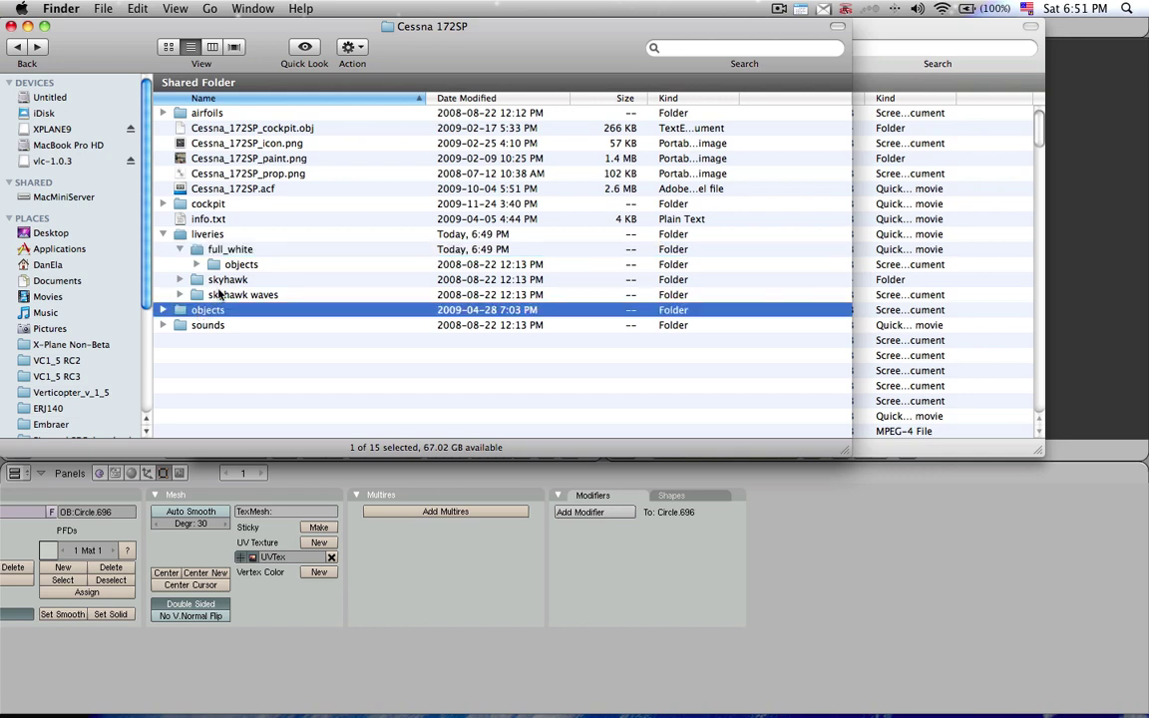
pyautogui.click(209, 264)
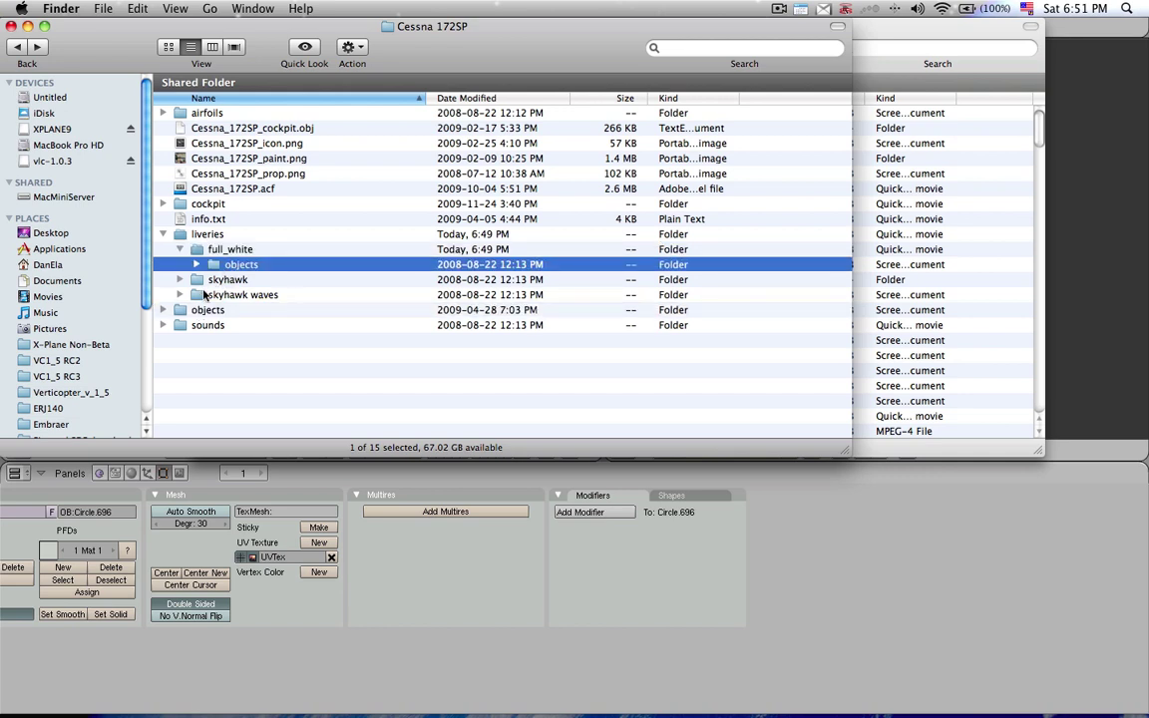
pyautogui.click(163, 311)
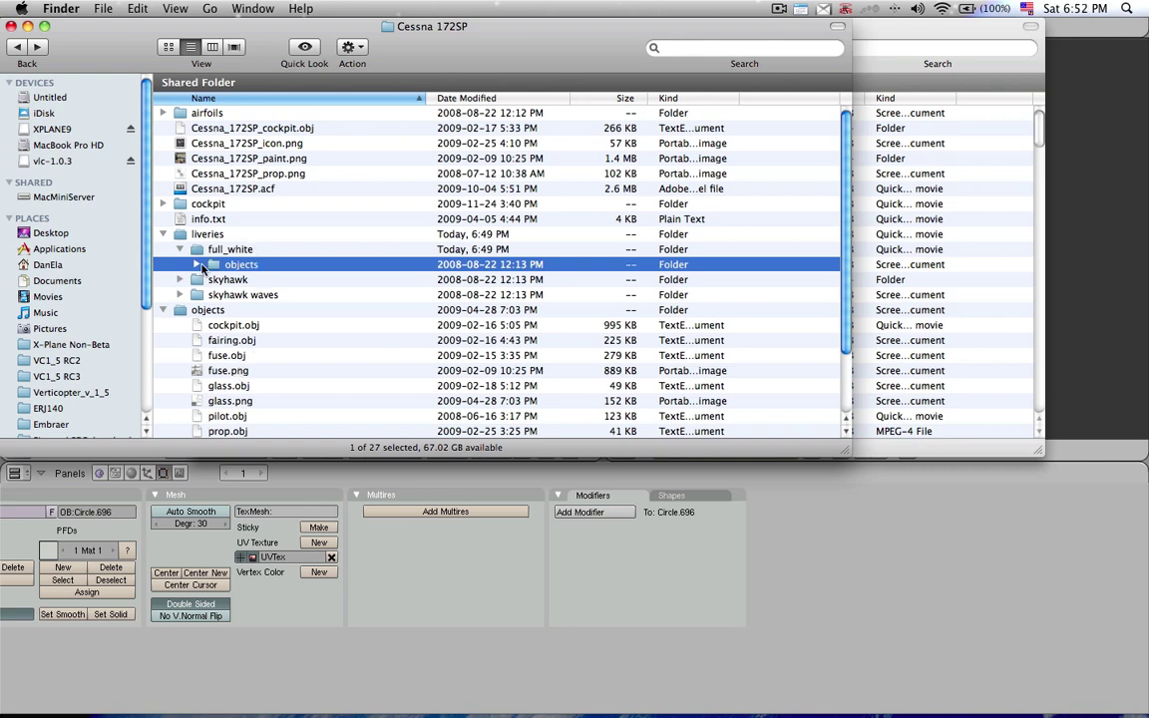
pyautogui.click(196, 264)
# - Compare the full_white livery's fuse.png and wings.png with the main objects folder, and preview the main fuse.png
pyautogui.click(240, 284)
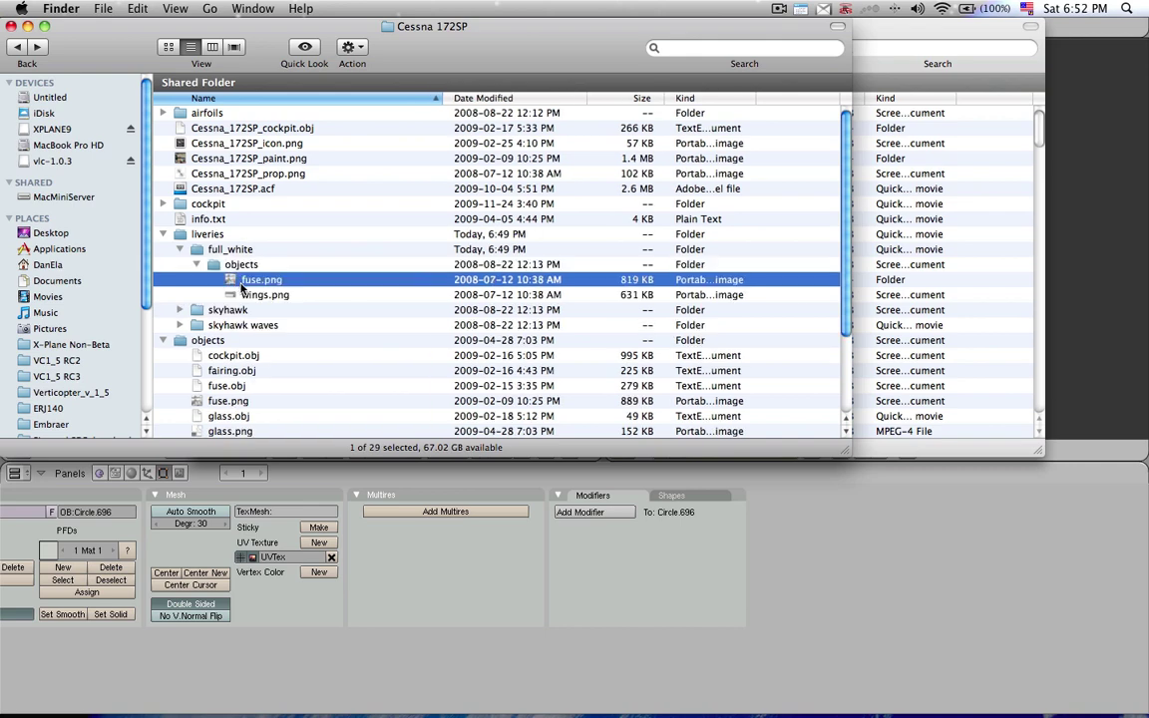
pyautogui.click(245, 295)
pyautogui.scroll(-4, 349, 284)
pyautogui.click(242, 218)
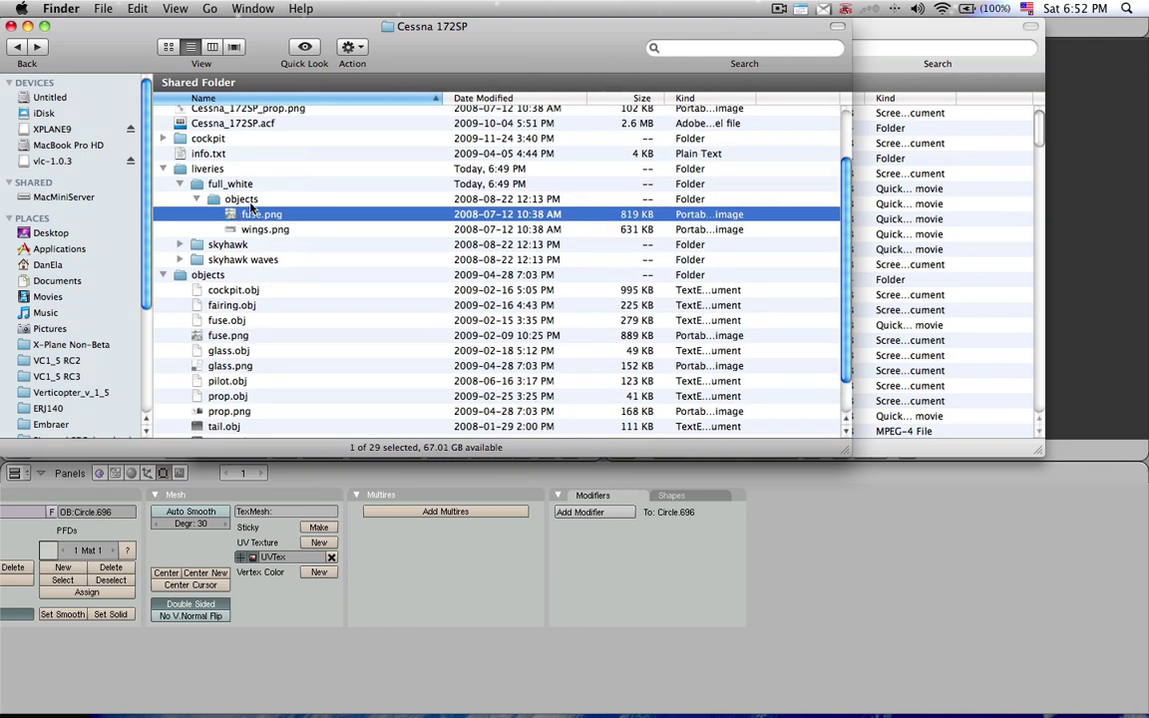
pyautogui.doubleClick(223, 337)
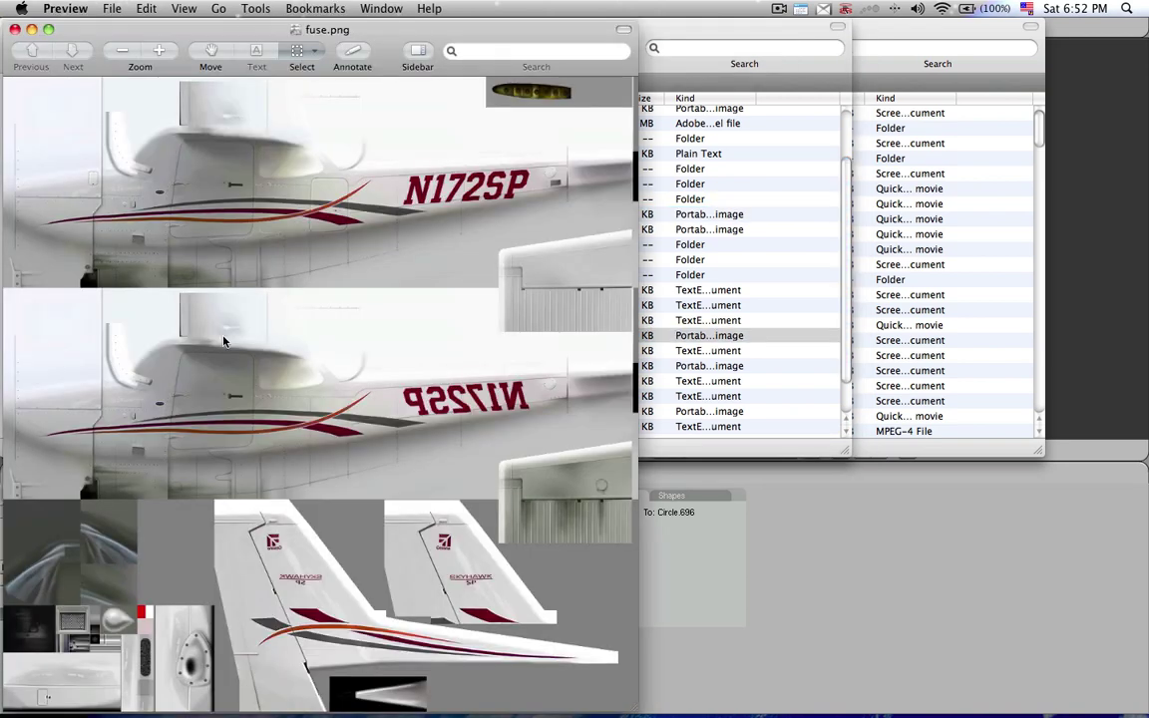
pyautogui.press('super+q')
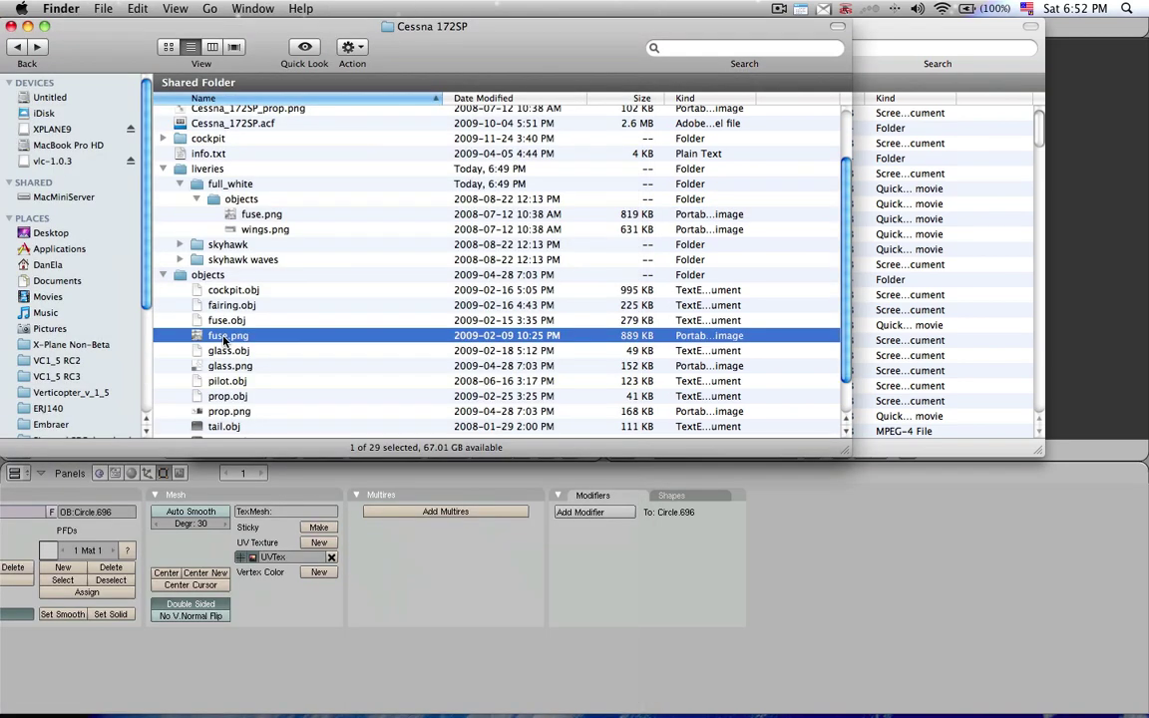
# - Collapse the full_white livery and expand the skyhawk livery down to the contents of its objects folder
pyautogui.click(179, 183)
pyautogui.click(181, 202)
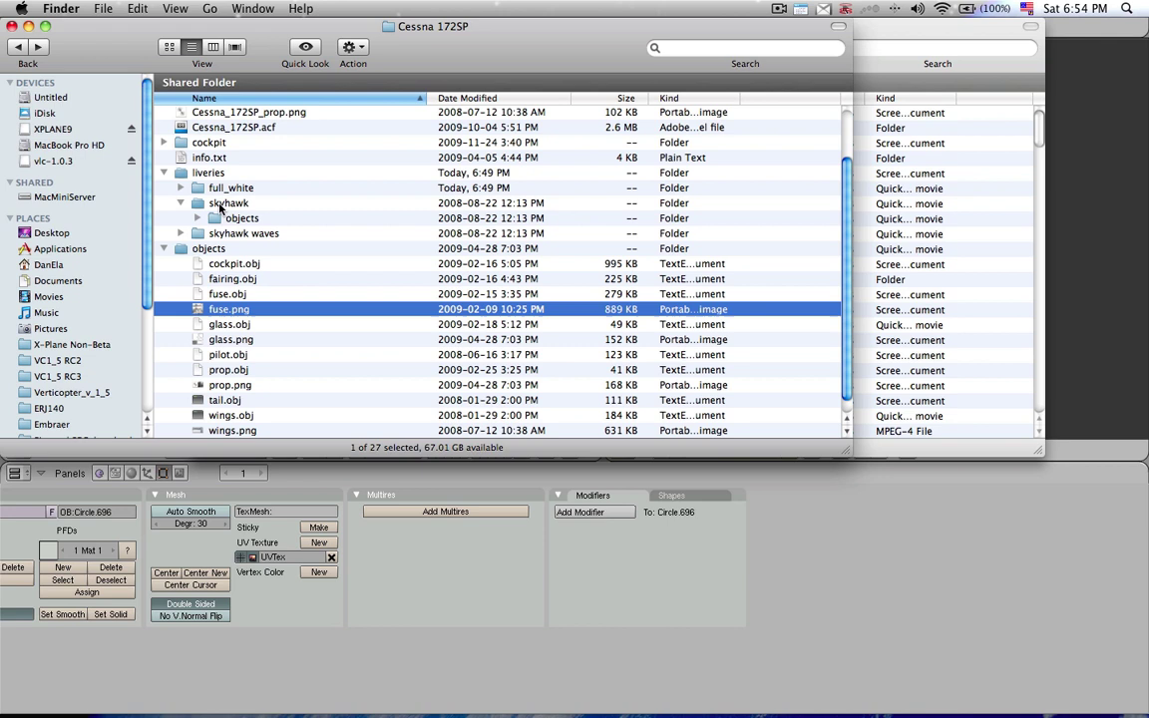
pyautogui.click(197, 217)
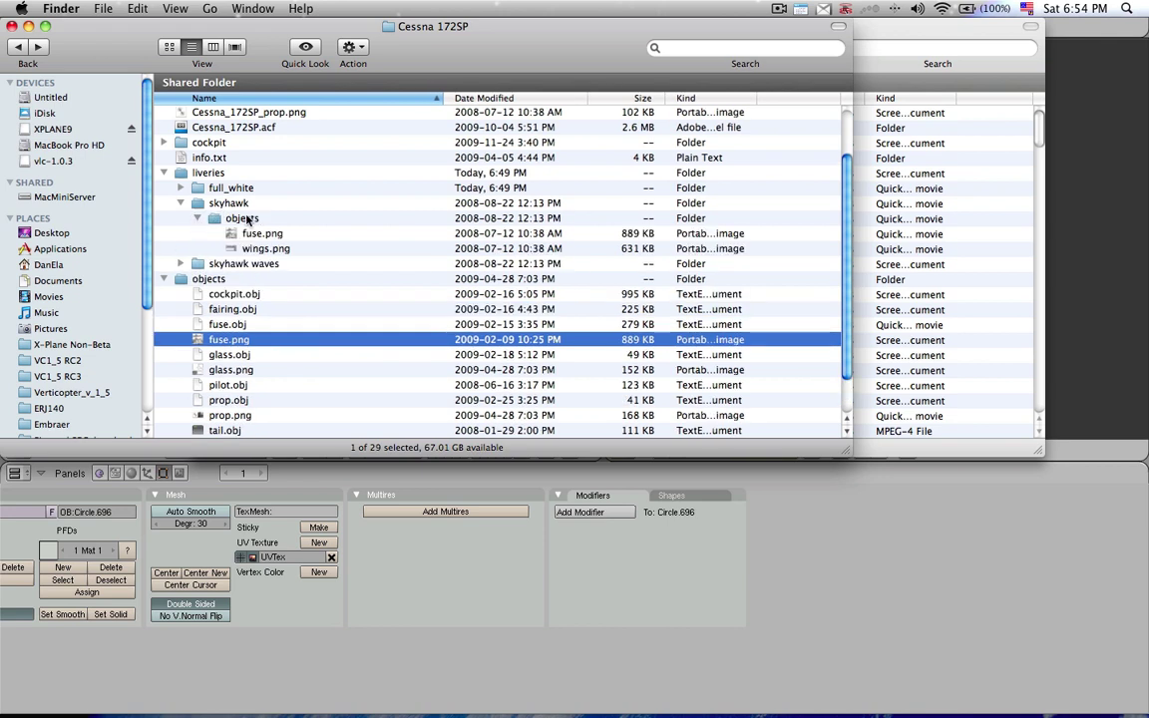
# - Compare the skyhawk livery's wings.png and fuse.png, and preview the livery's fuse.png texture
pyautogui.click(251, 248)
pyautogui.click(251, 233)
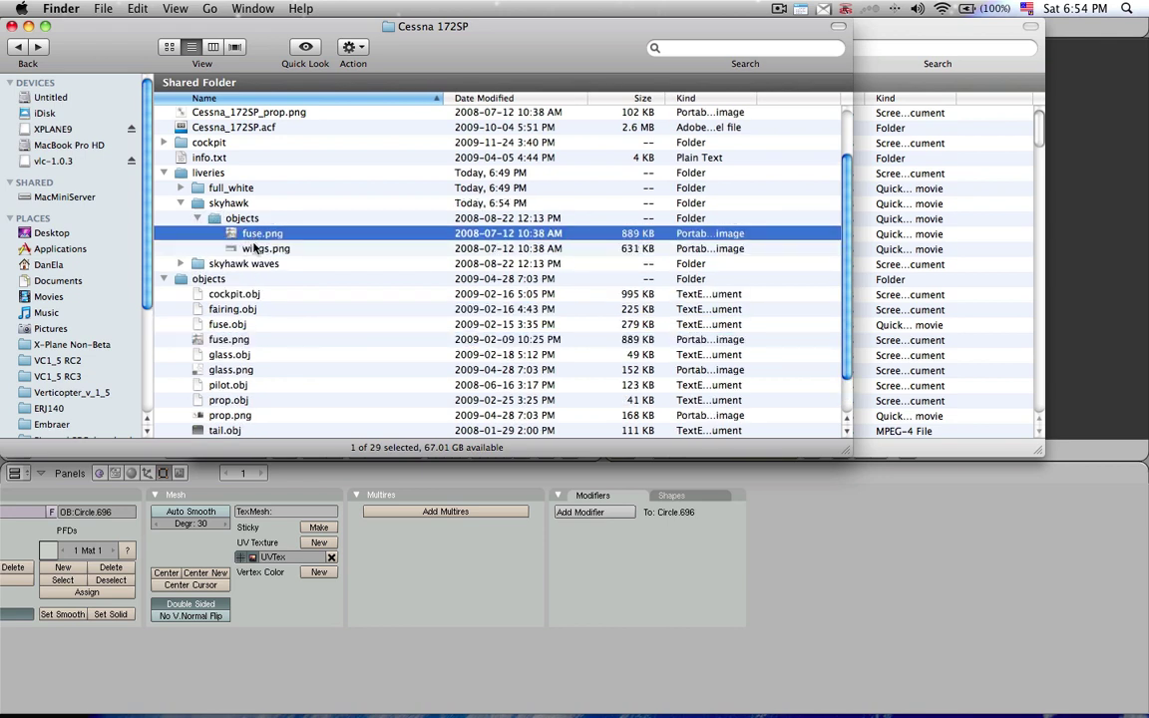
pyautogui.click(254, 249)
pyautogui.click(239, 231)
pyautogui.press('space')
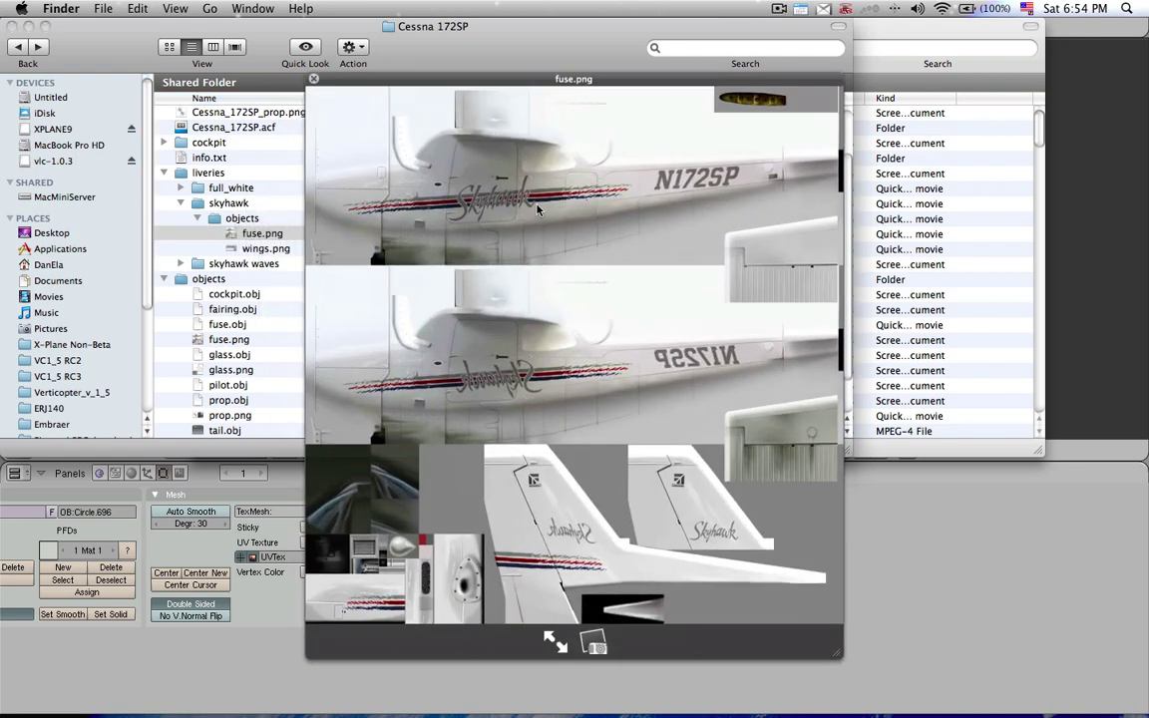
pyautogui.press('space')
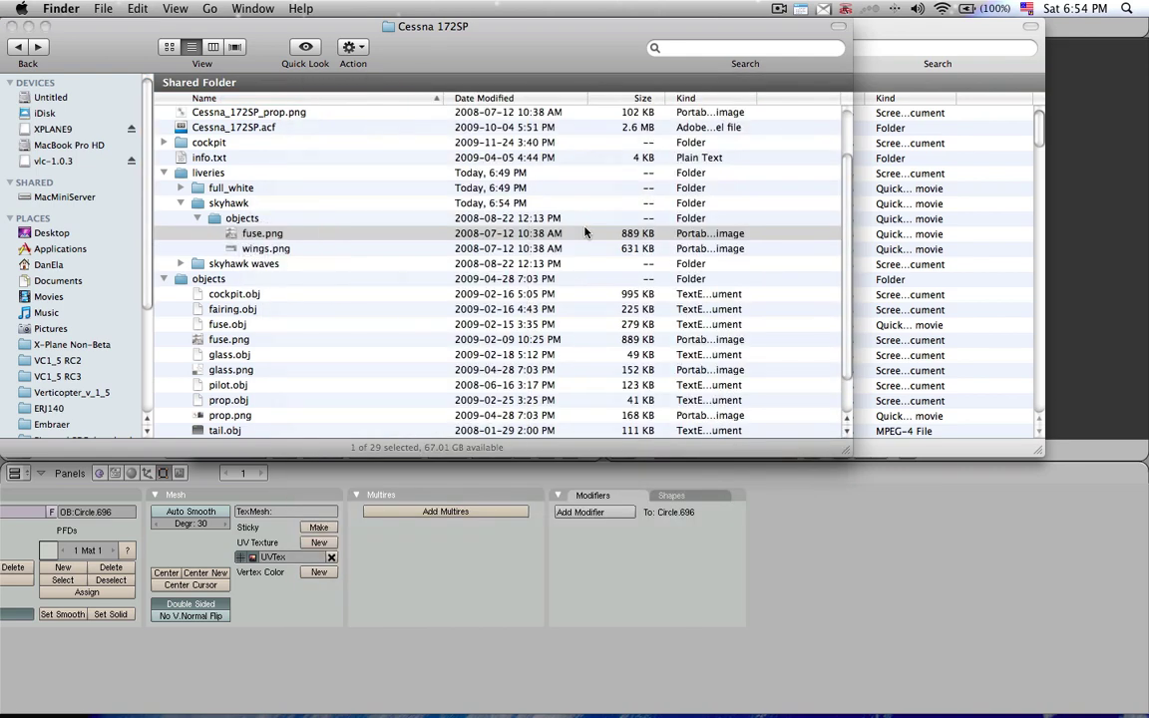
# - Collapse the liveries and objects folders, and look briefly at the subfolders of the Cessna 172SP cockpit folder
pyautogui.scroll(2, 199, 249)
pyautogui.click(163, 218)
pyautogui.click(164, 232)
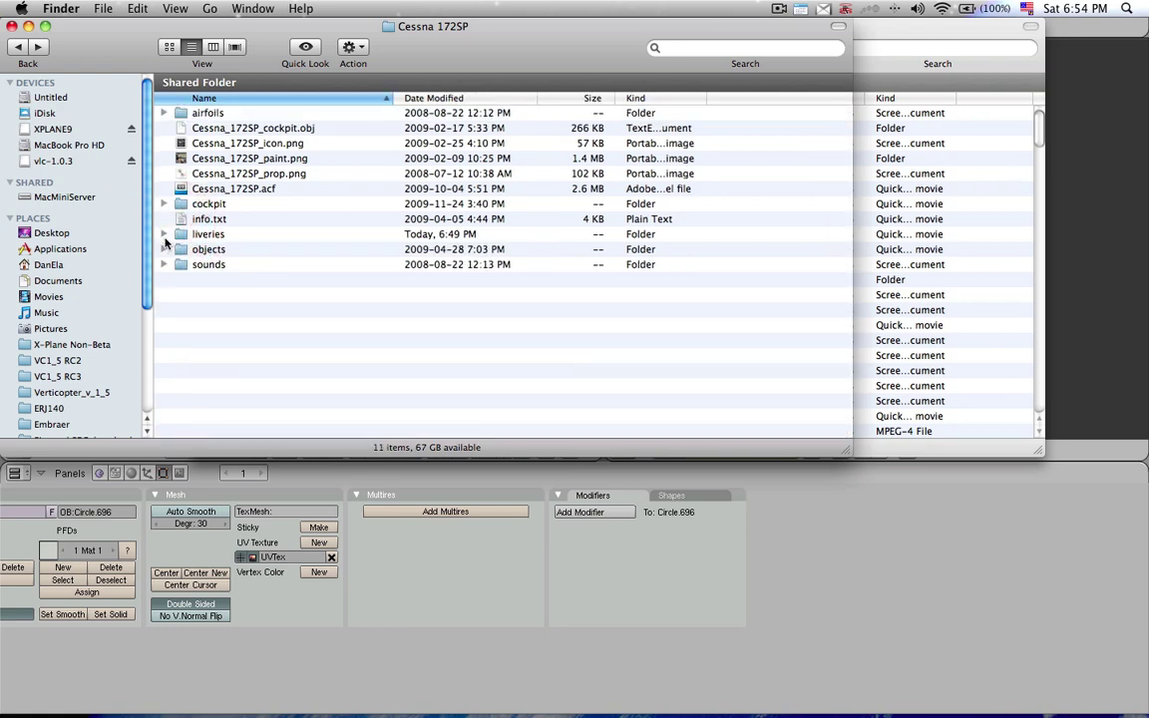
pyautogui.click(163, 204)
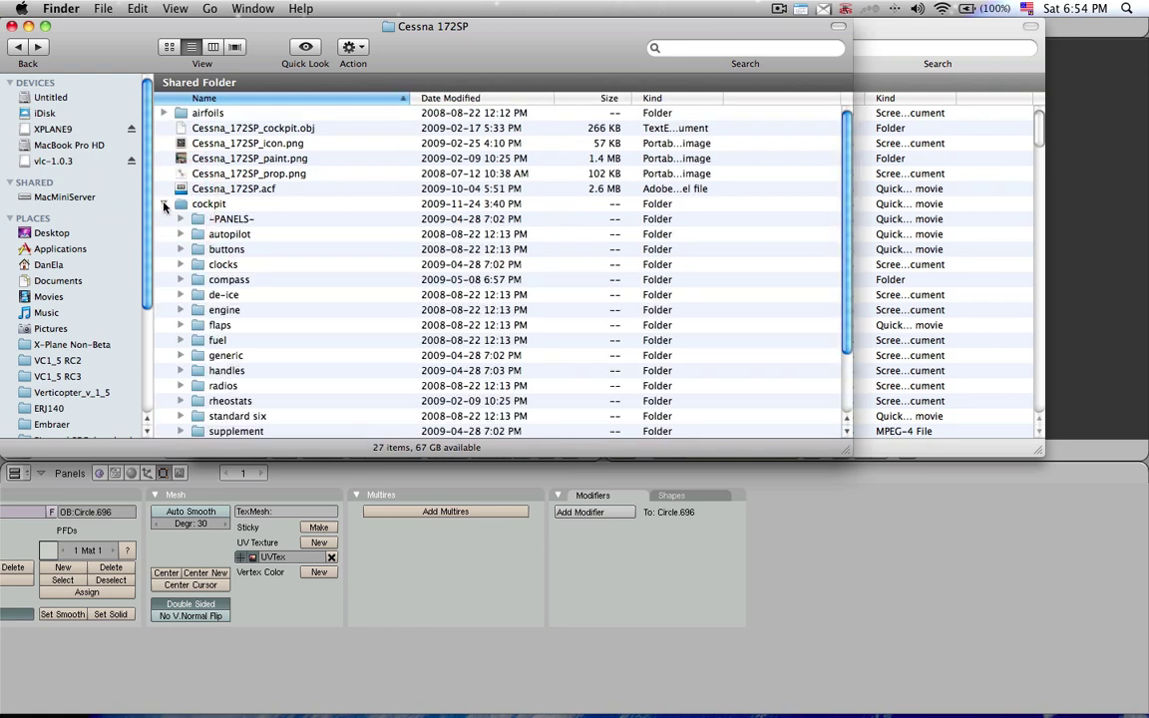
pyautogui.click(163, 205)
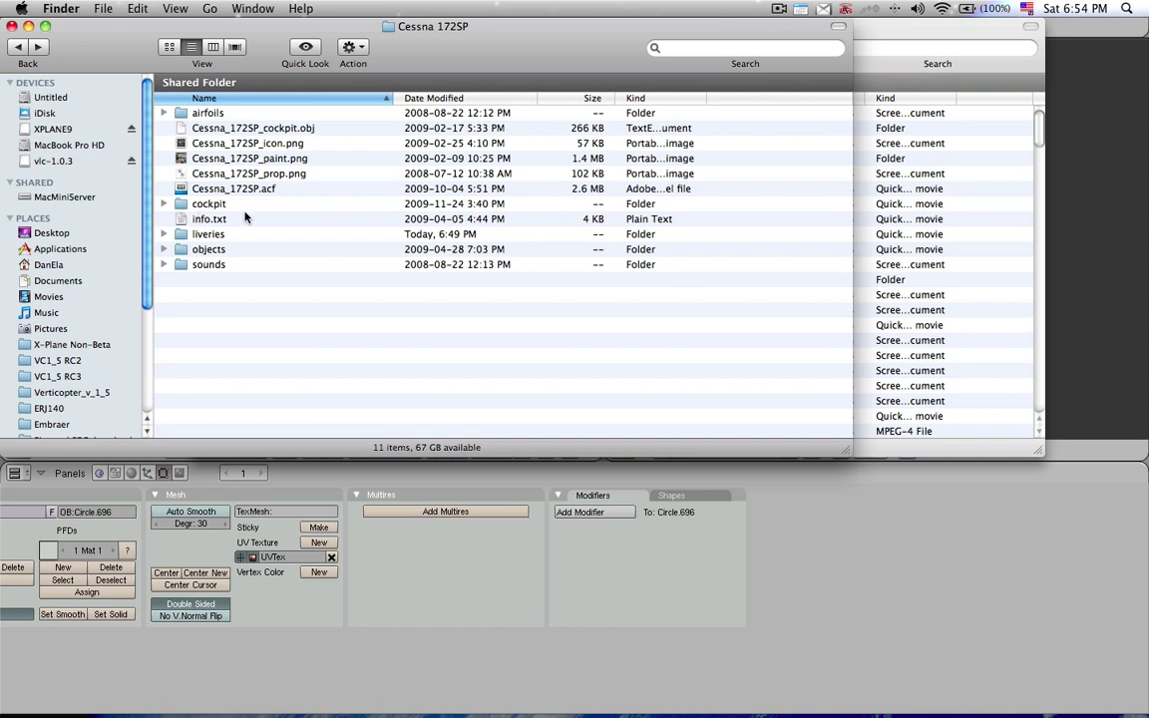
# - Expand the cockpit folder down to its -PANELS- subfolder and preview Panel.png
pyautogui.click(164, 204)
pyautogui.click(180, 218)
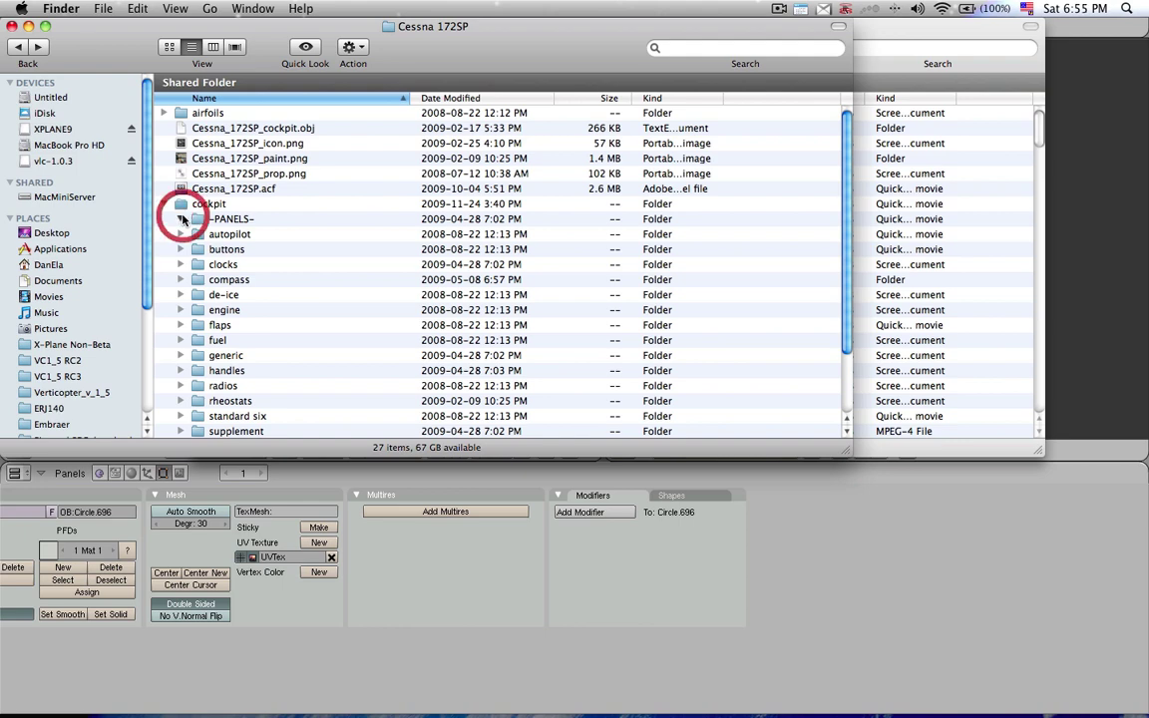
pyautogui.click(240, 234)
pyautogui.press('space')
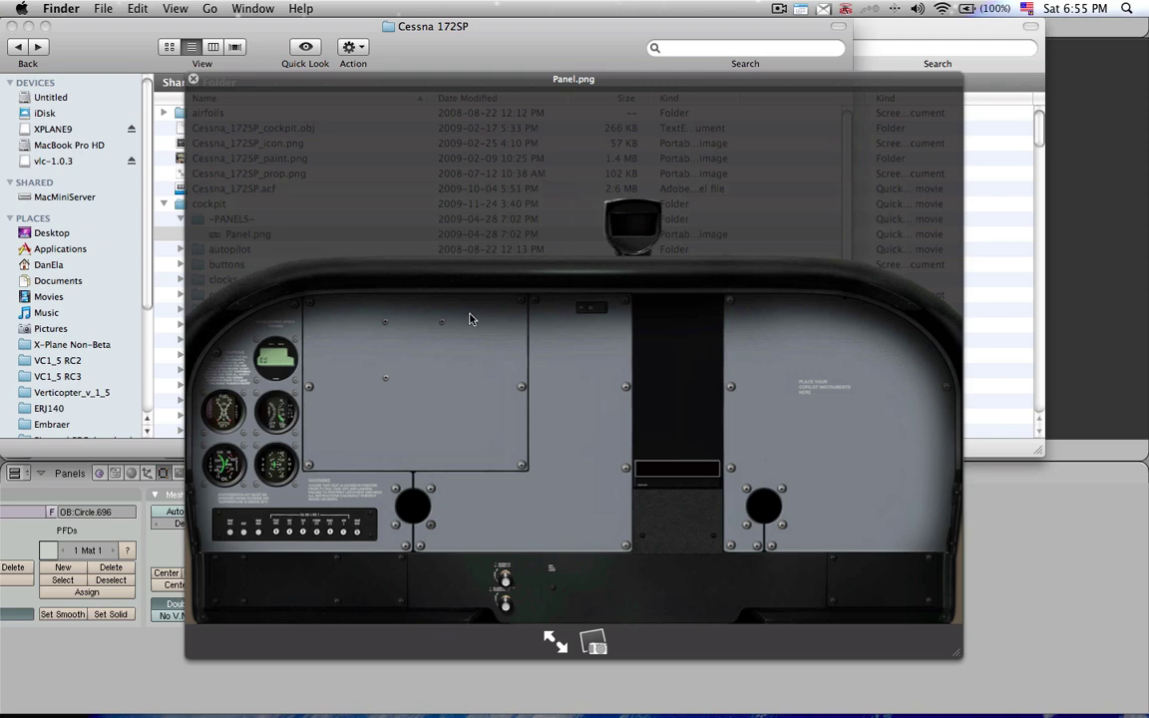
pyautogui.press('space')
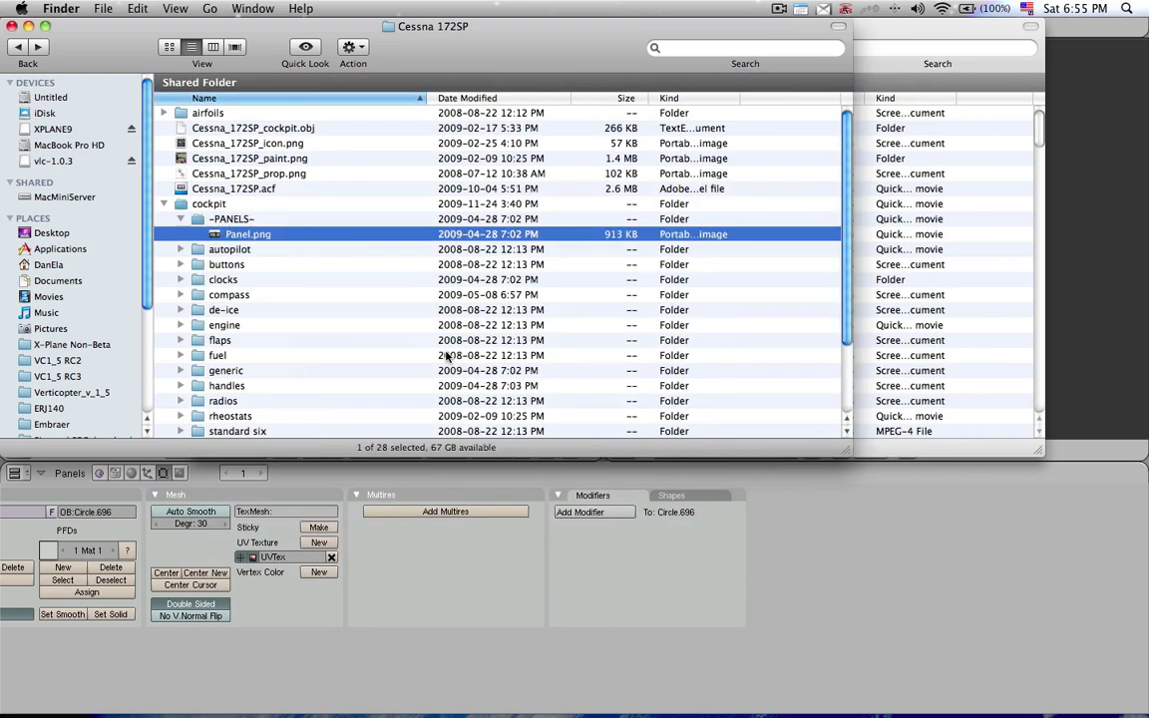
# - Inspect the ott_ann image files in the autopilot folder's autopilot annunciators subfolder, and collapse both folders
pyautogui.click(179, 250)
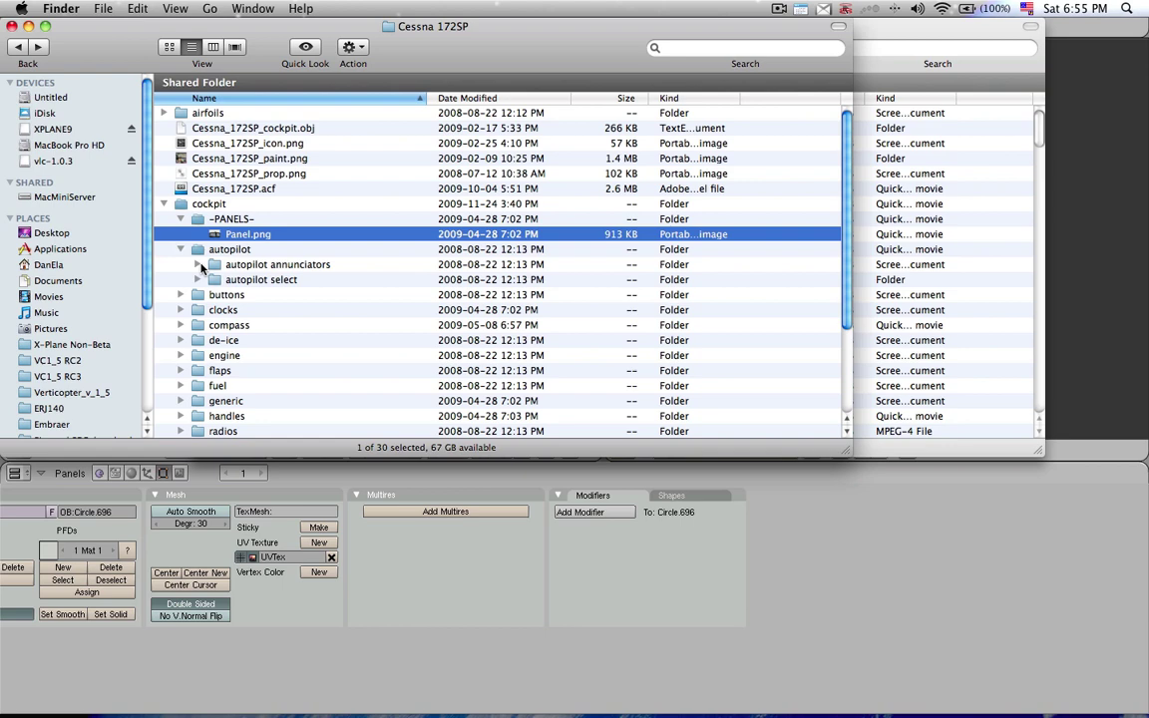
pyautogui.click(201, 266)
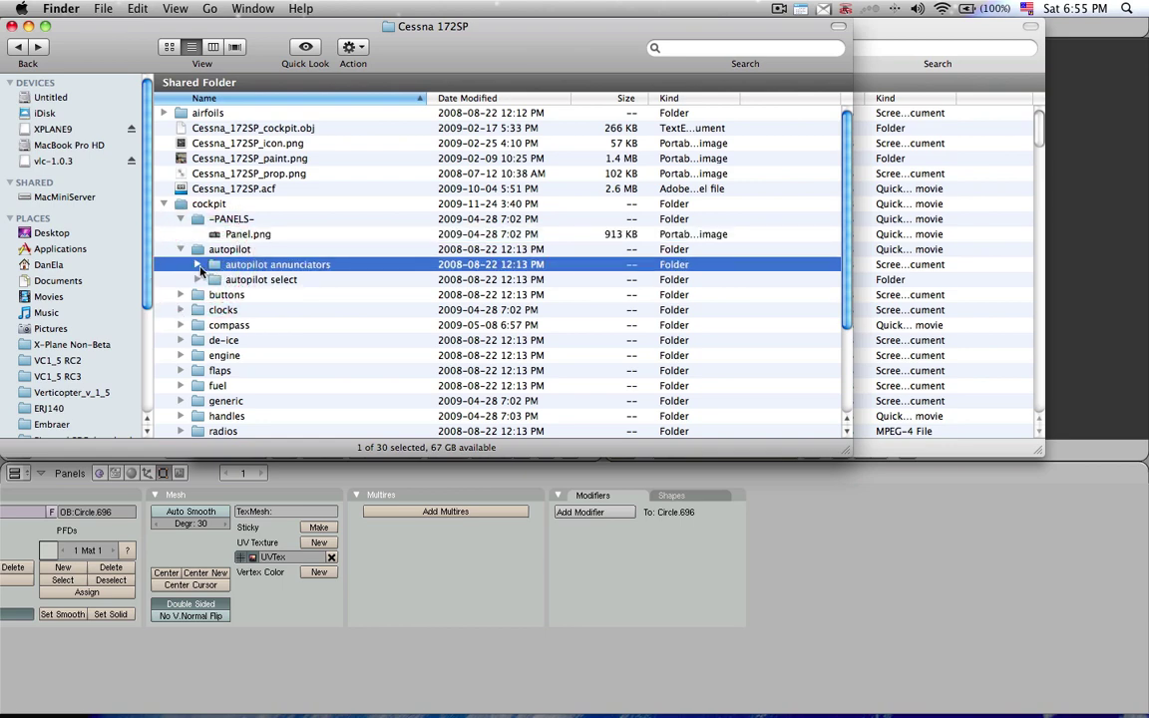
pyautogui.click(198, 265)
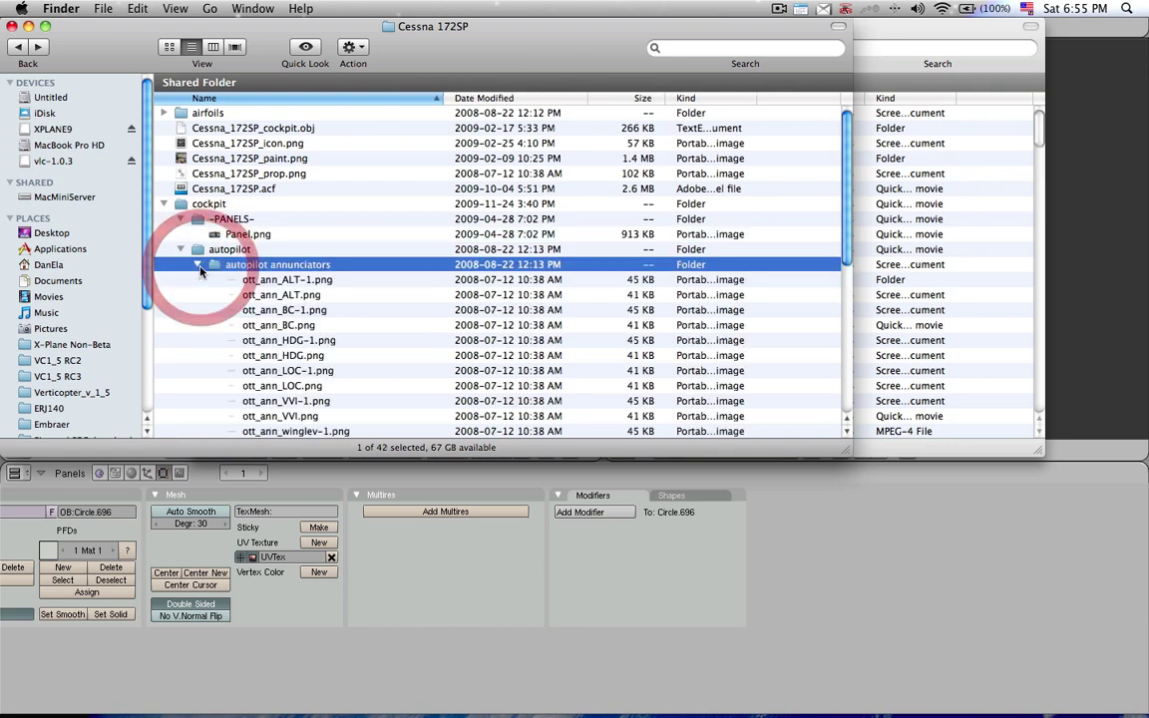
pyautogui.click(328, 284)
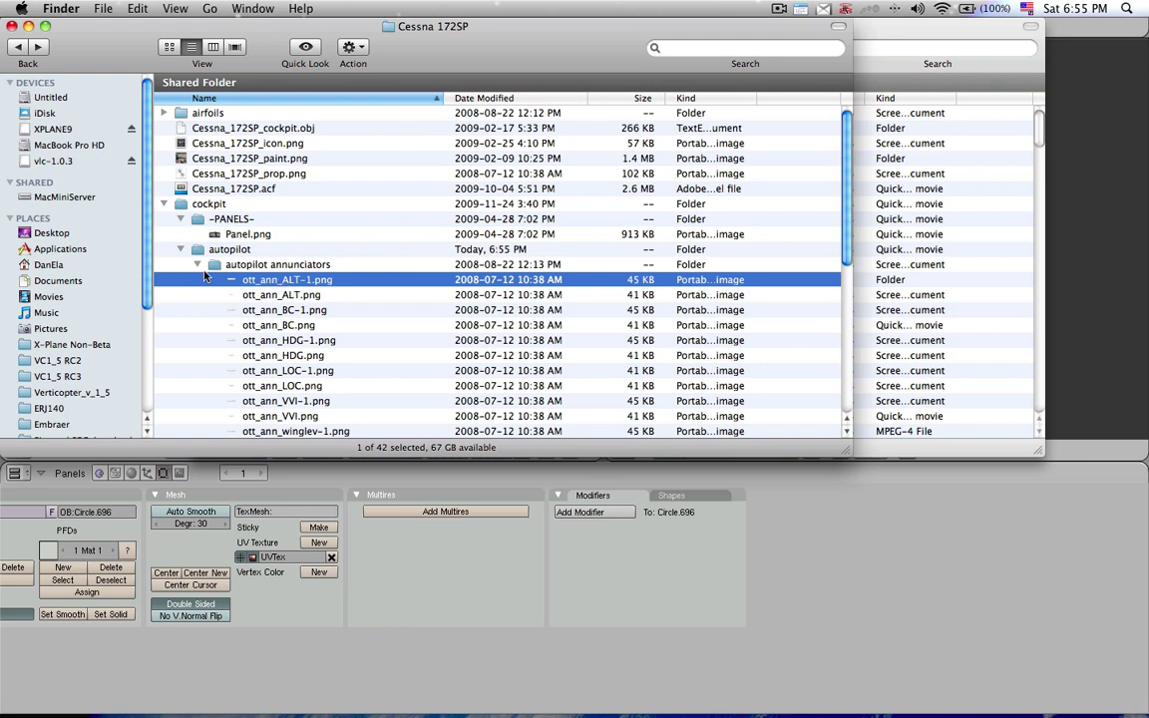
pyautogui.click(196, 265)
pyautogui.click(180, 250)
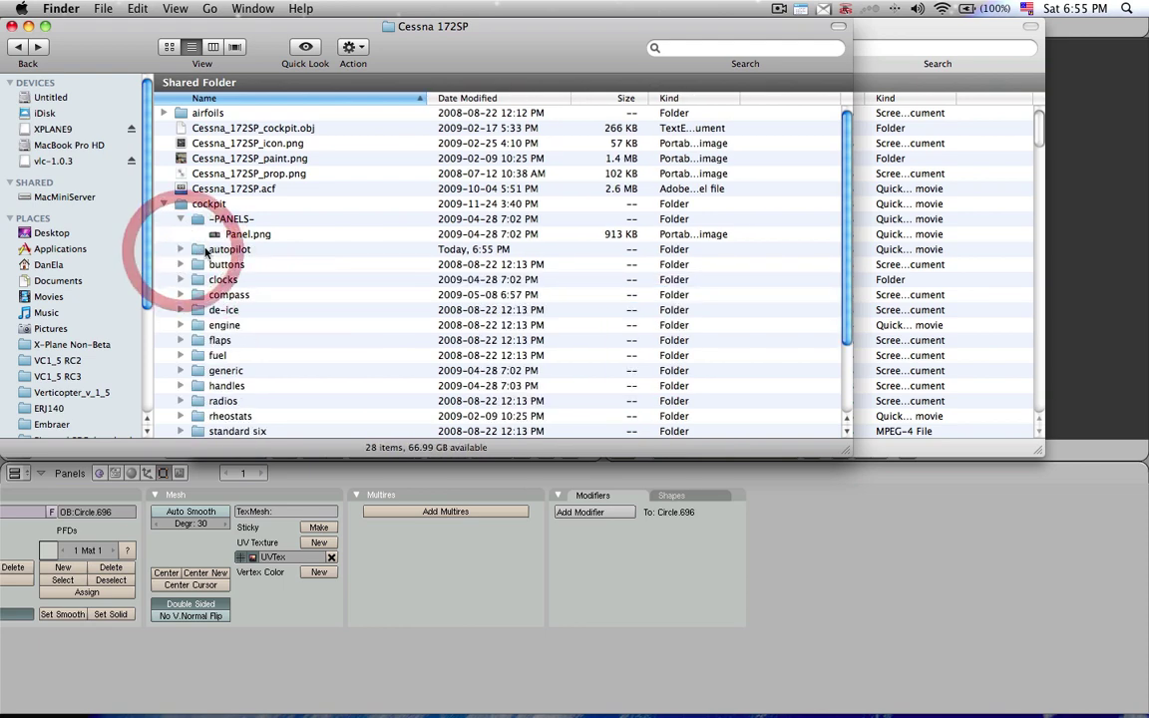
# - Highlight the cockpit instrument folders from autopilot through trim, and collapse -PANELS- and the cockpit folder
pyautogui.moveTo(249, 251); pyautogui.dragTo(214, 368)
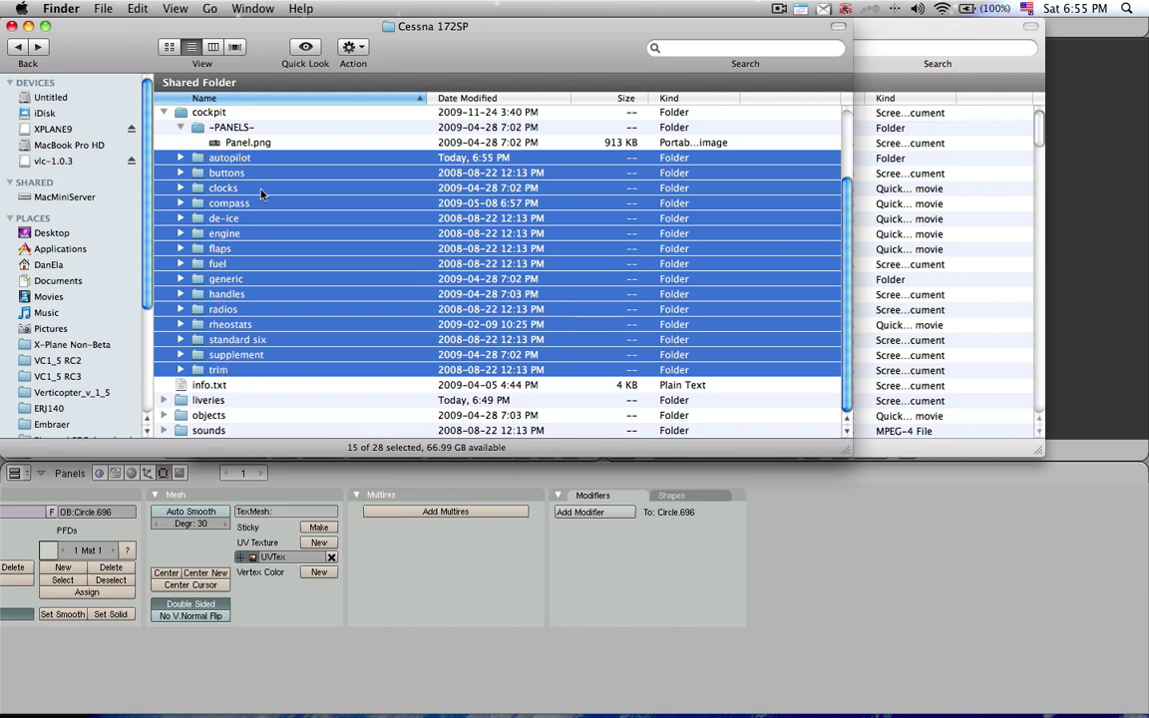
pyautogui.click(180, 127)
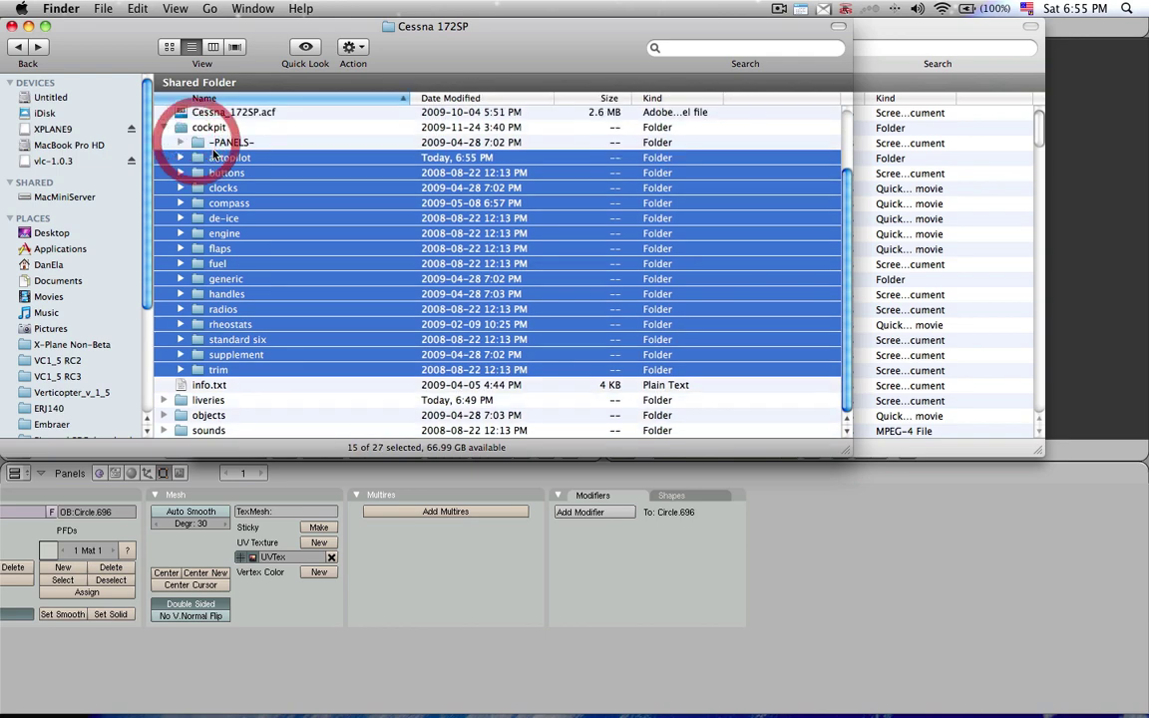
pyautogui.click(165, 128)
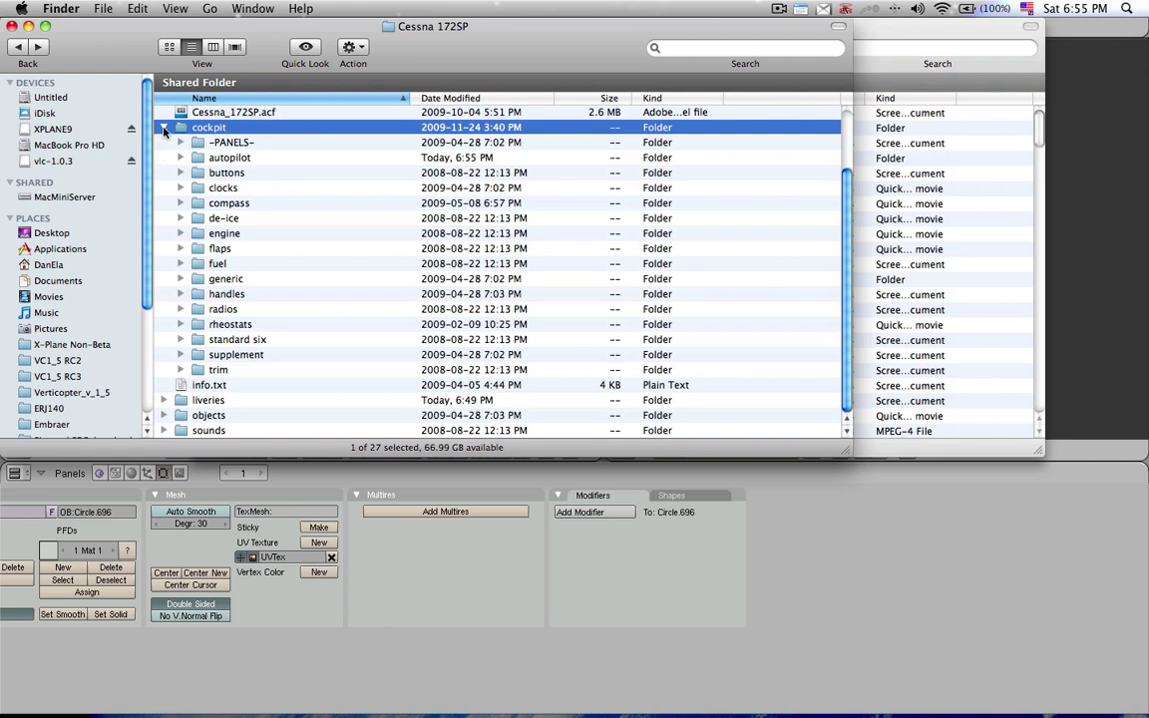
pyautogui.click(166, 128)
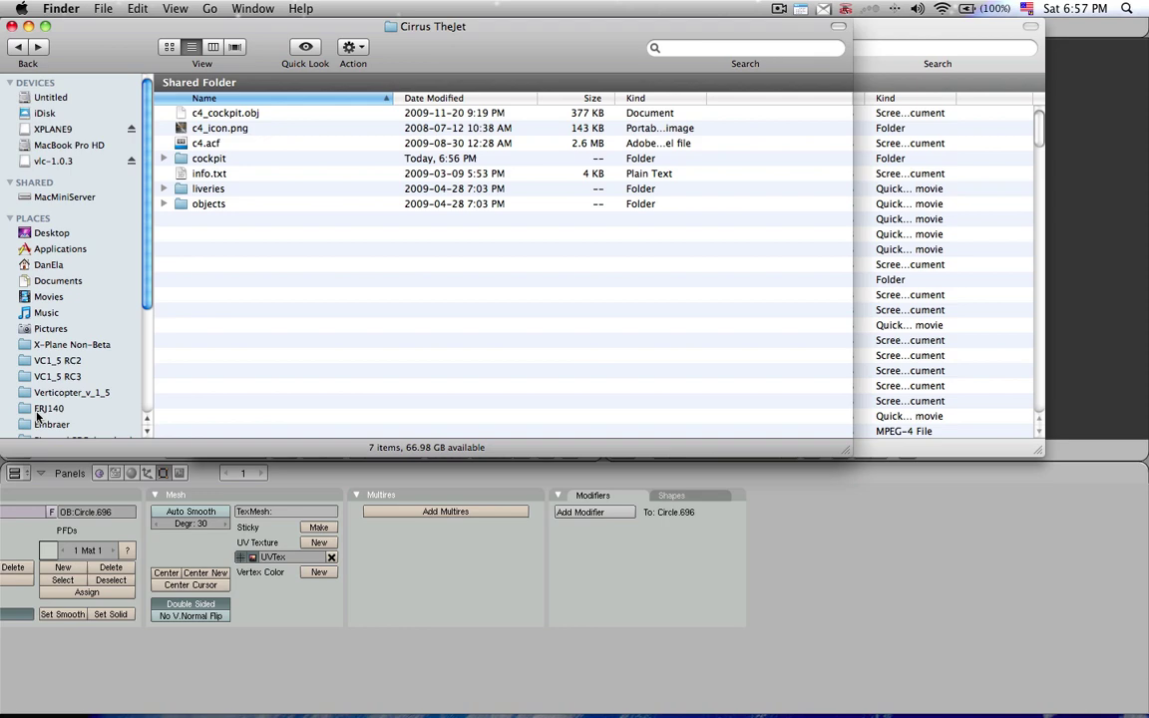
# - Open the ERJ140 aircraft folder, look through its cockpit subfolders, and collapse the cockpit folder
pyautogui.click(38, 410)
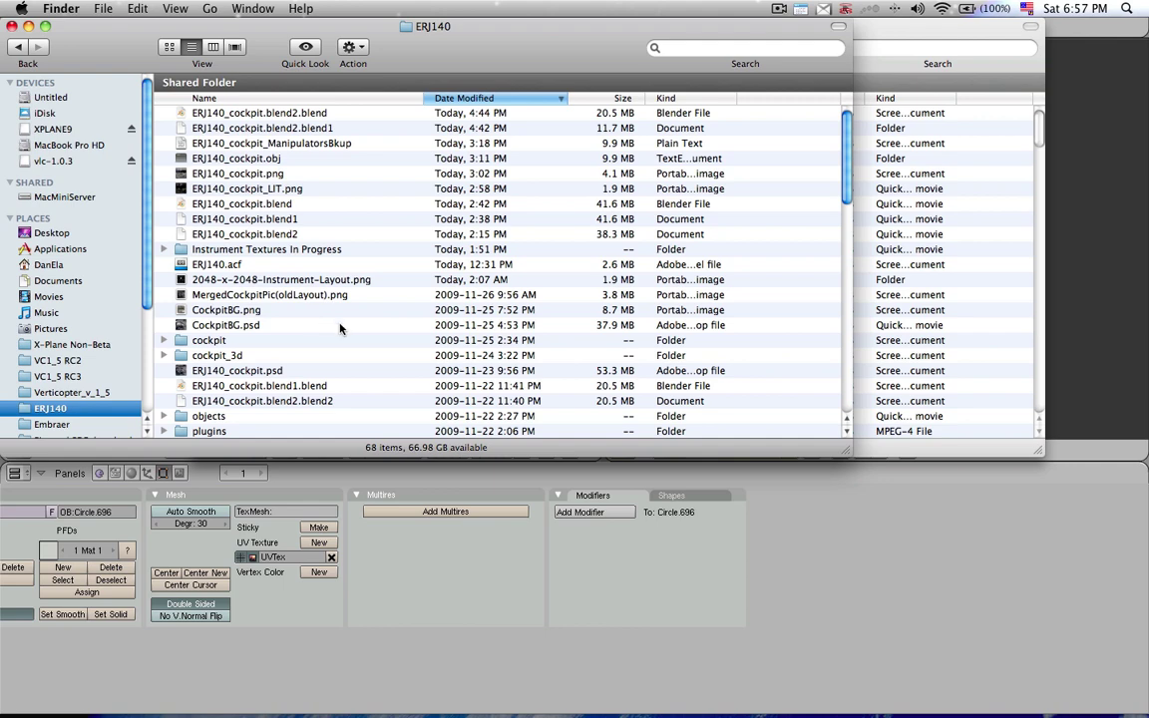
pyautogui.click(164, 341)
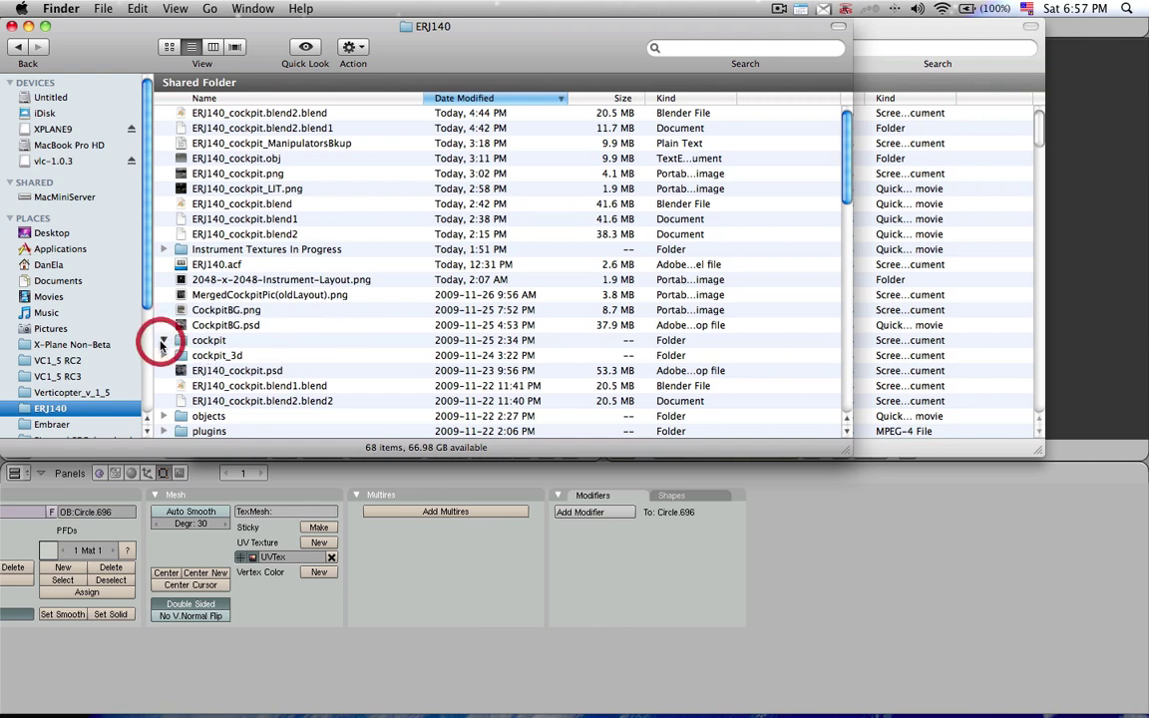
pyautogui.scroll(-10, 257, 299)
pyautogui.scroll(10, 247, 240)
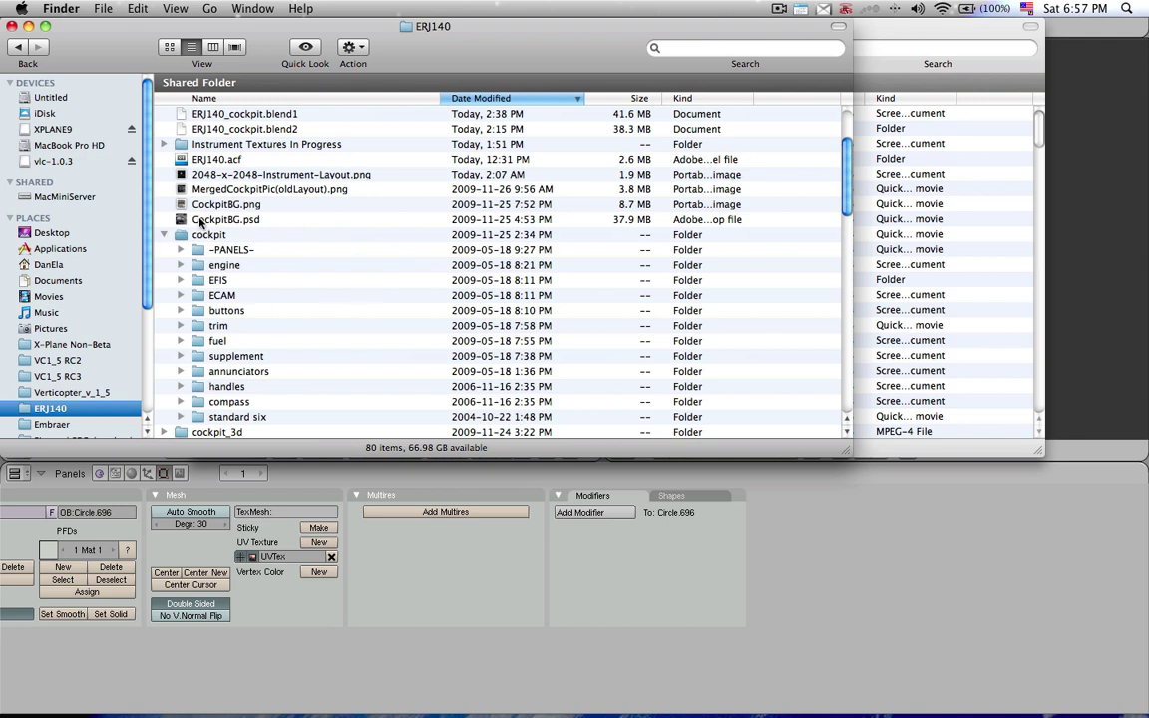
pyautogui.click(184, 237)
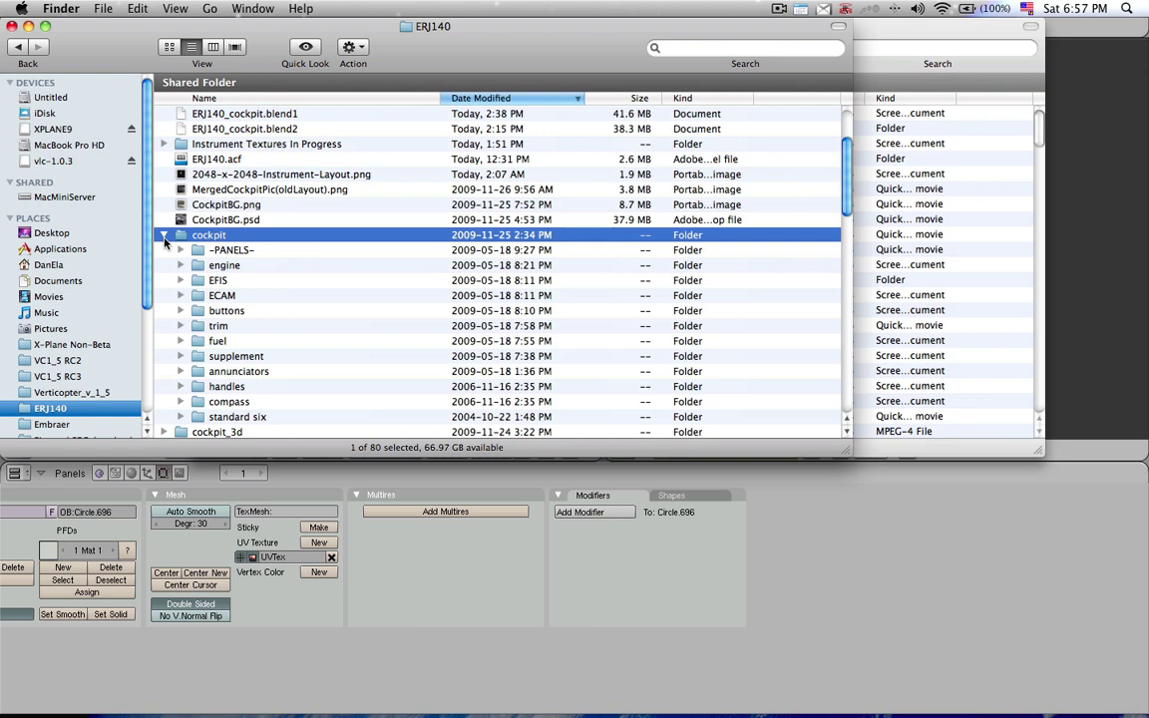
pyautogui.click(165, 236)
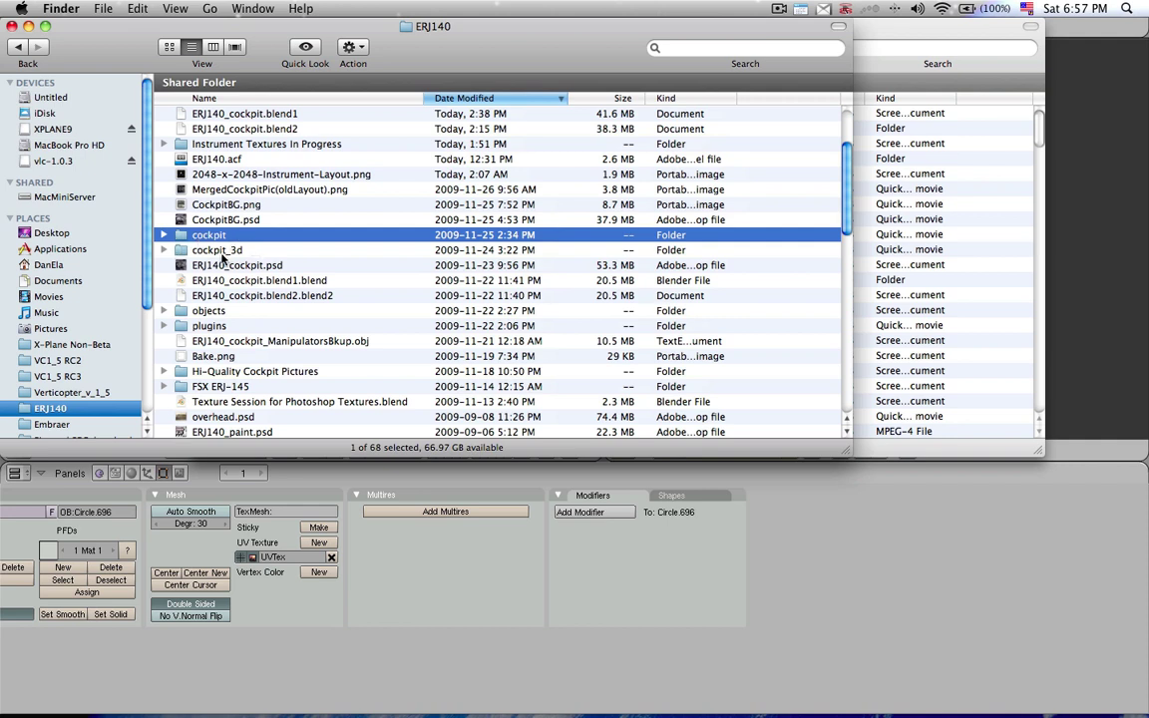
# - Expand the cockpit_3d folder, collapse its EFIS subfolder, and highlight the -PANELS- folder
pyautogui.click(221, 253)
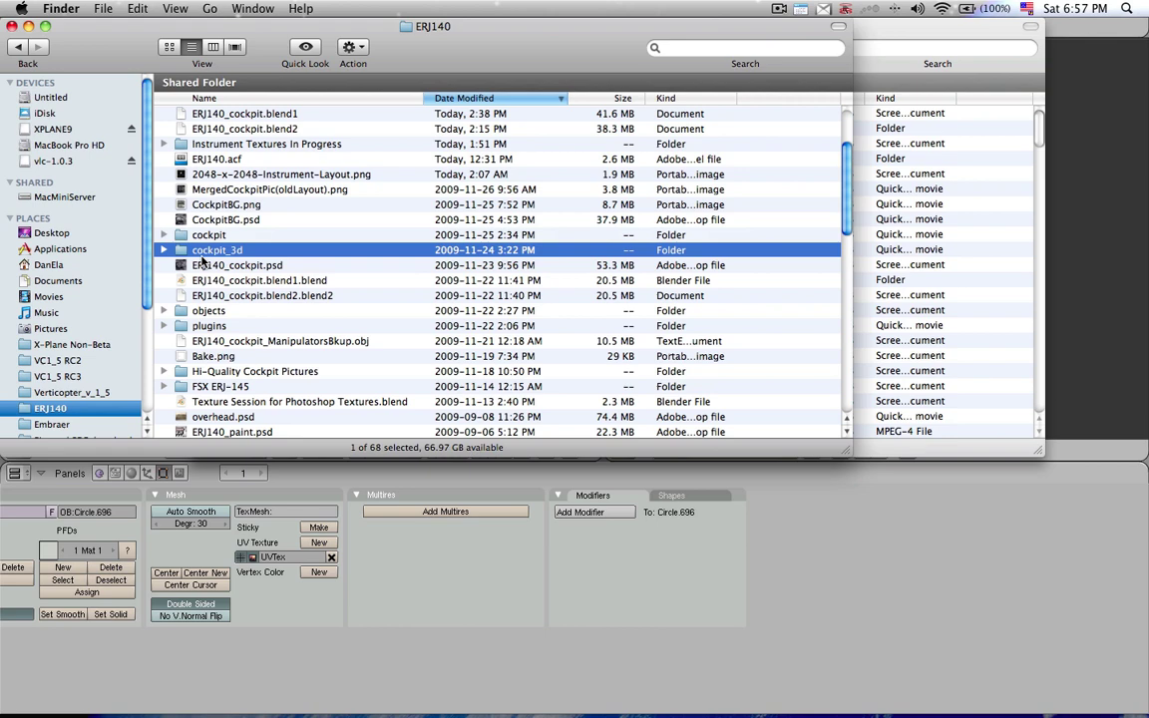
pyautogui.click(164, 252)
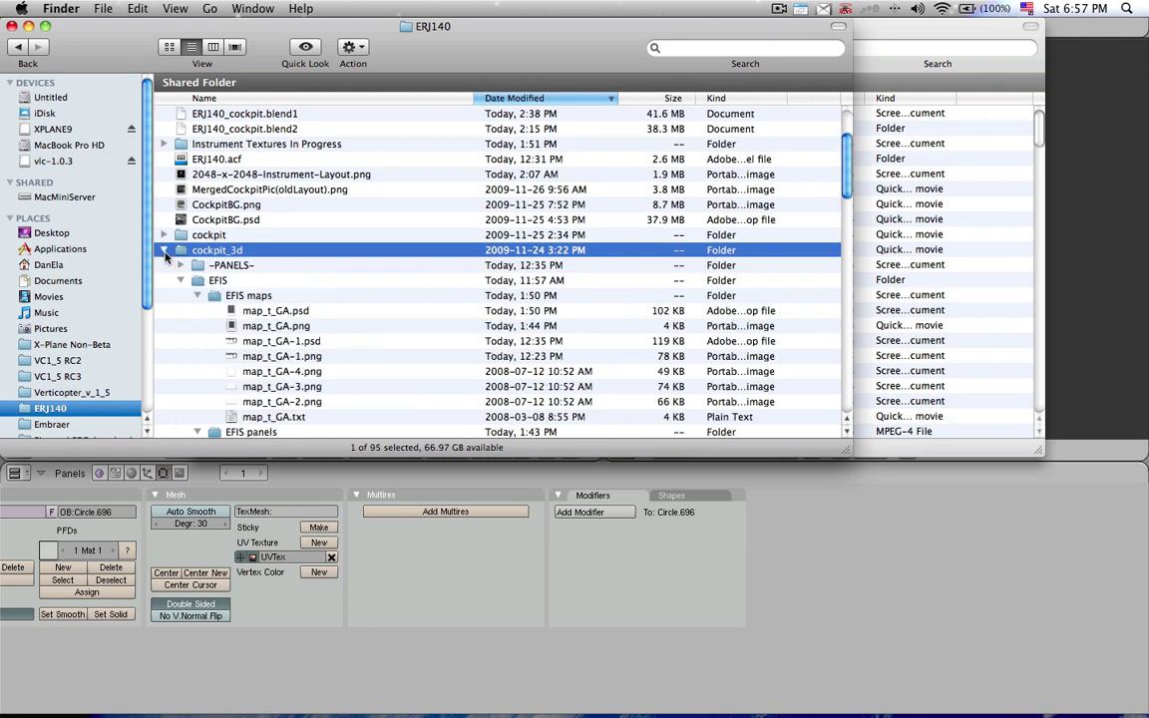
pyautogui.scroll(-3, 341, 248)
pyautogui.click(182, 178)
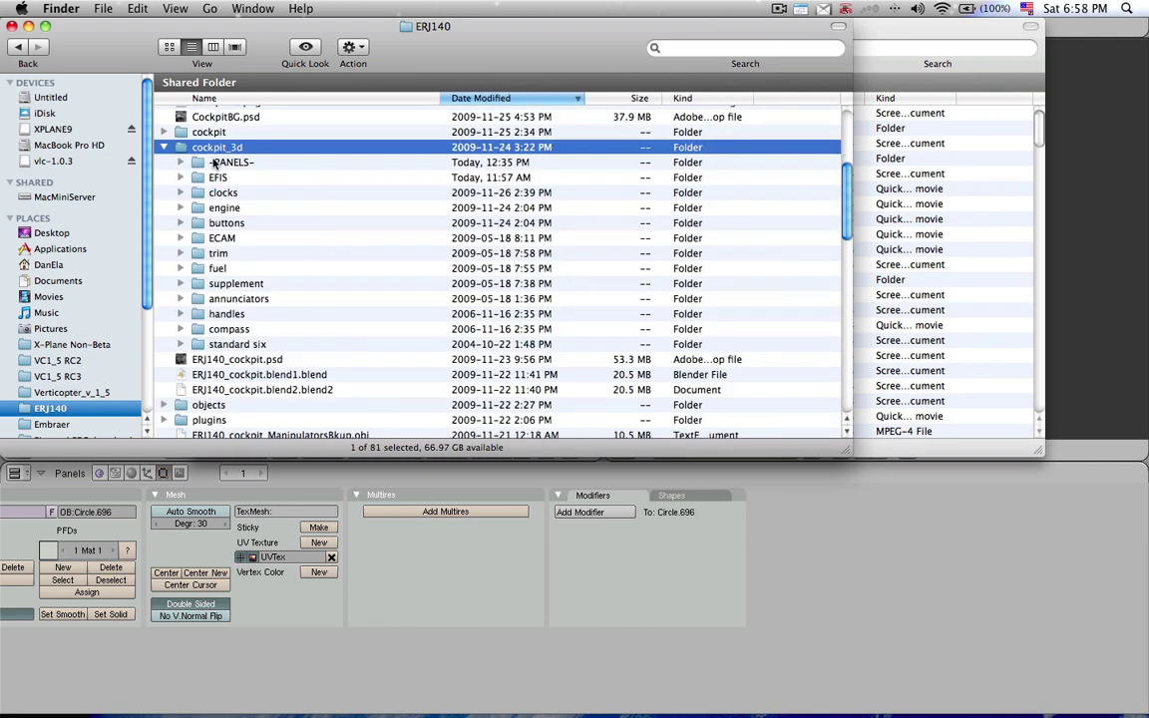
pyautogui.moveTo(362, 162); pyautogui.dragTo(309, 161)
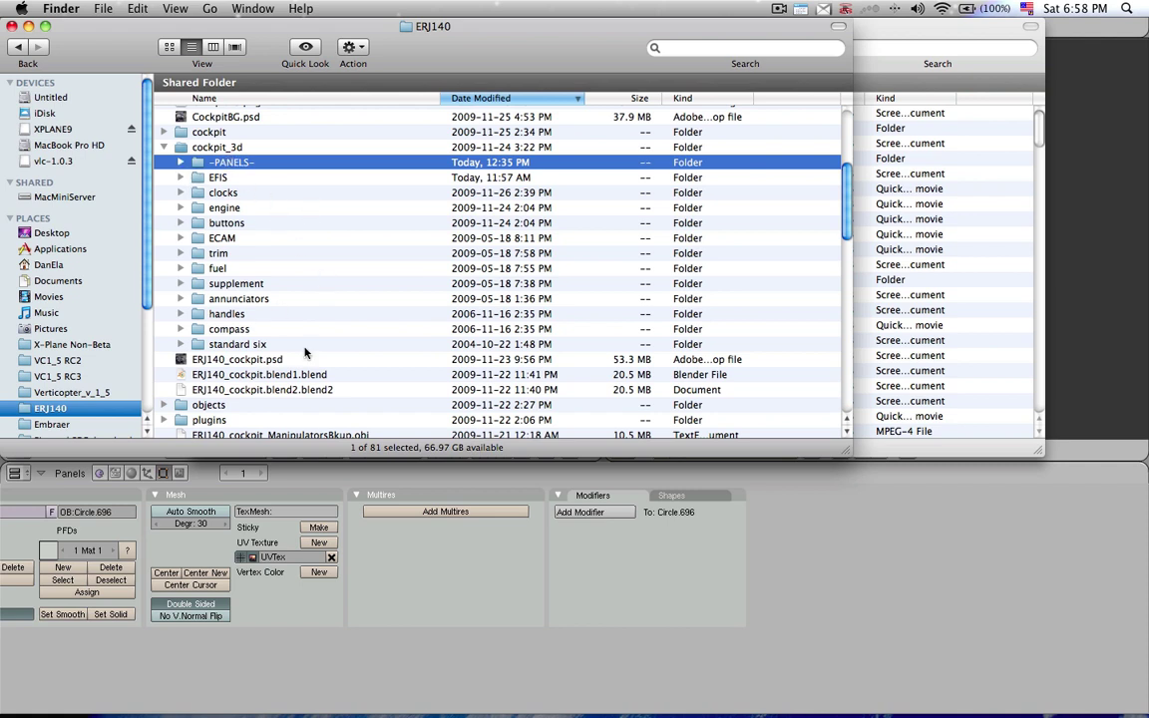
# - Switch to Blender to view the cockpit model and its CockpitBG texture, and return to Finder's cockpit_3d folder
pyautogui.press('super+Tab')
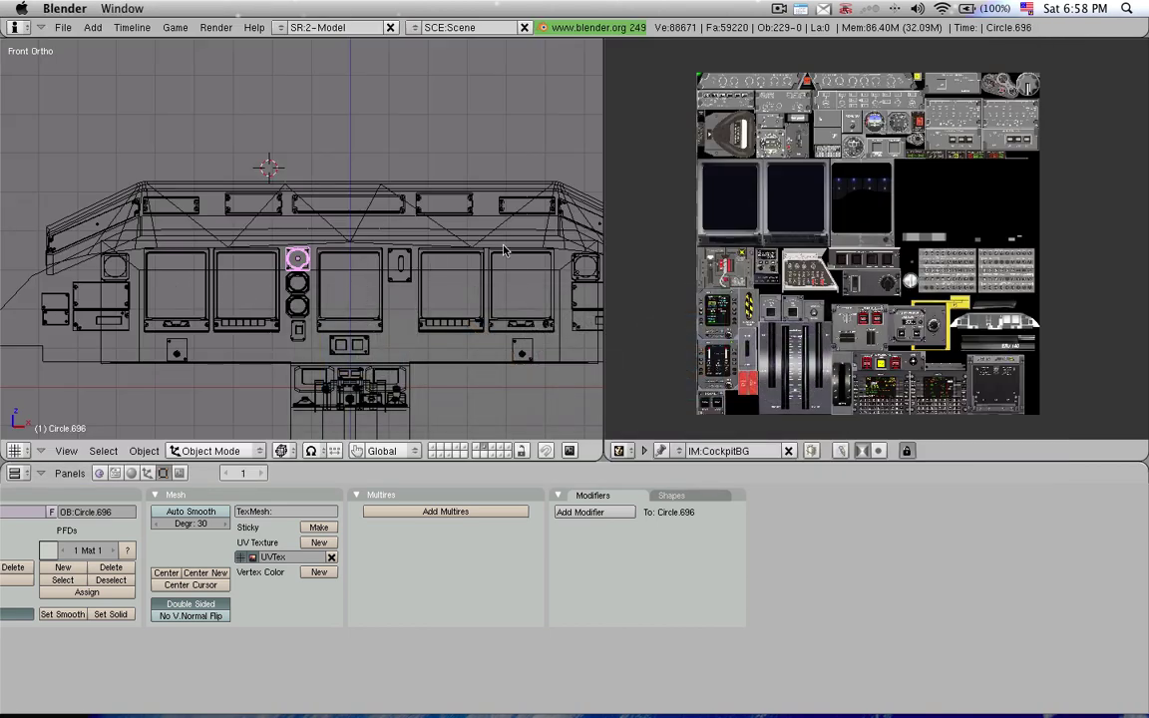
pyautogui.press('super+Tab')
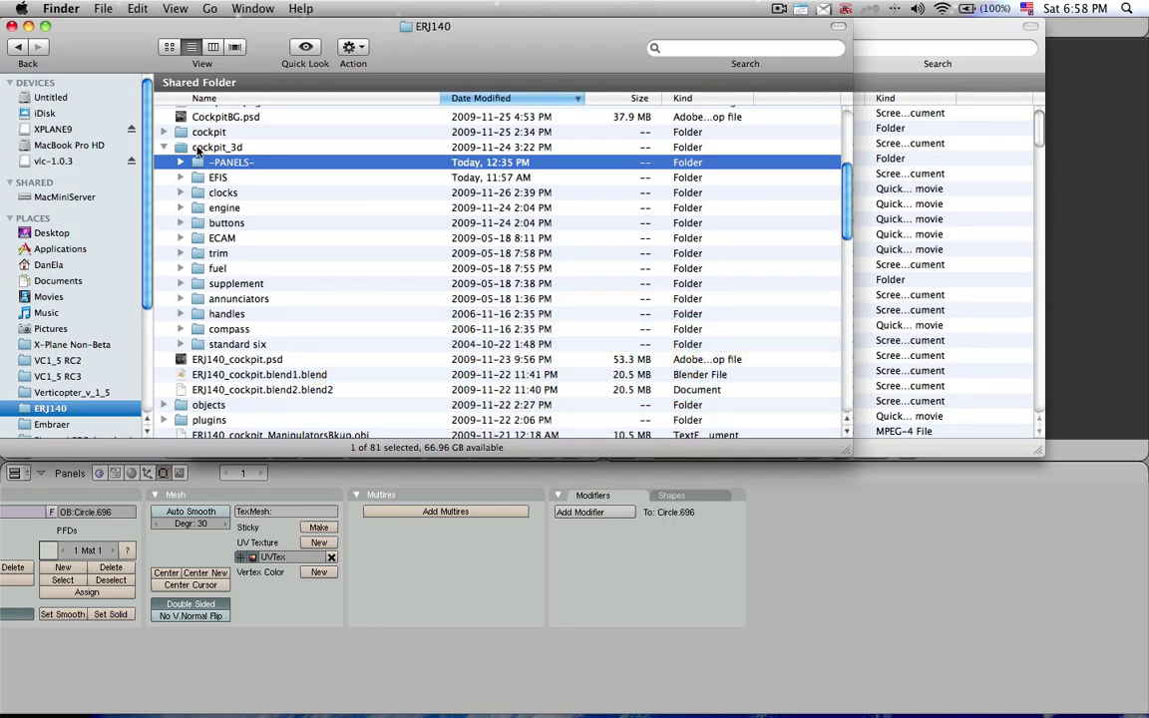
pyautogui.click(196, 148)
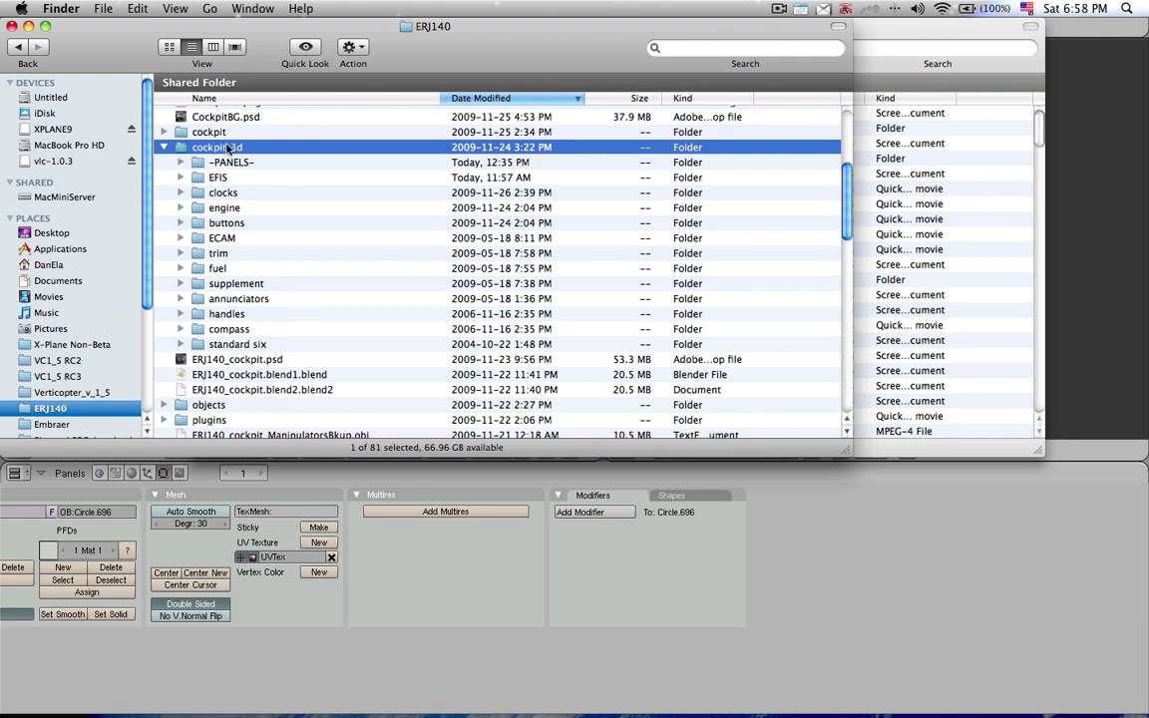
# - Expand the -PANELS- folder inside cockpit_3d and select the first item in it
pyautogui.click(184, 164)
pyautogui.click(181, 164)
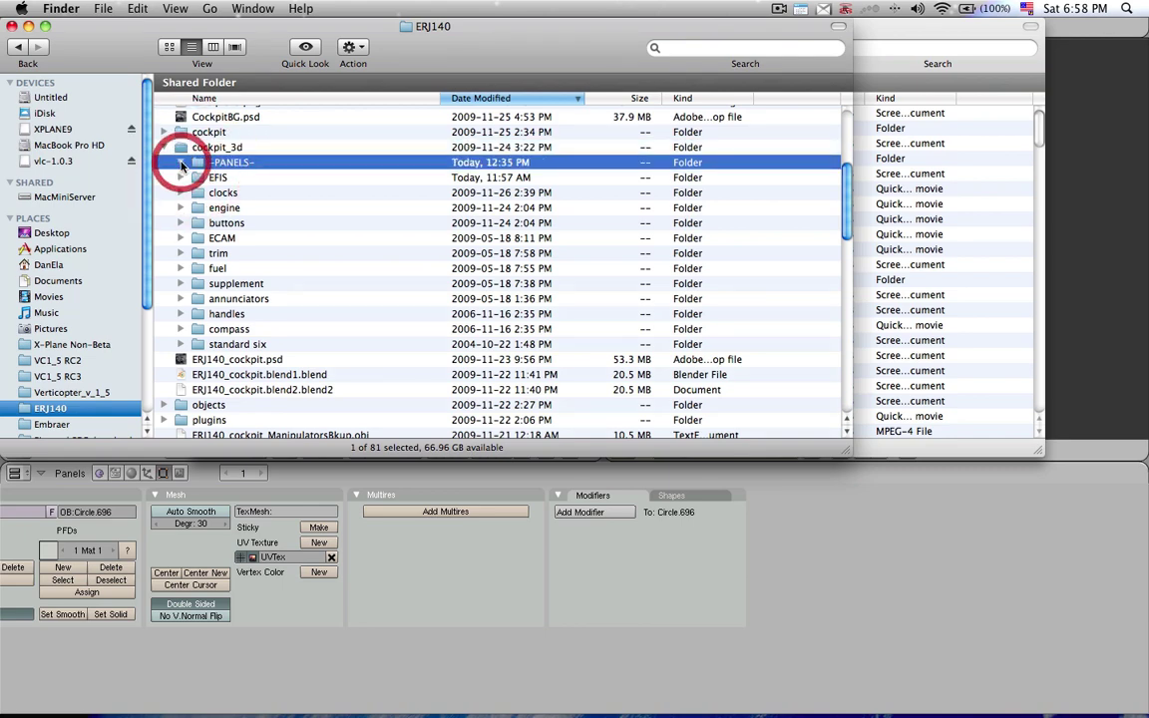
pyautogui.click(263, 177)
# - Expand the EFIS folder in cockpit_3d, preview map_t_GA.psd, and collapse the EFIS maps and EFIS panels subfolders
pyautogui.click(187, 194)
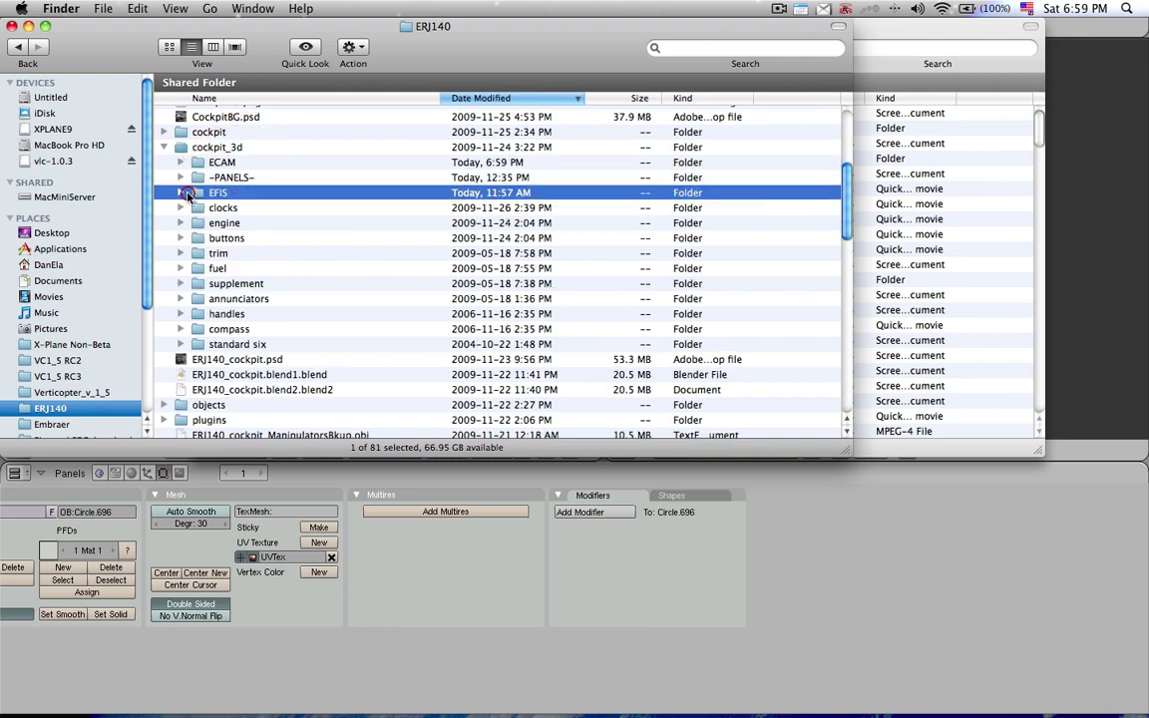
pyautogui.click(177, 193)
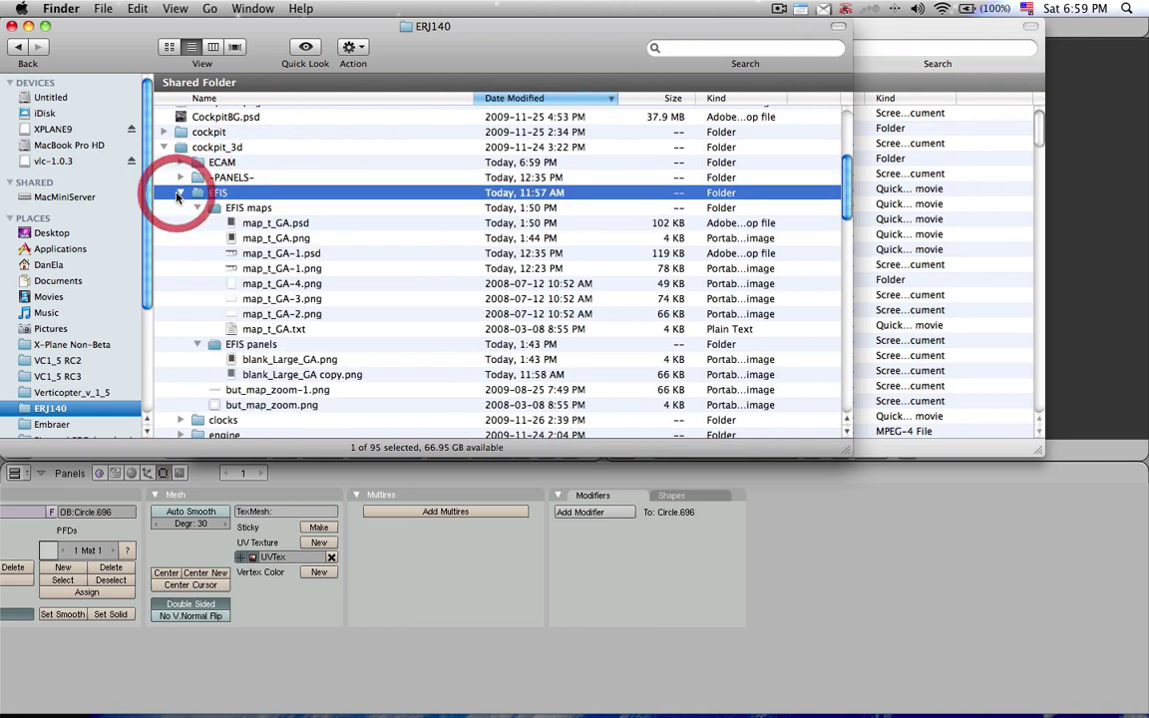
pyautogui.click(269, 222)
pyautogui.press('space')
pyautogui.press('space')
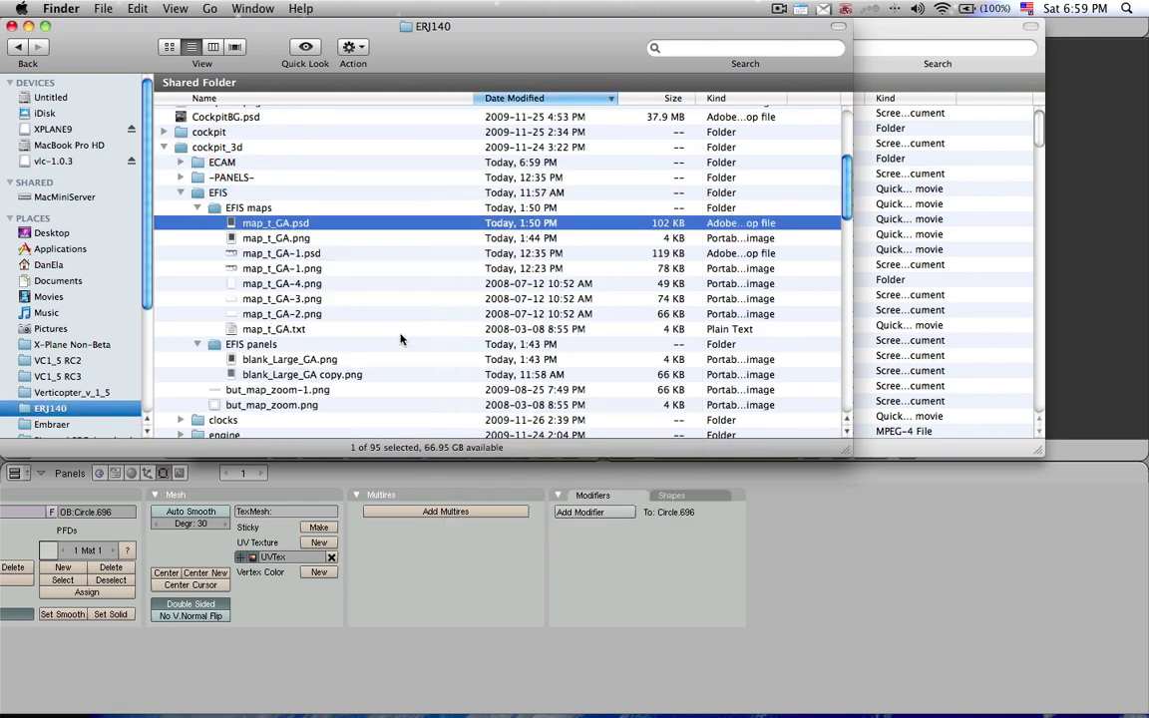
pyautogui.click(197, 207)
pyautogui.click(196, 222)
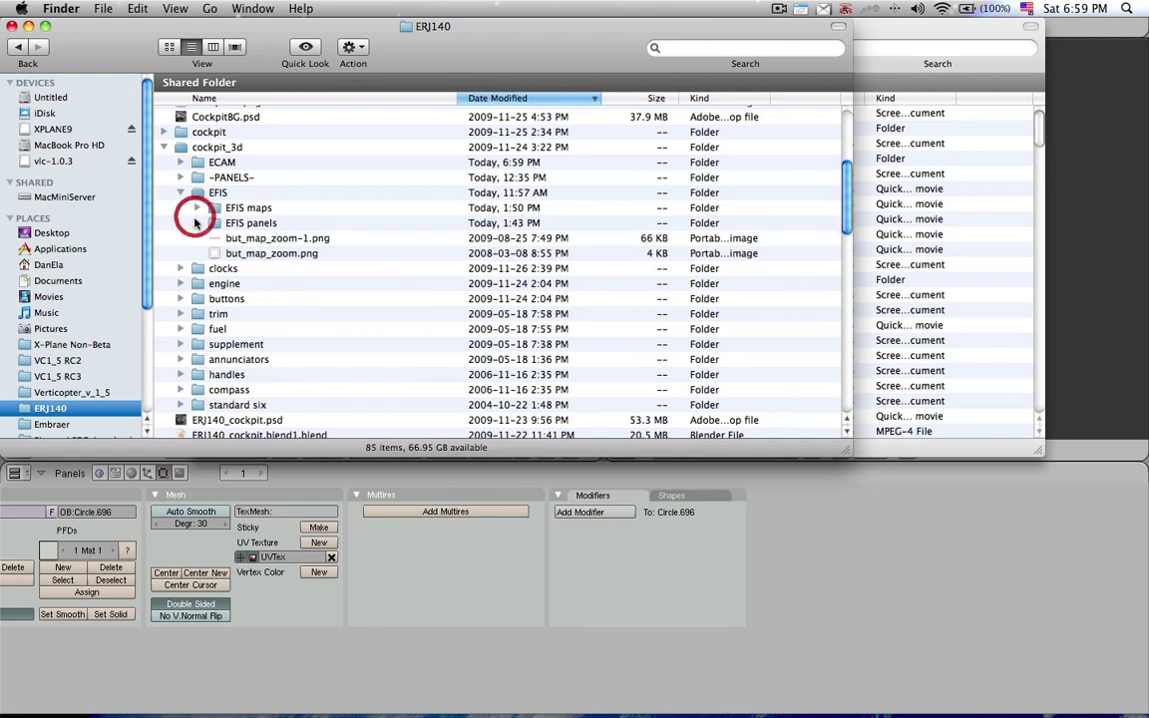
# - Collapse the EFIS subfolder and the cockpit_3d folder in the ERJ140 folder
pyautogui.click(177, 192)
pyautogui.click(181, 192)
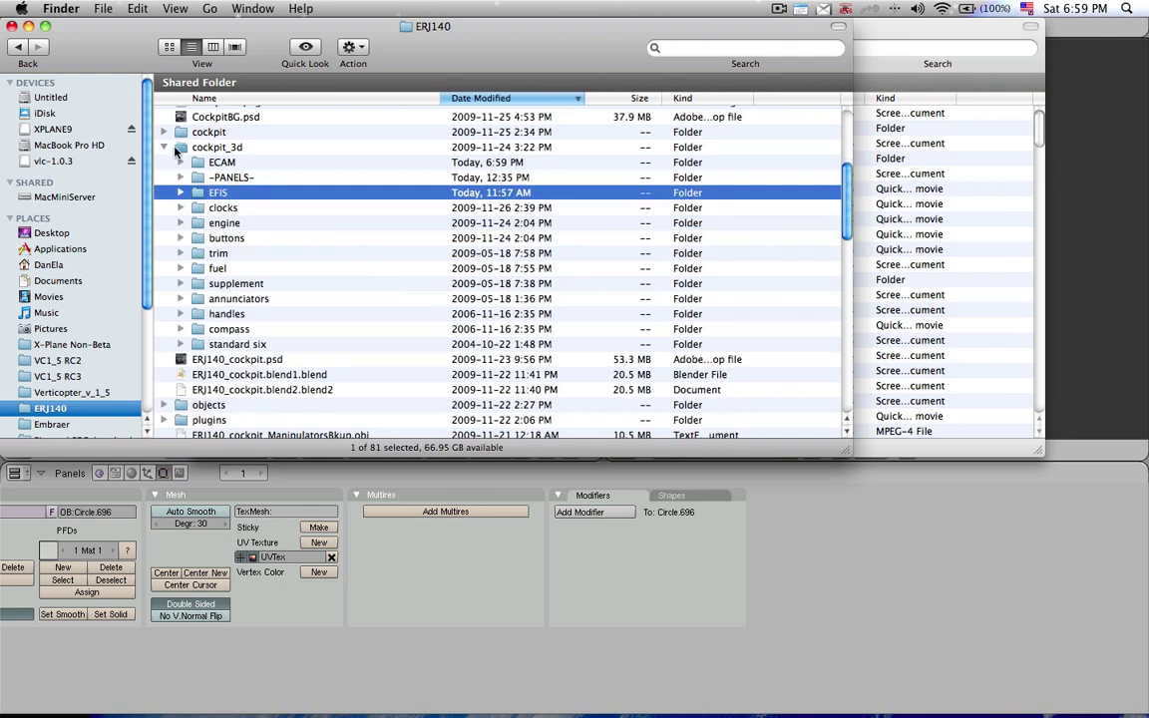
pyautogui.click(165, 147)
pyautogui.scroll(5, 271, 229)
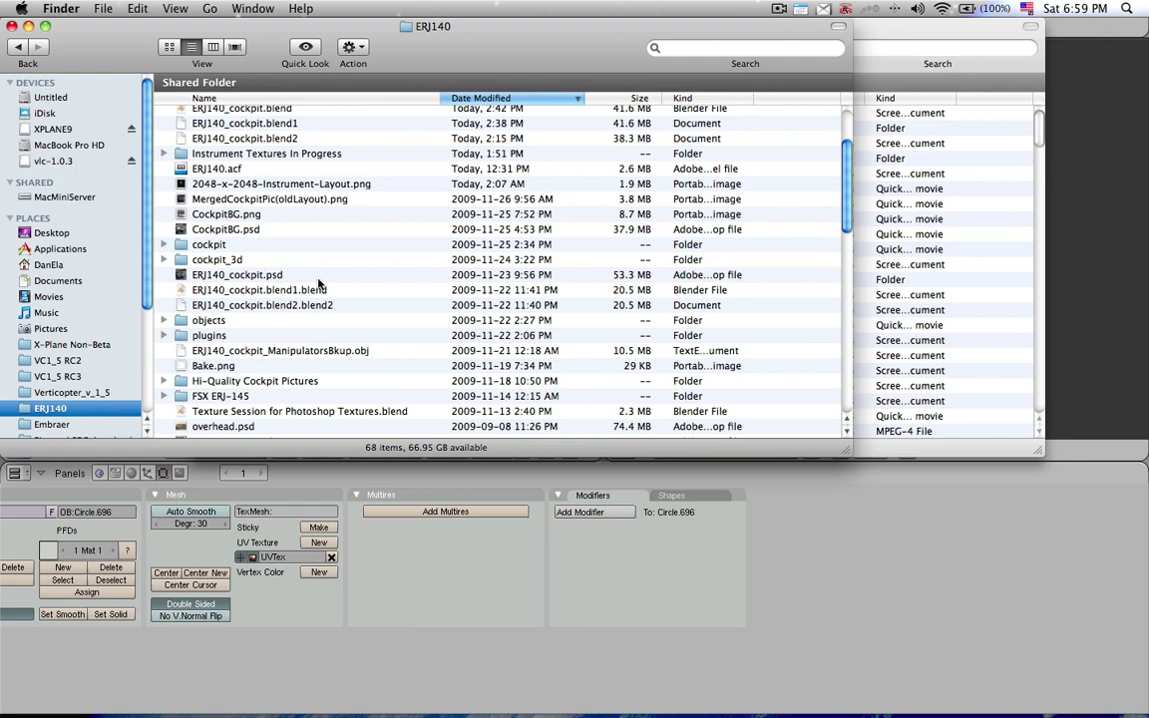
# - Switch to Blender and examine the cockpit panel model from several angles, alternating between wireframe and solid shading
pyautogui.press('super+Tab')
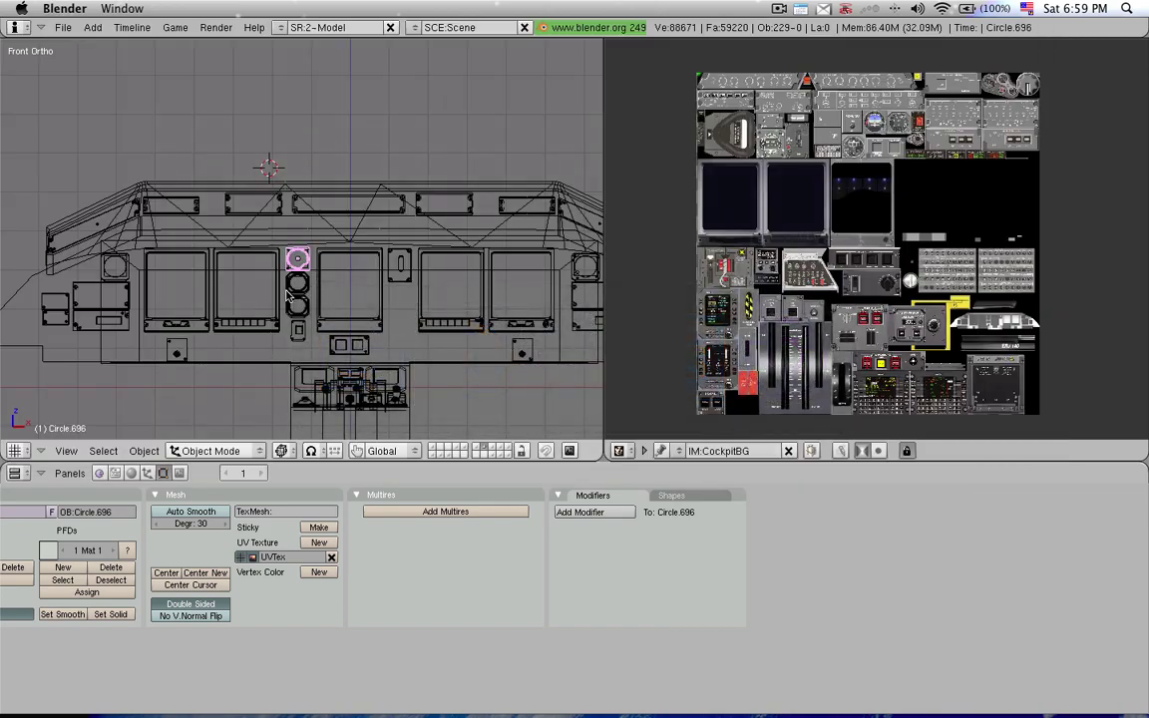
pyautogui.moveTo(192, 226); pyautogui.dragTo(225, 234, button='middle')
pyautogui.scroll(-3, 226, 233)
pyautogui.moveTo(402, 148); pyautogui.dragTo(427, 192, button='middle')
pyautogui.press('z')
pyautogui.moveTo(462, 274)
pyautogui.mouseDown(button='middle')
pyautogui.moveTo(399, 264)
pyautogui.moveTo(351, 274)
pyautogui.moveTo(369, 280)
pyautogui.mouseUp(button='middle')
pyautogui.press('z')
pyautogui.scroll(4, 279, 255)
pyautogui.moveTo(279, 255); pyautogui.dragTo(204, 250, button='middle')
pyautogui.scroll(-4, 204, 250)
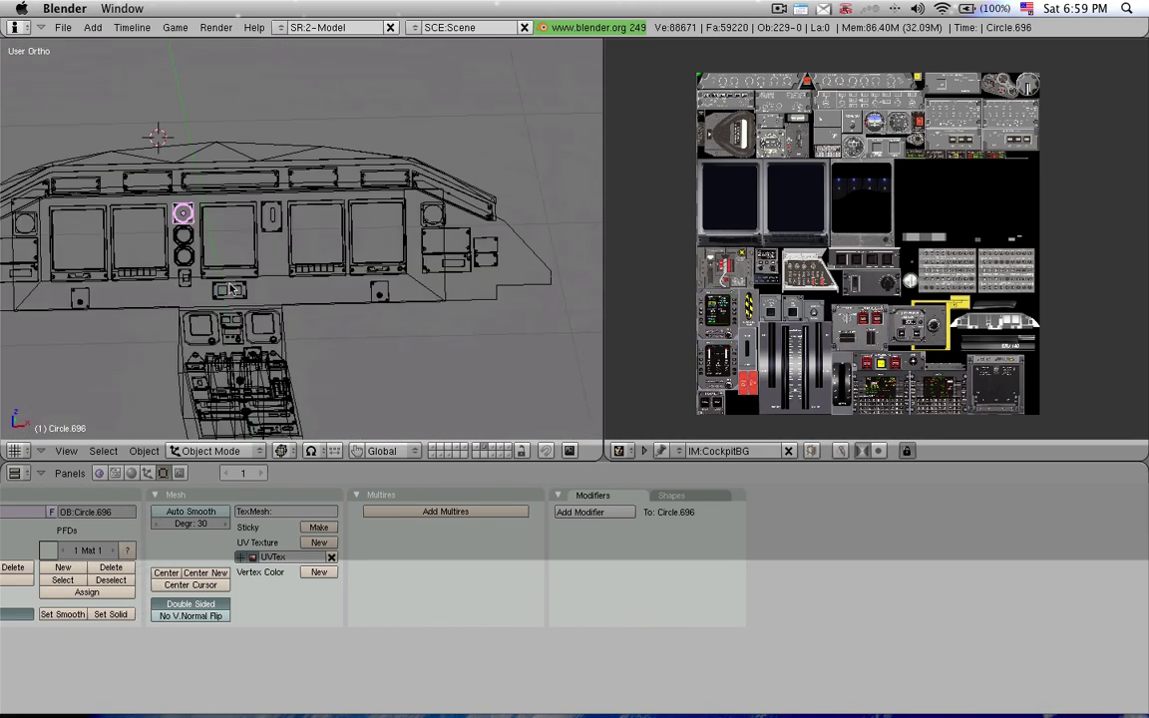
# - Examine the main instrument panel and centre pedestal close up in solid shading, and return the model to wireframe
pyautogui.moveTo(319, 324); pyautogui.dragTo(273, 297, button='middle')
pyautogui.press('a')
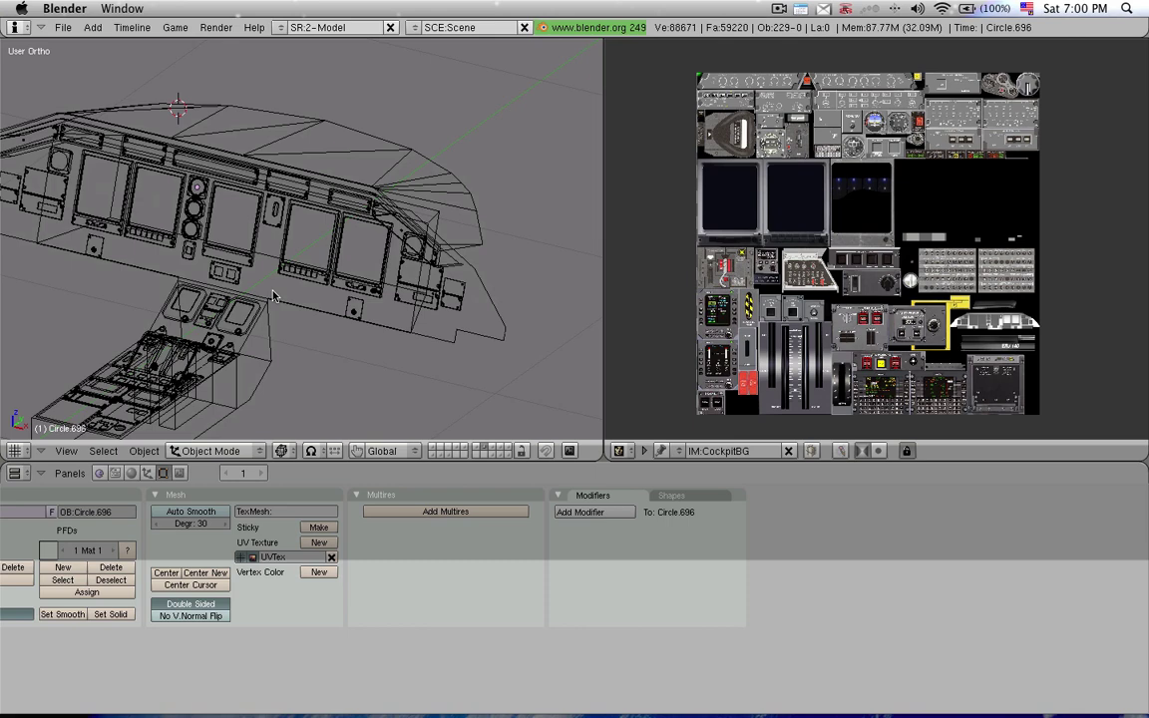
pyautogui.press('z')
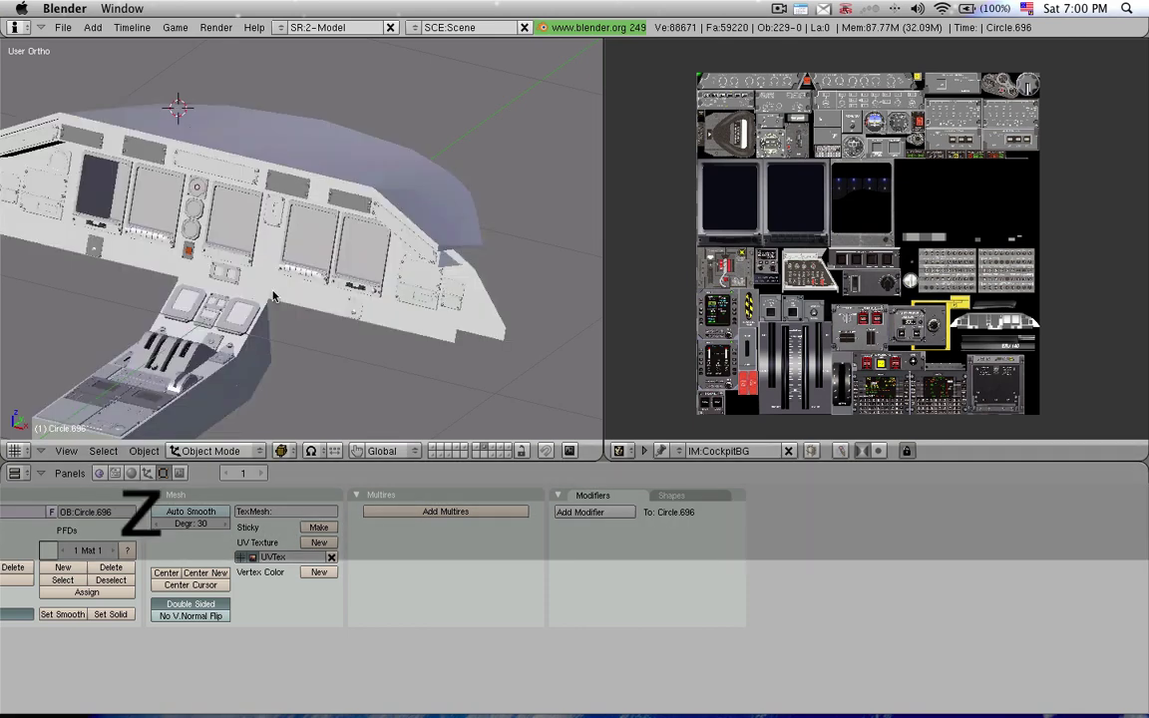
pyautogui.scroll(5, 273, 296)
pyautogui.moveTo(182, 300); pyautogui.dragTo(259, 300, button='middle')
pyautogui.keyDown('shift'); pyautogui.moveTo(126, 300); pyautogui.dragTo(400, 274, button='middle'); pyautogui.keyUp('shift')
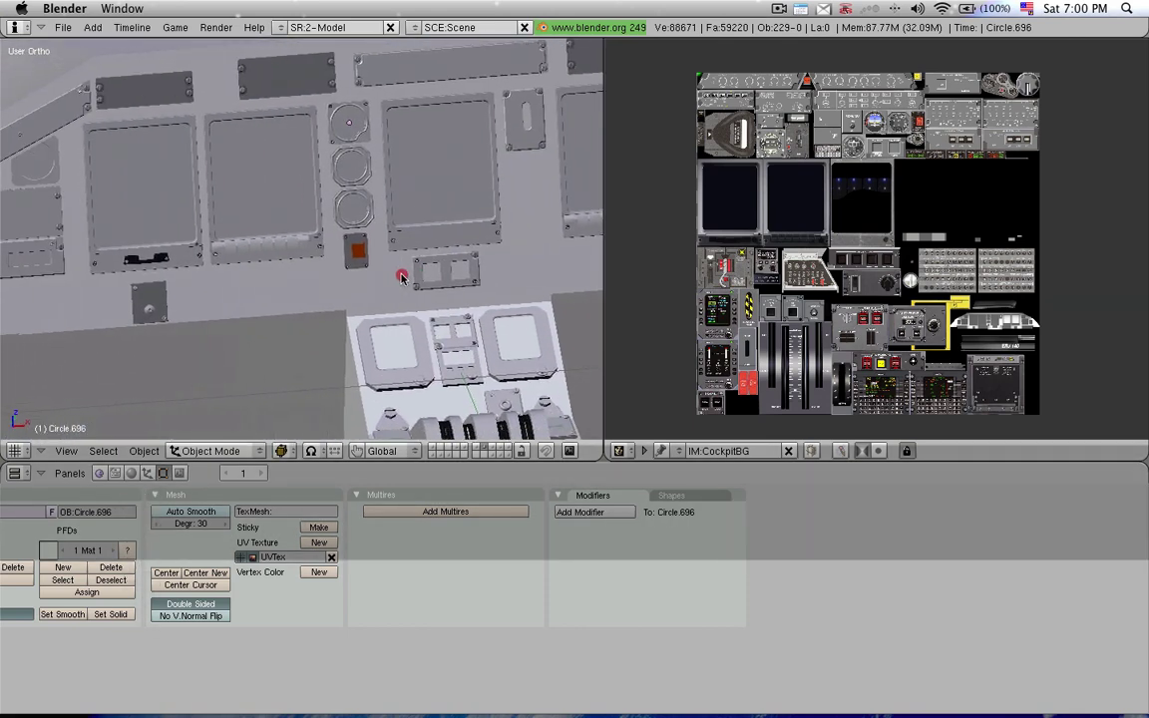
pyautogui.press('z')
pyautogui.scroll(-1, 256, 224)
pyautogui.keyDown('shift'); pyautogui.moveTo(241, 218); pyautogui.dragTo(285, 247, button='middle'); pyautogui.keyUp('shift')
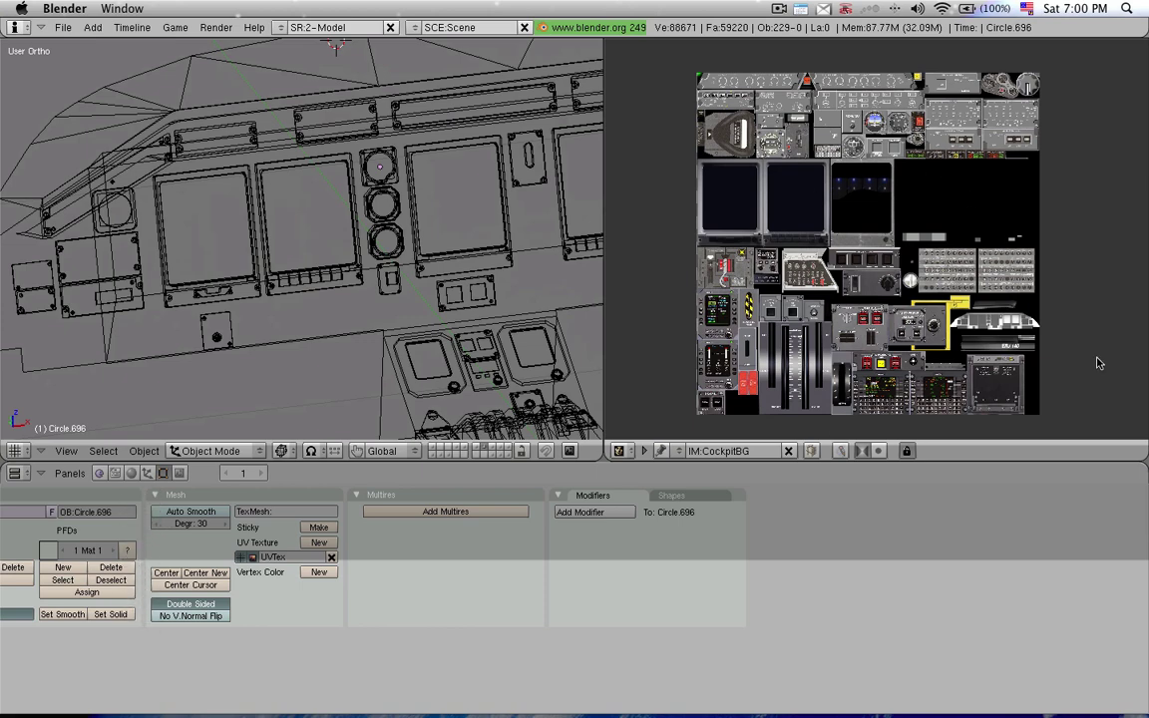
# - Switch to Finder, expand and select the cockpit_3d folder, and return to Blender
pyautogui.press('super+Tab')
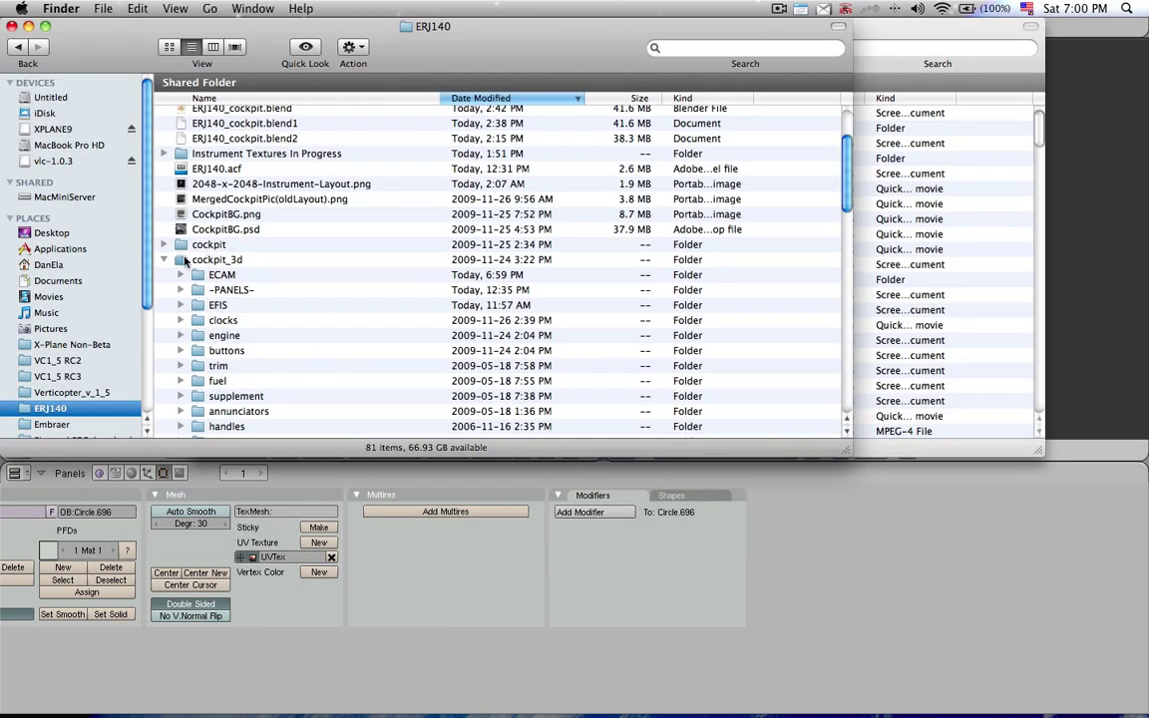
pyautogui.click(215, 260)
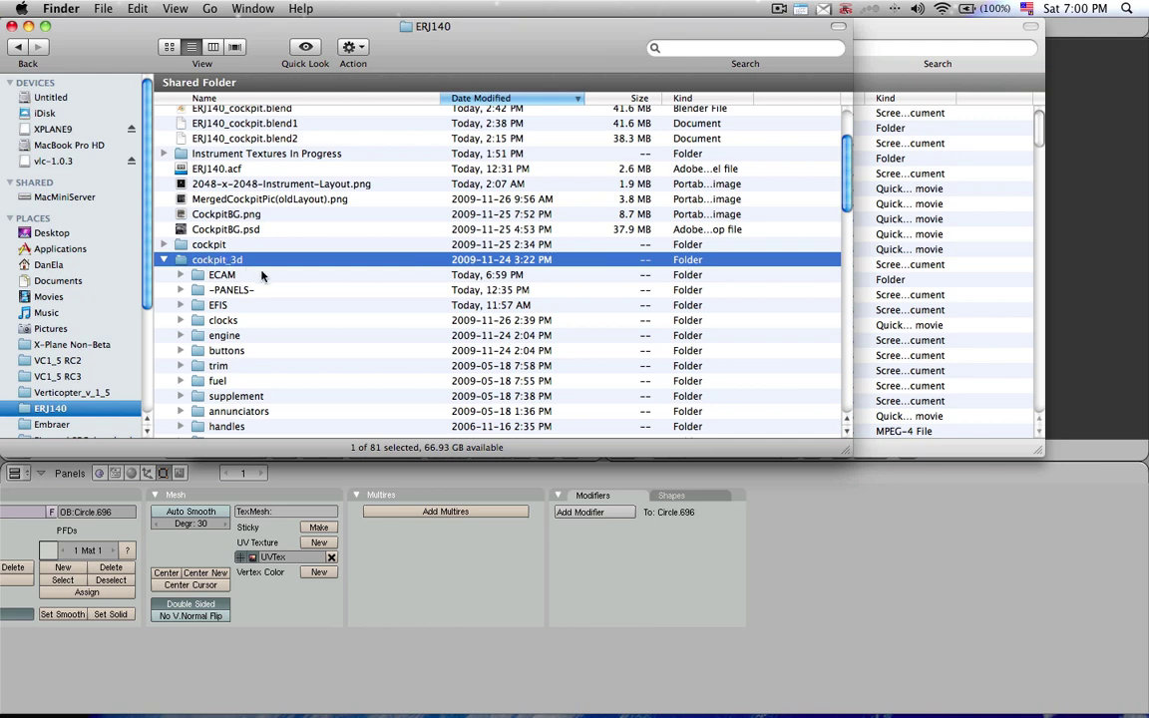
pyautogui.press('super+Tab')
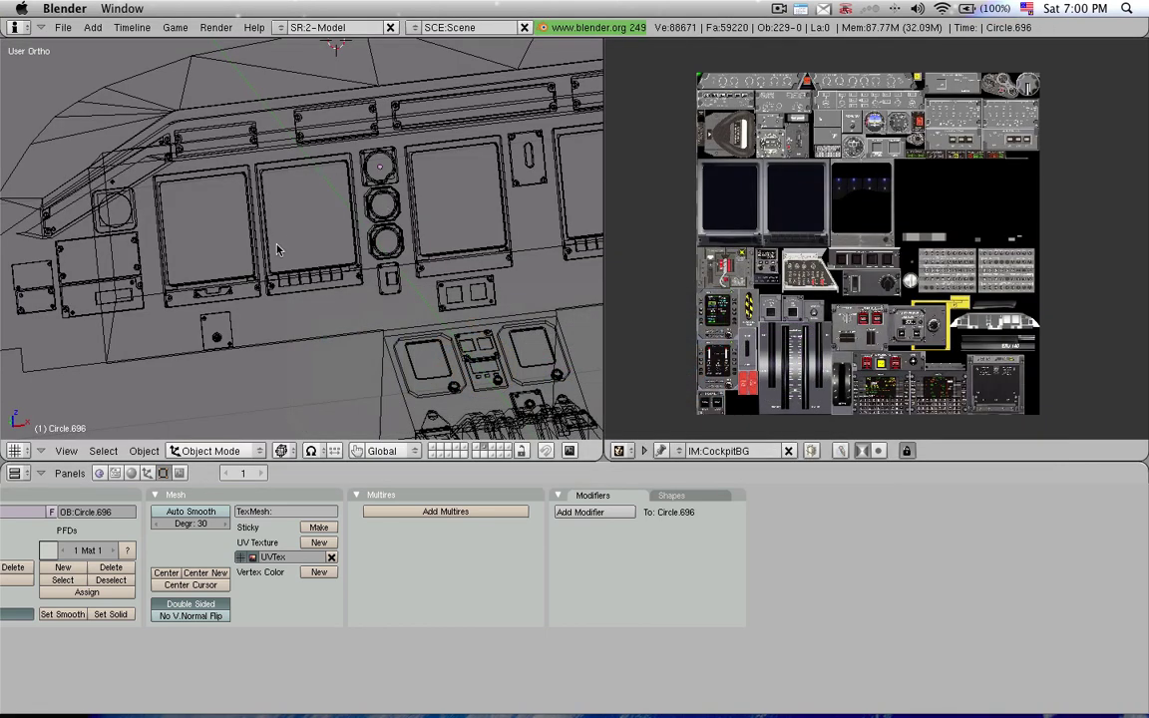
# - Show the layer with the display screens and knobs in solid shading, and select two display planes and the FloodLightPilot knob
pyautogui.scroll(-2, 248, 219)
pyautogui.click(435, 450)
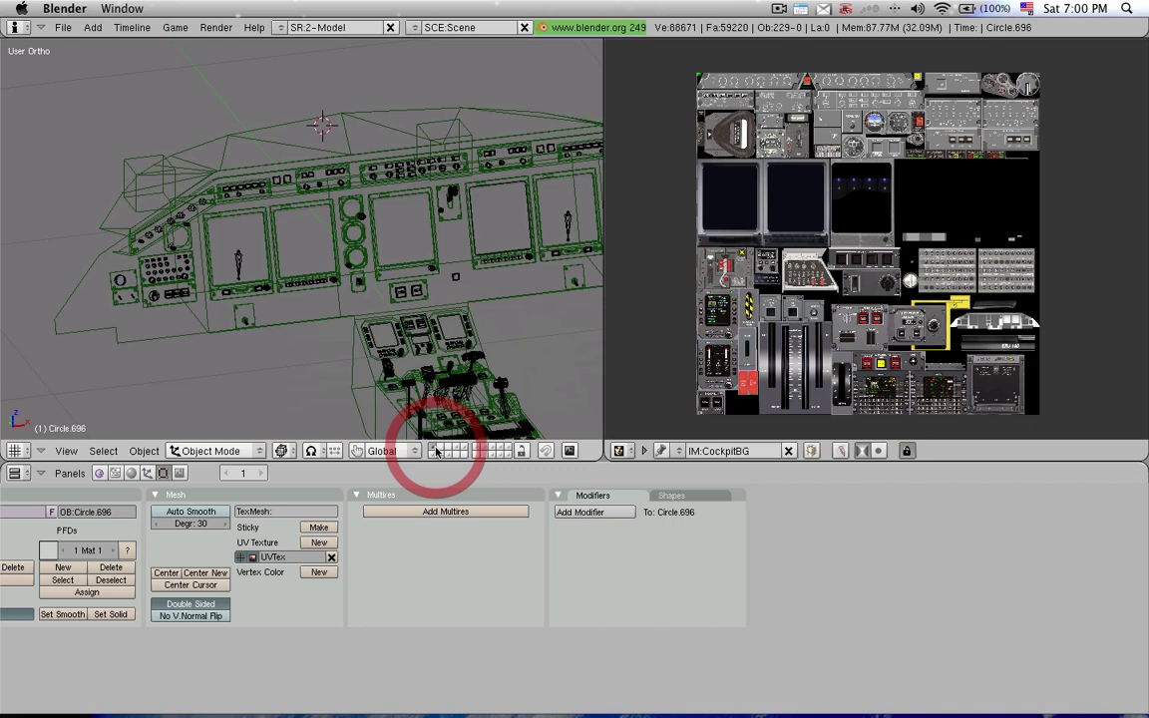
pyautogui.press('z')
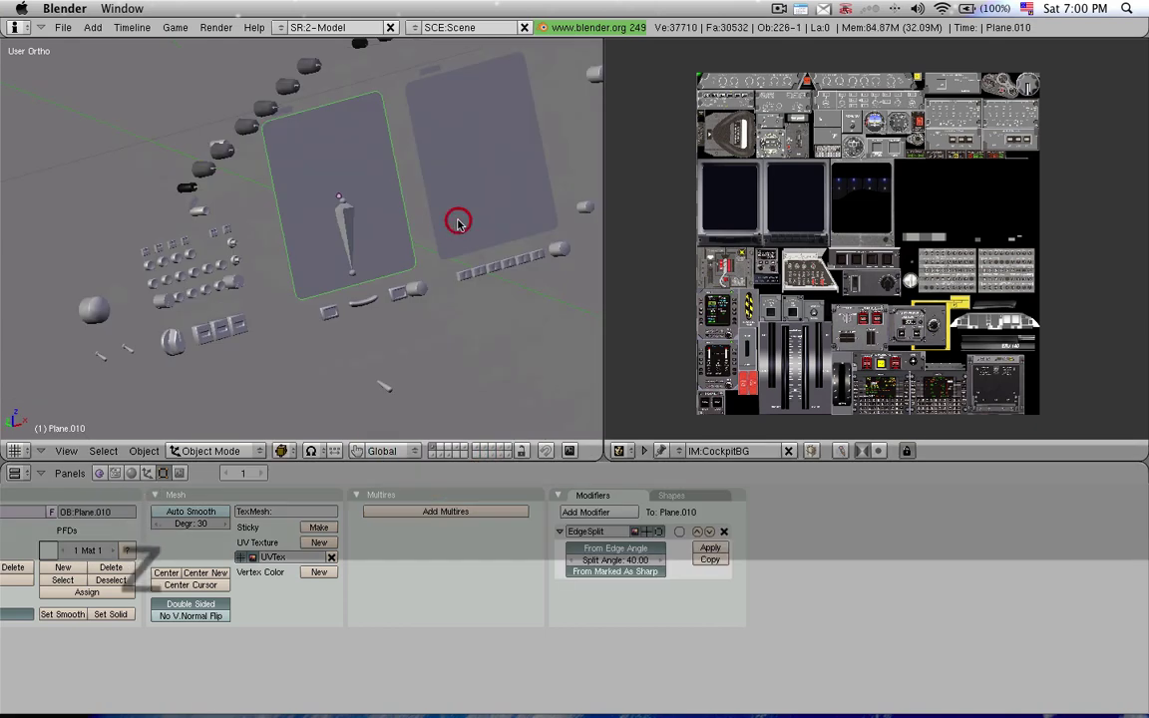
pyautogui.rightClick(457, 223)
pyautogui.keyDown('shift'); pyautogui.moveTo(529, 232); pyautogui.dragTo(338, 286, button='middle'); pyautogui.keyUp('shift')
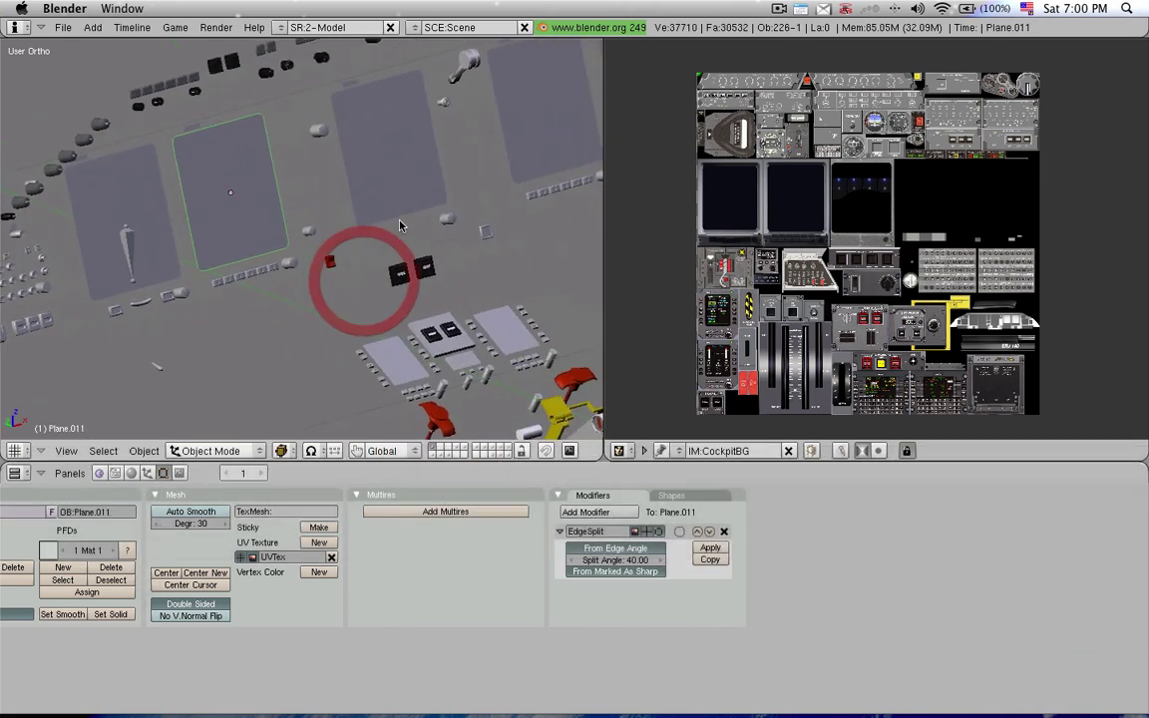
pyautogui.rightClick(399, 240)
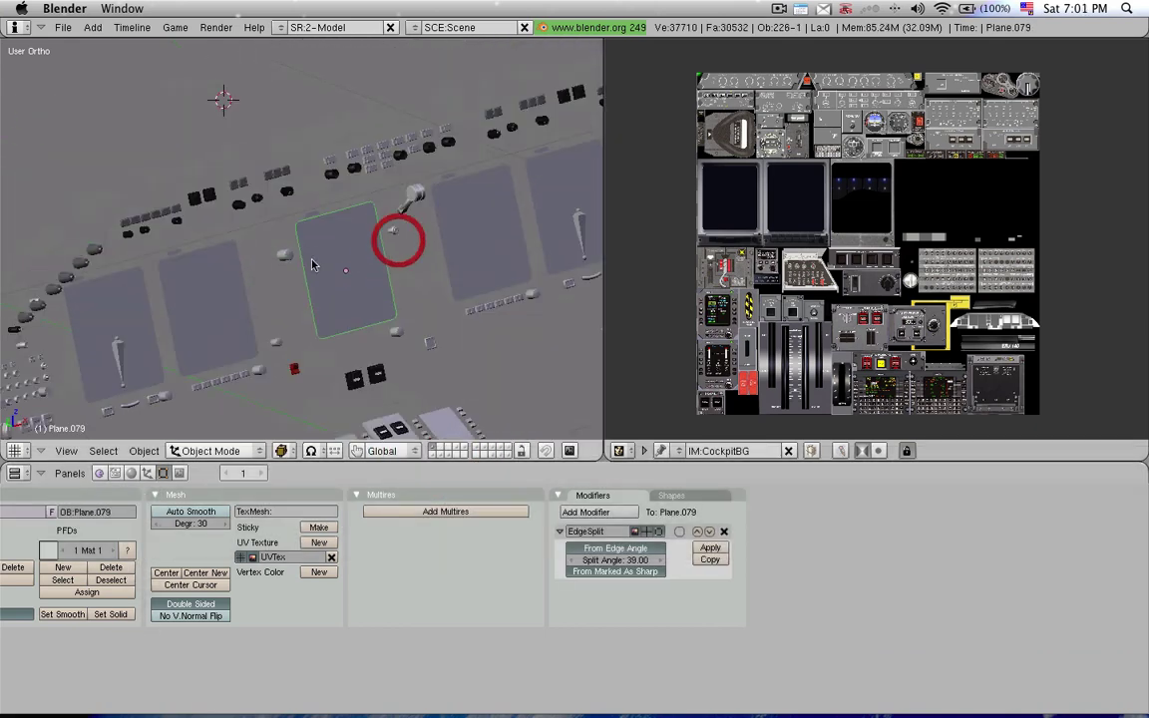
pyautogui.scroll(5, 215, 220)
pyautogui.moveTo(312, 207); pyautogui.dragTo(377, 224, button='middle')
pyautogui.rightClick(268, 261)
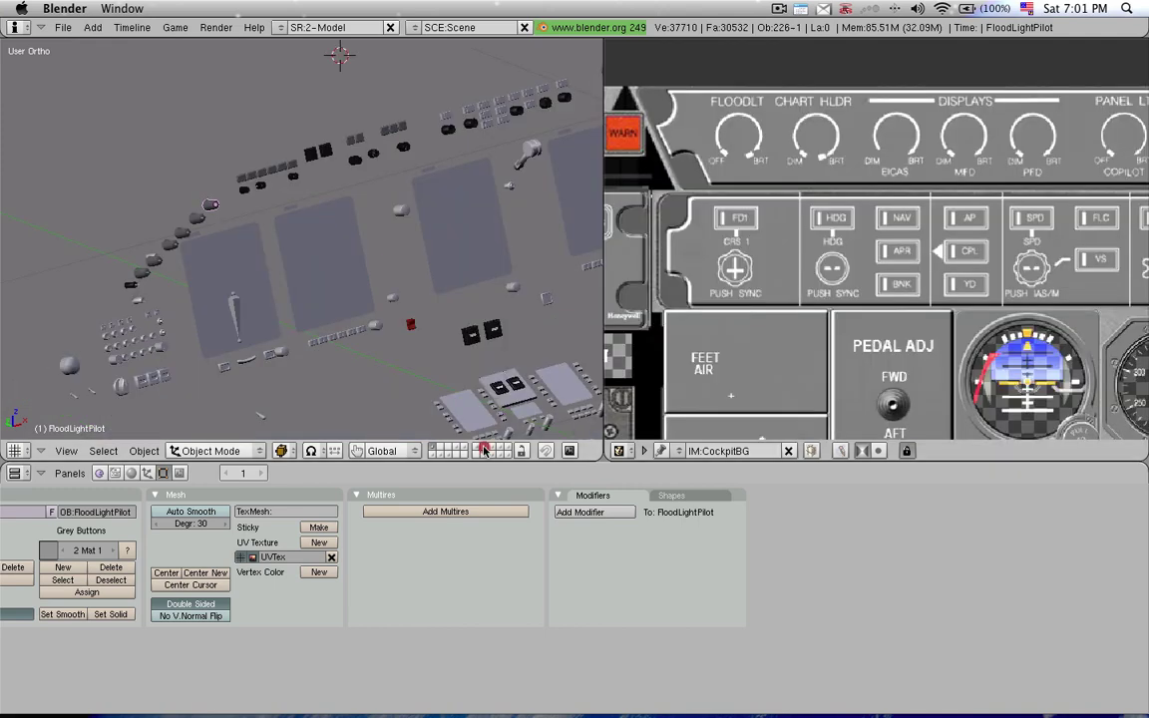
# - Show the panel layer in textured shading and examine the FLOODLT and DISPLAYS dimmer panel on the model close up
pyautogui.click(435, 402)
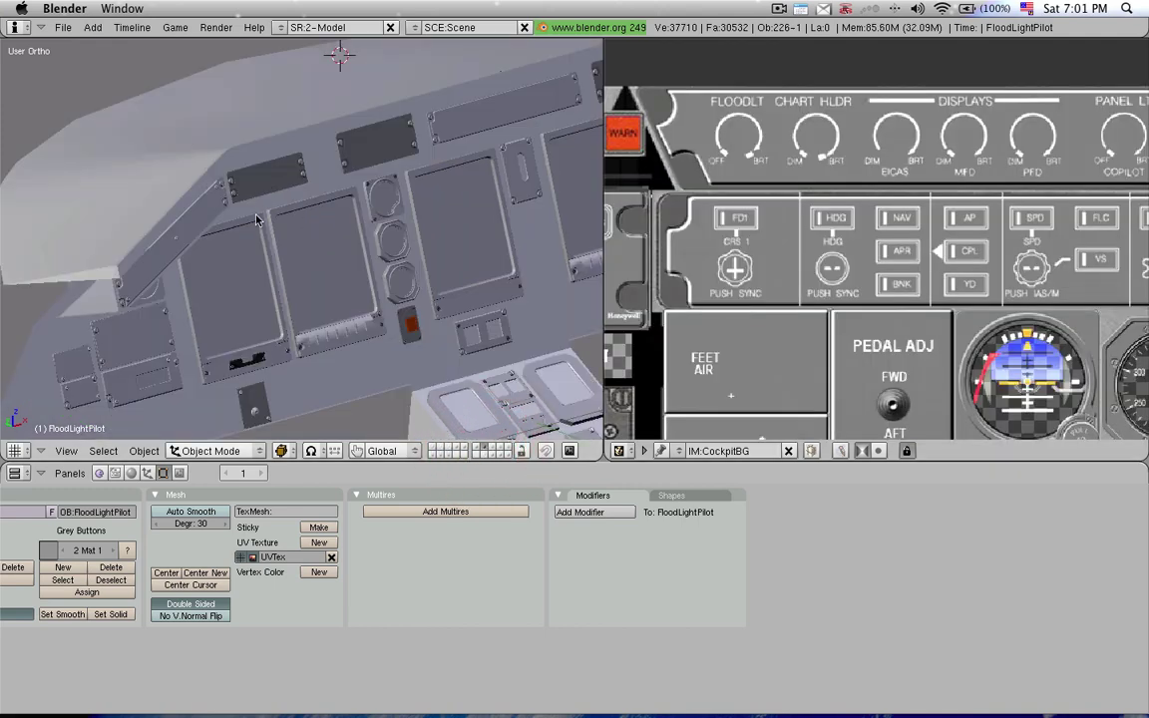
pyautogui.moveTo(248, 144)
pyautogui.mouseDown(button='middle')
pyautogui.moveTo(255, 180)
pyautogui.moveTo(246, 178)
pyautogui.mouseUp(button='middle')
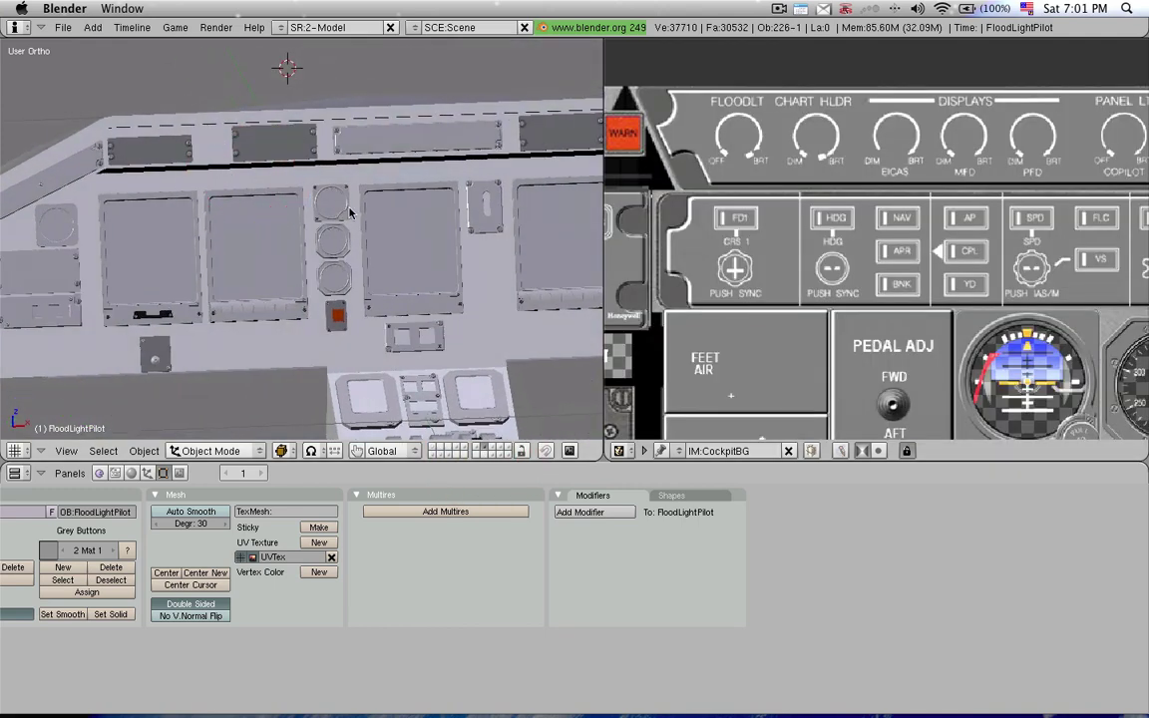
pyautogui.hotkey('alt', 'z')
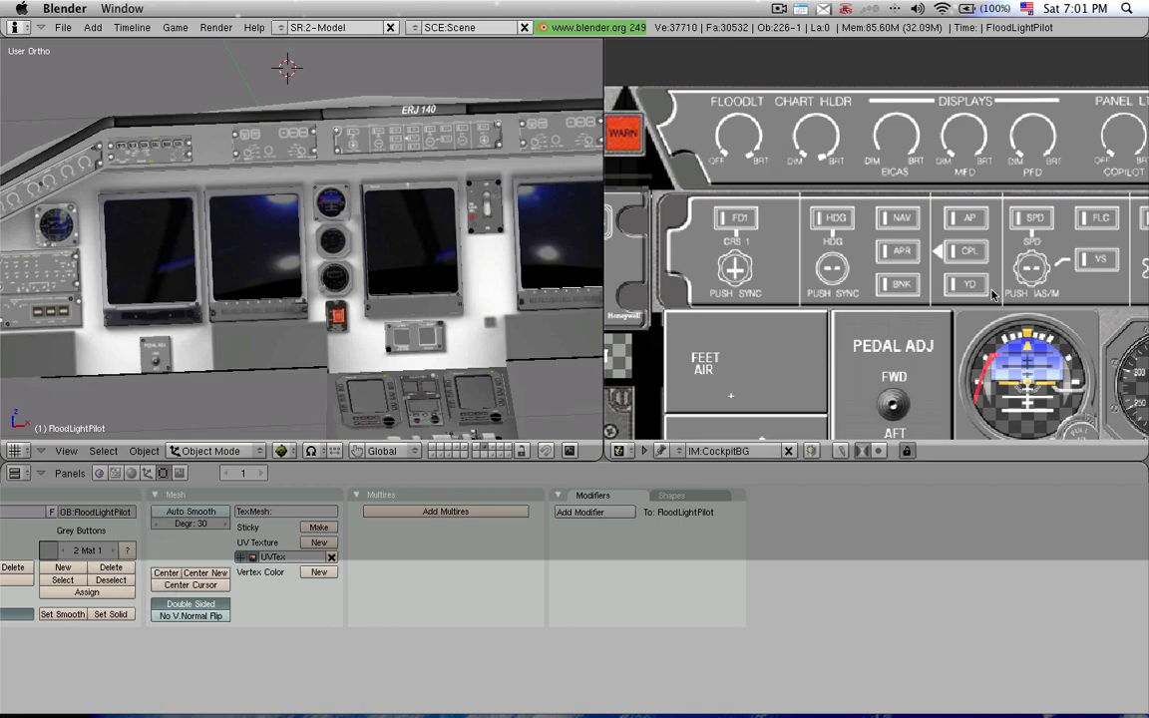
pyautogui.scroll(-1, 780, 223)
pyautogui.moveTo(235, 254); pyautogui.dragTo(122, 144, button='middle')
pyautogui.scroll(10, 135, 149)
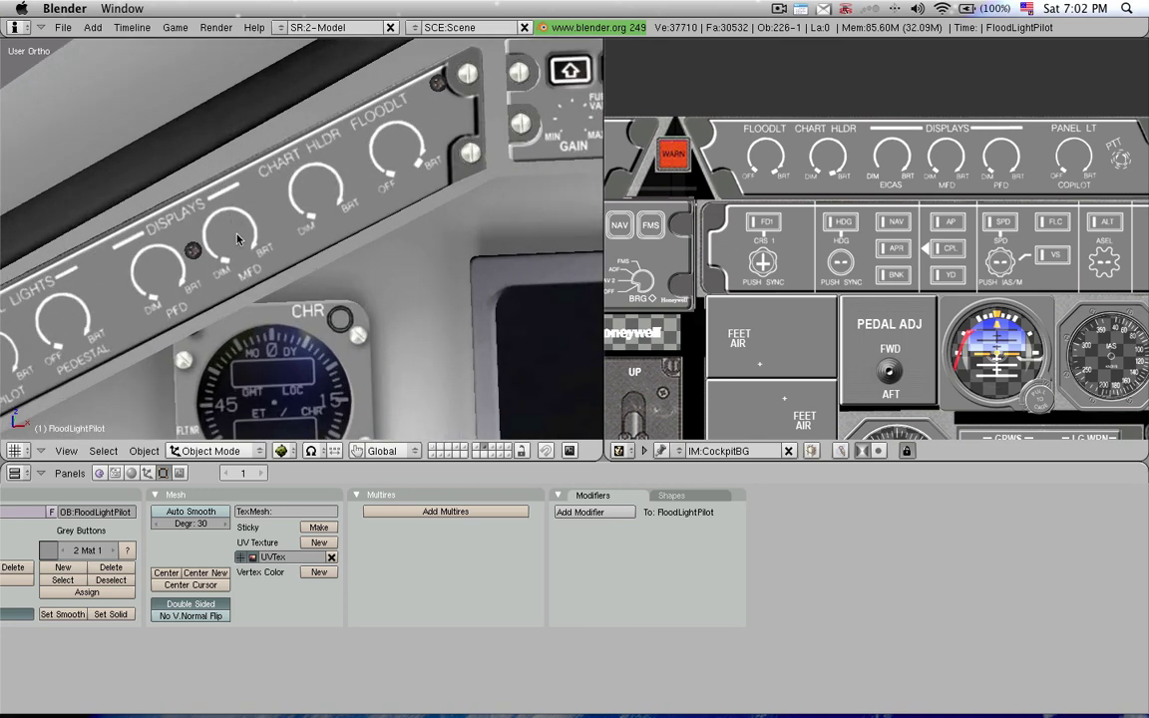
# - Return the model to wireframe and examine the autopilot, standby instrument, reversionary panel and landing gear areas of the CockpitBG texture
pyautogui.scroll(-6, 235, 230)
pyautogui.moveTo(279, 236); pyautogui.dragTo(148, 225, button='middle')
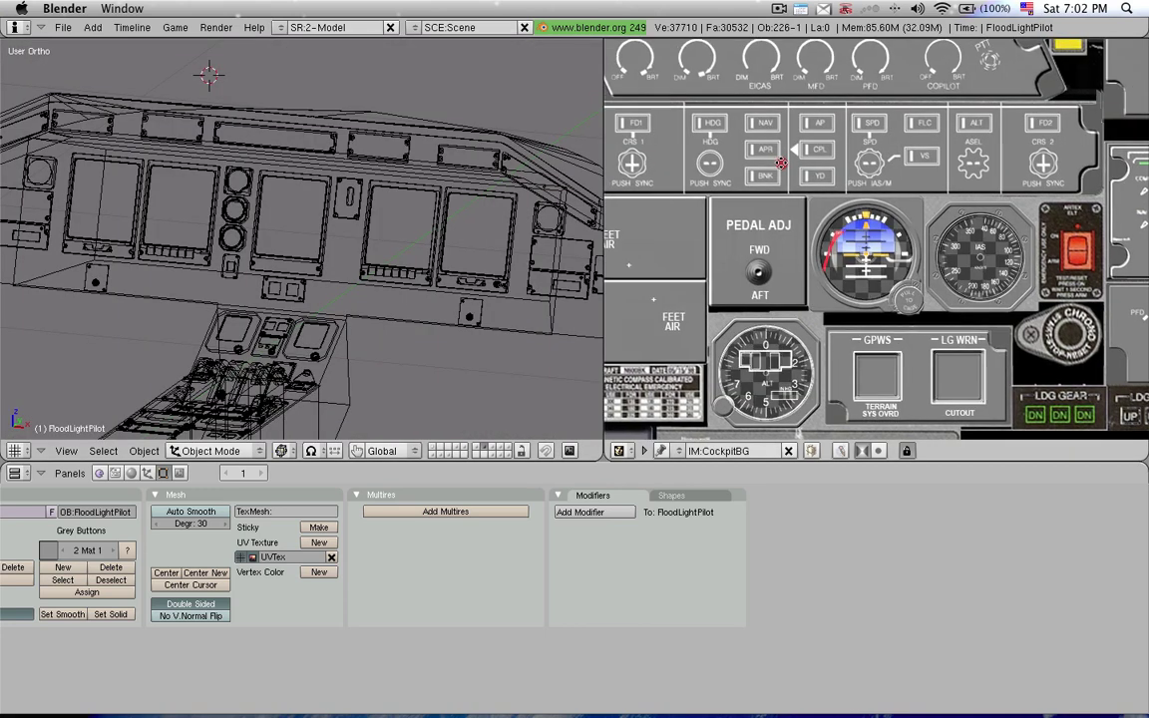
pyautogui.scroll(1, 902, 221)
pyautogui.scroll(-1, 908, 210)
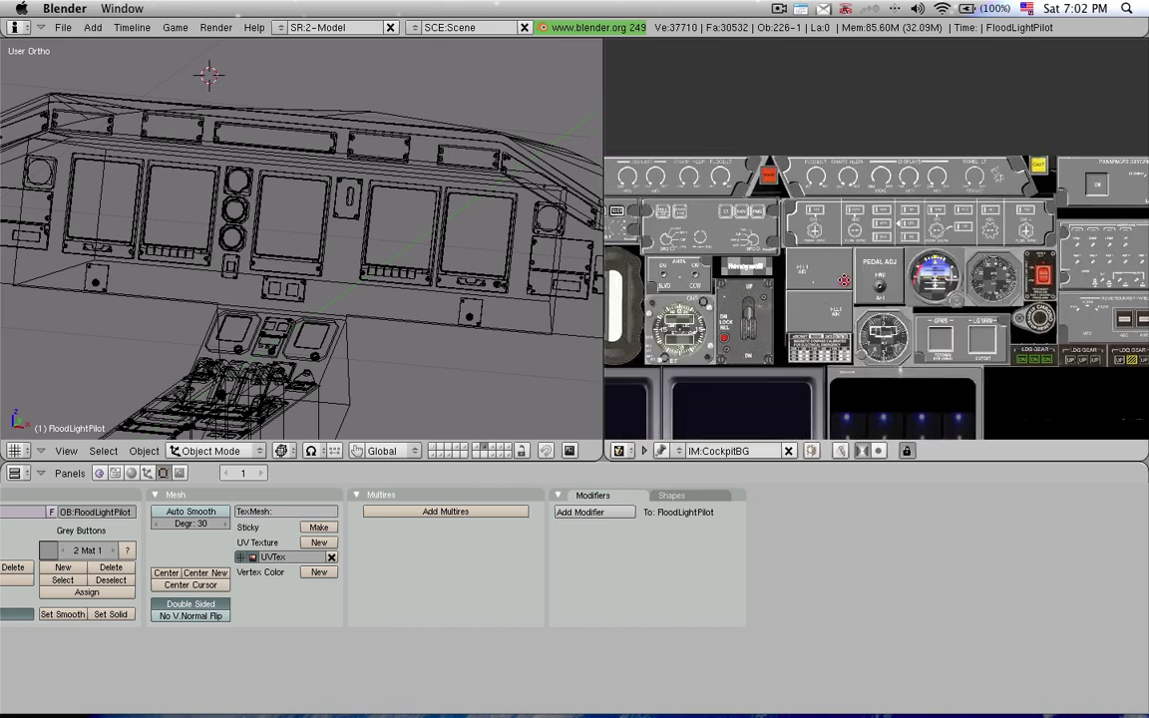
pyautogui.moveTo(946, 175)
pyautogui.mouseDown(button='middle')
pyautogui.moveTo(1025, 183)
pyautogui.moveTo(952, 172)
pyautogui.moveTo(936, 157)
pyautogui.mouseUp(button='middle')
pyautogui.moveTo(918, 270); pyautogui.dragTo(638, 319, button='middle')
pyautogui.scroll(3, 698, 279)
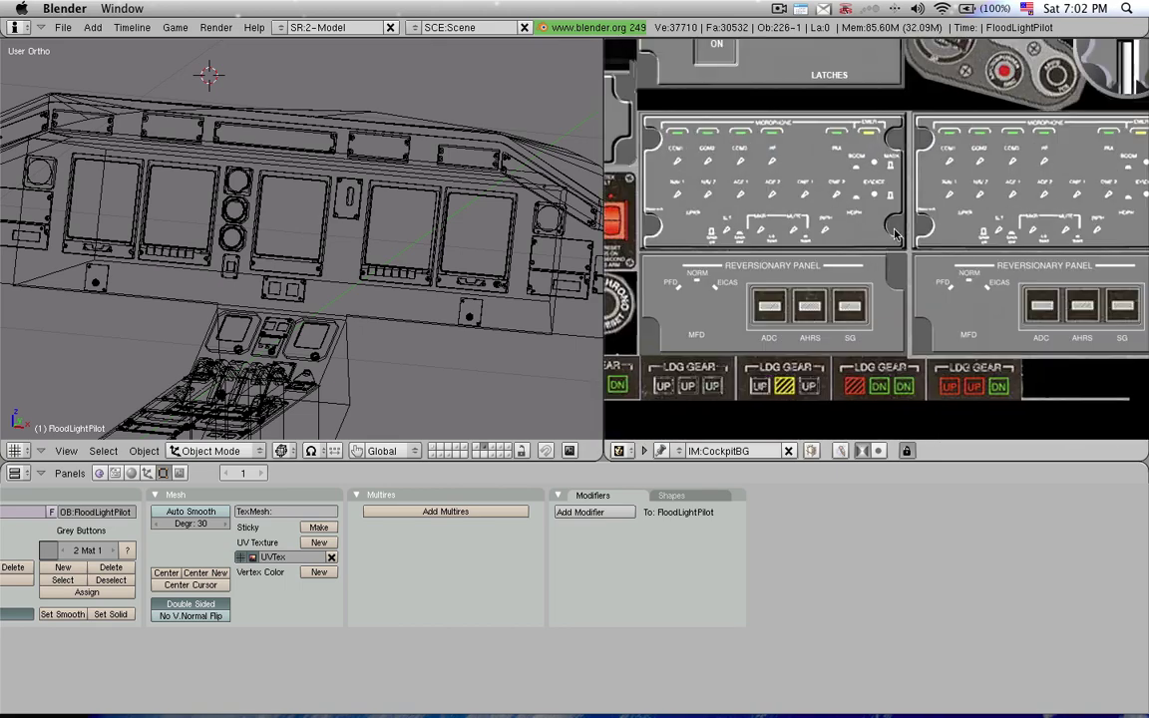
pyautogui.scroll(-3, 699, 280)
pyautogui.moveTo(639, 261); pyautogui.dragTo(796, 227, button='middle')
pyautogui.scroll(2, 836, 154)
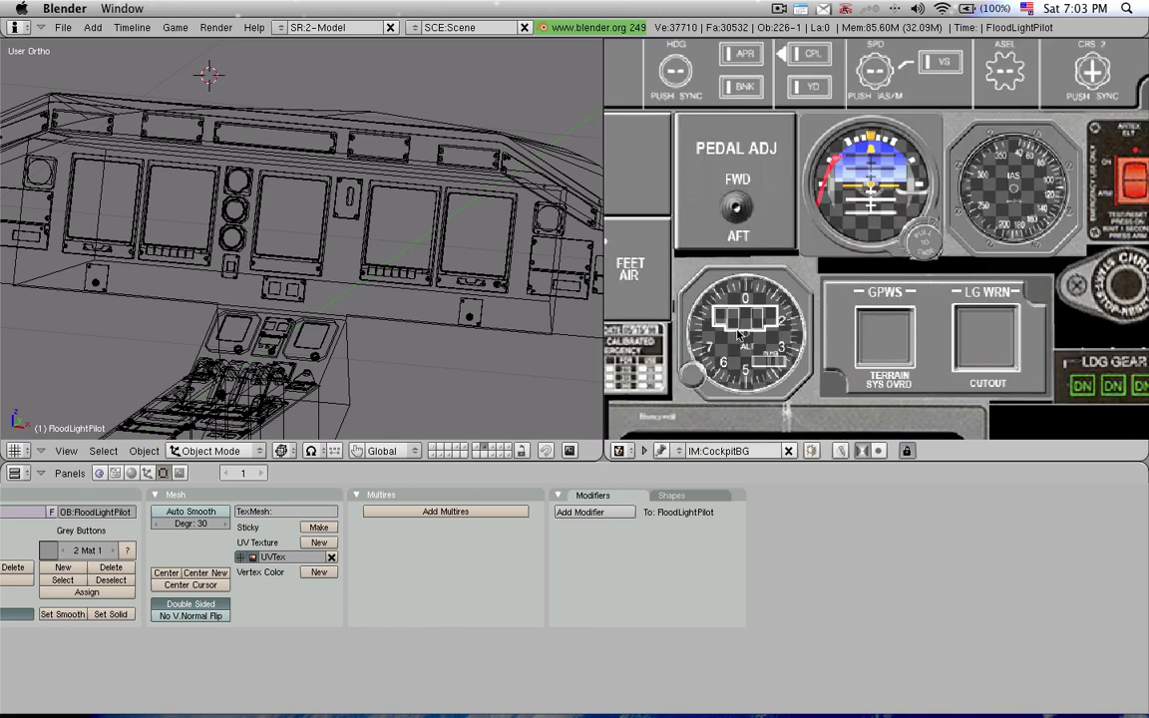
pyautogui.scroll(-2, 738, 335)
pyautogui.scroll(2, 698, 342)
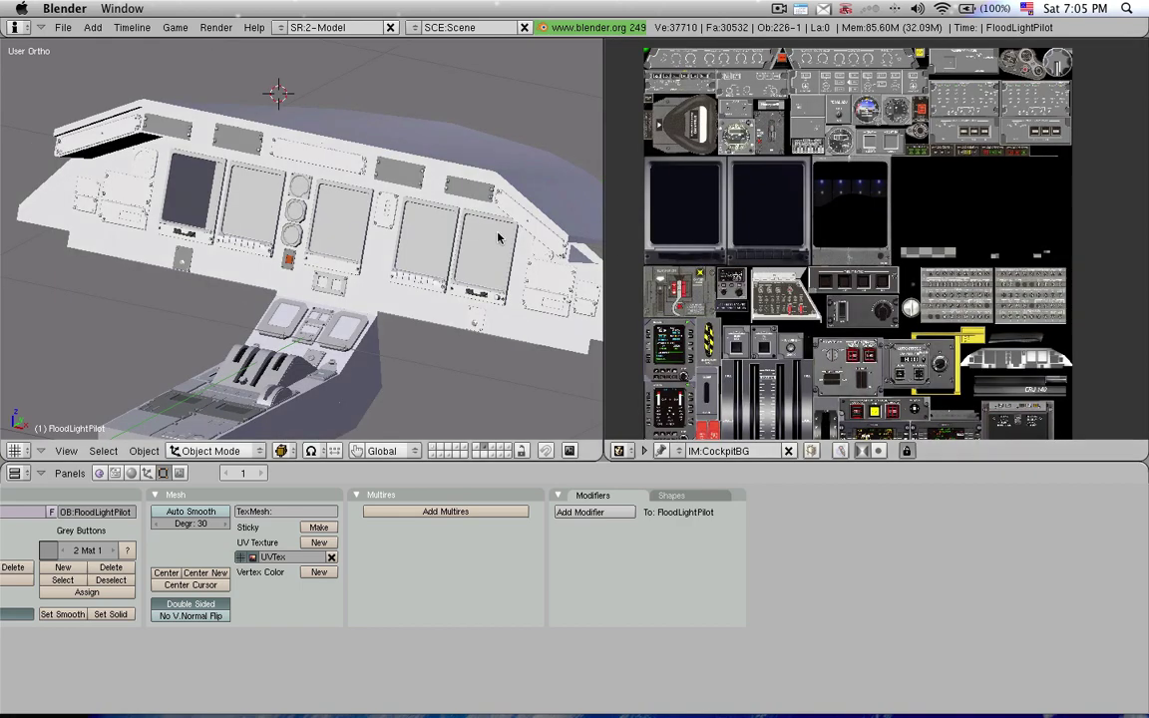
# - Examine the solid-shaded main panel and pedestal from several angles, ending with a close front view
pyautogui.scroll(3, 237, 277)
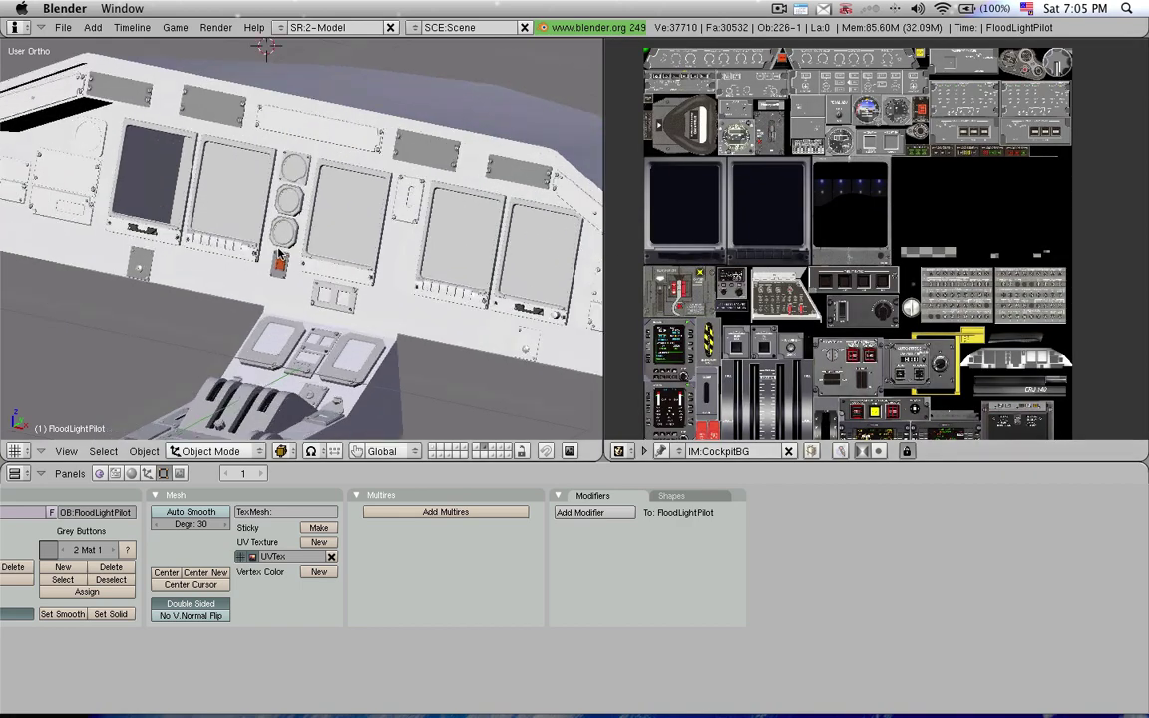
pyautogui.moveTo(235, 275); pyautogui.dragTo(336, 282, button='middle')
pyautogui.scroll(-3, 305, 275)
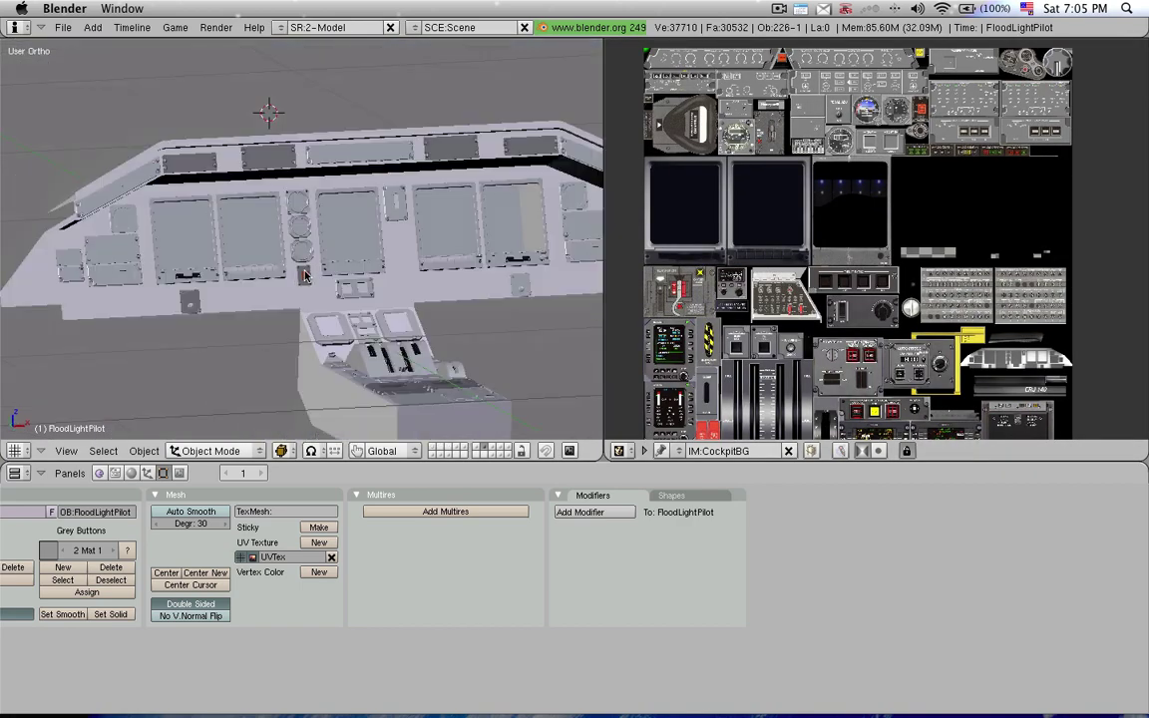
pyautogui.moveTo(301, 276)
pyautogui.mouseDown(button='middle')
pyautogui.moveTo(385, 265)
pyautogui.moveTo(345, 270)
pyautogui.moveTo(252, 246)
pyautogui.moveTo(246, 339)
pyautogui.moveTo(314, 290)
pyautogui.mouseUp(button='middle')
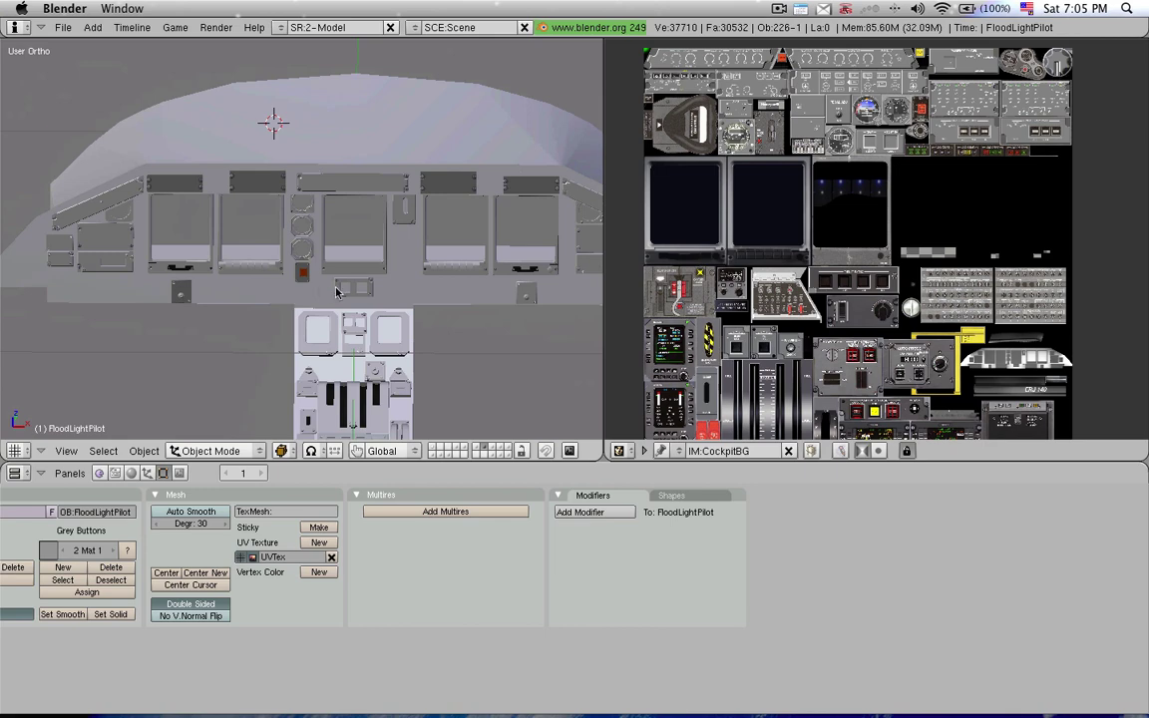
pyautogui.scroll(2, 335, 291)
# - Examine the shaded main panel background image within the CockpitBG texture
pyautogui.scroll(4, 700, 210)
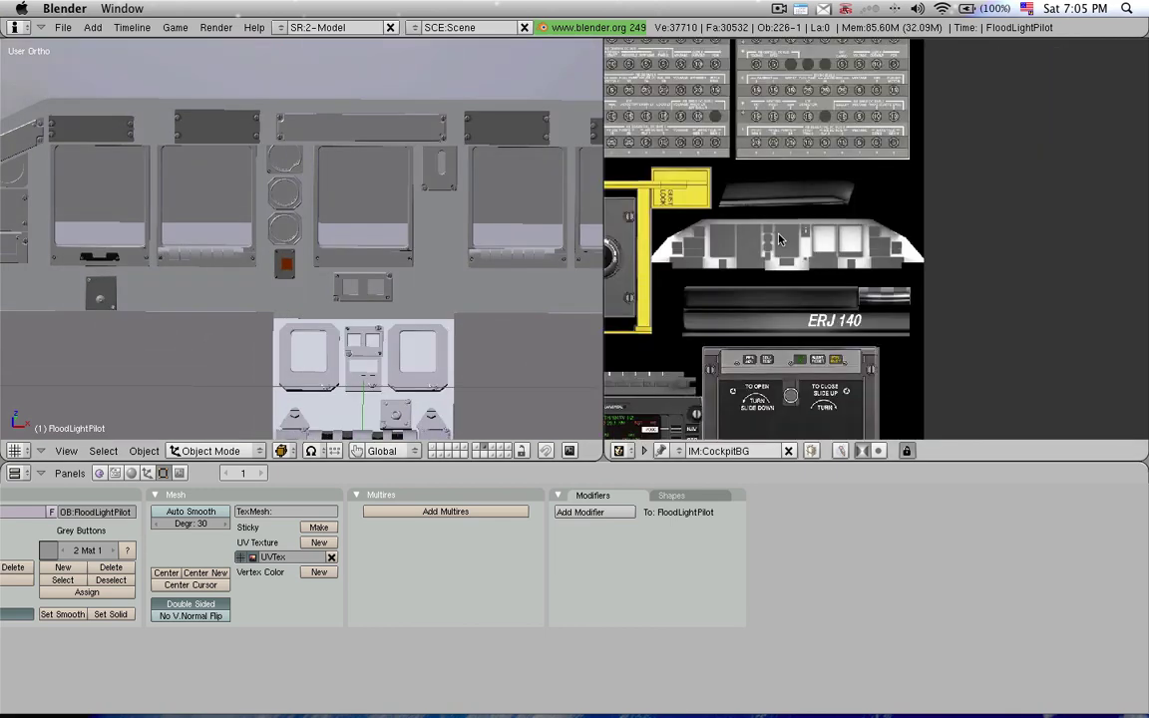
pyautogui.scroll(1, 700, 211)
pyautogui.scroll(4, 898, 227)
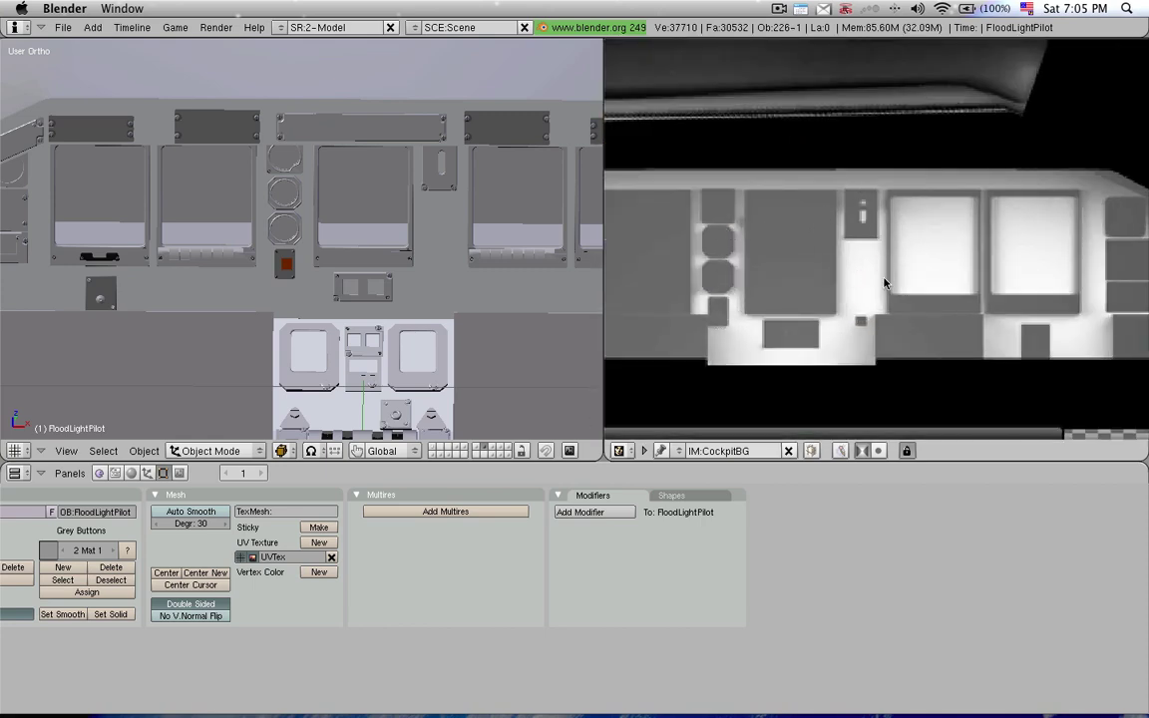
pyautogui.scroll(-5, 883, 283)
# - View the cockpit model in textured shading from different angles, and select the PanelBackground.001 object in wireframe
pyautogui.hotkey('alt', 'z')
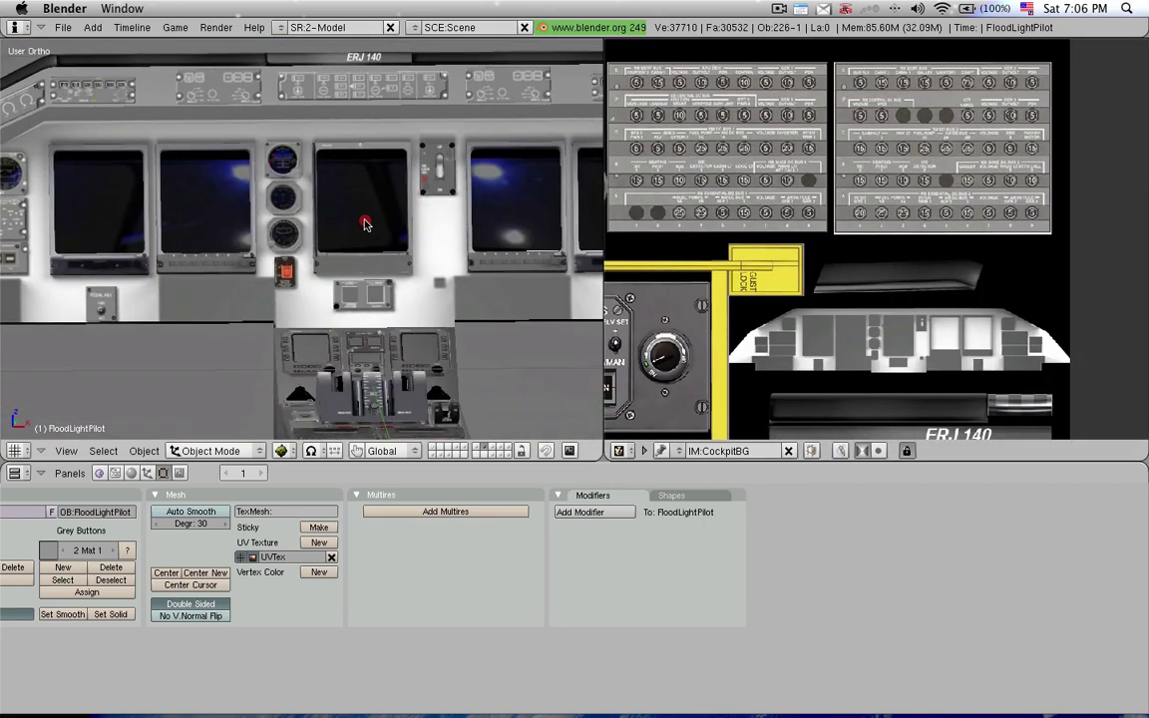
pyautogui.moveTo(364, 225); pyautogui.dragTo(360, 160, button='middle')
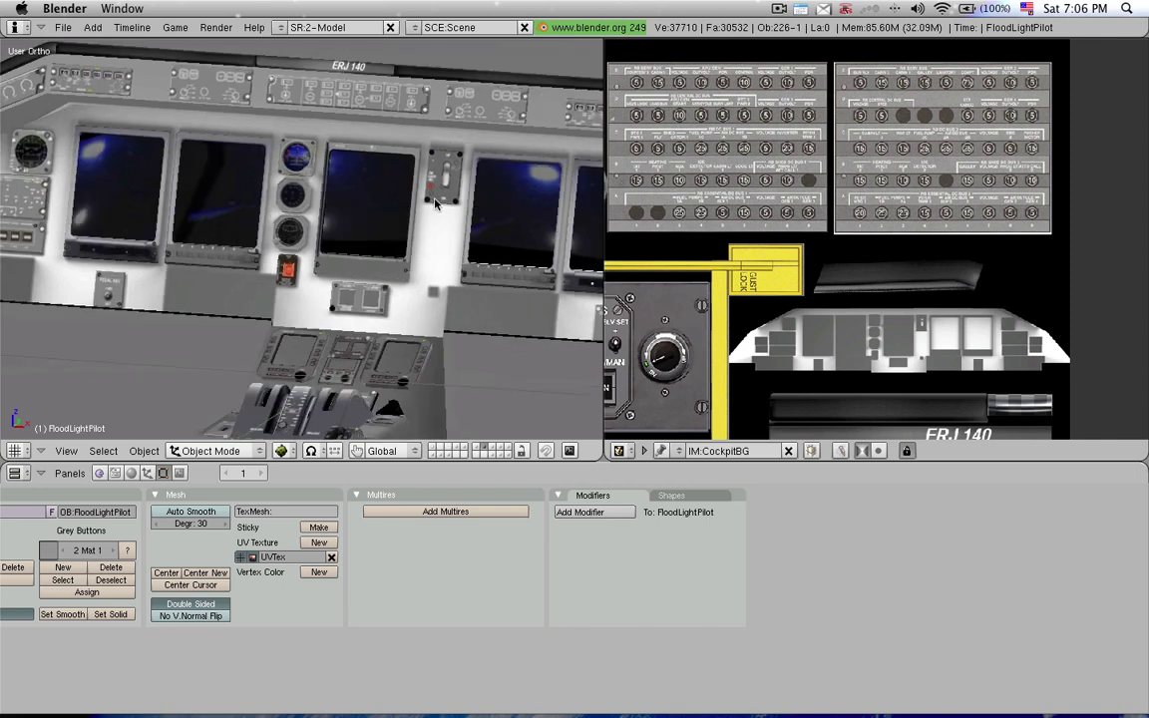
pyautogui.moveTo(435, 202); pyautogui.dragTo(251, 264, button='middle')
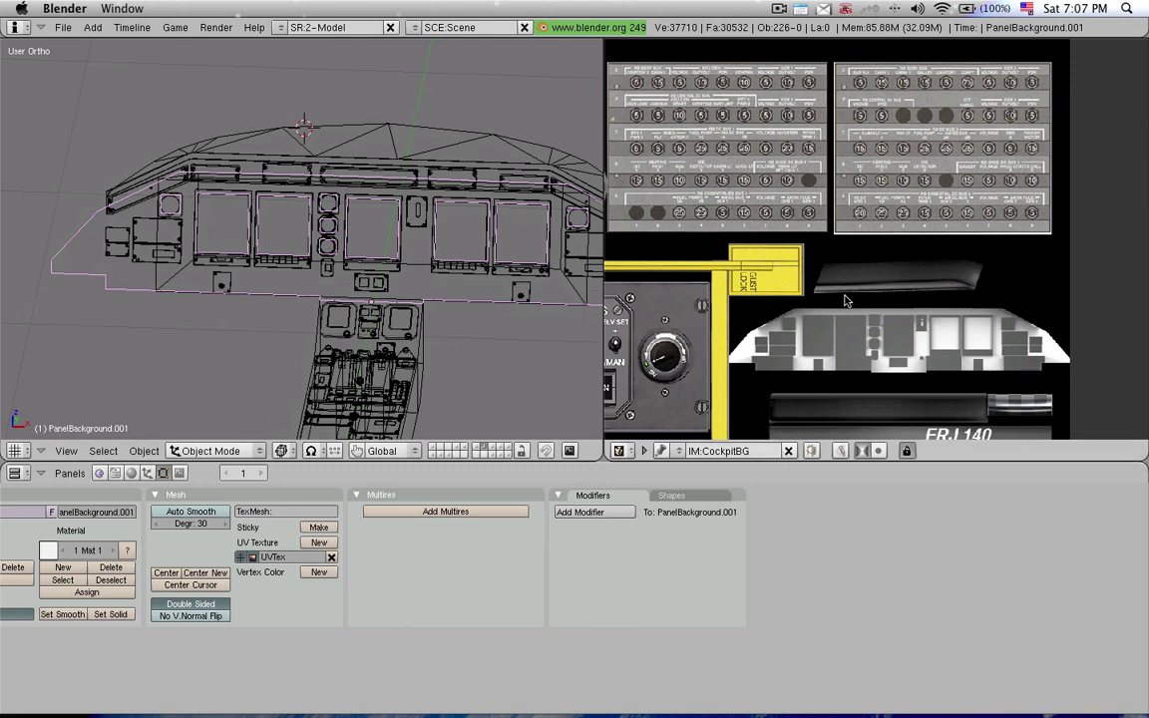
# - Examine the whole CockpitBG texture layout, focusing on its display dimmer and autopilot panels
pyautogui.scroll(-4, 846, 299)
pyautogui.moveTo(876, 235); pyautogui.dragTo(895, 261, button='middle')
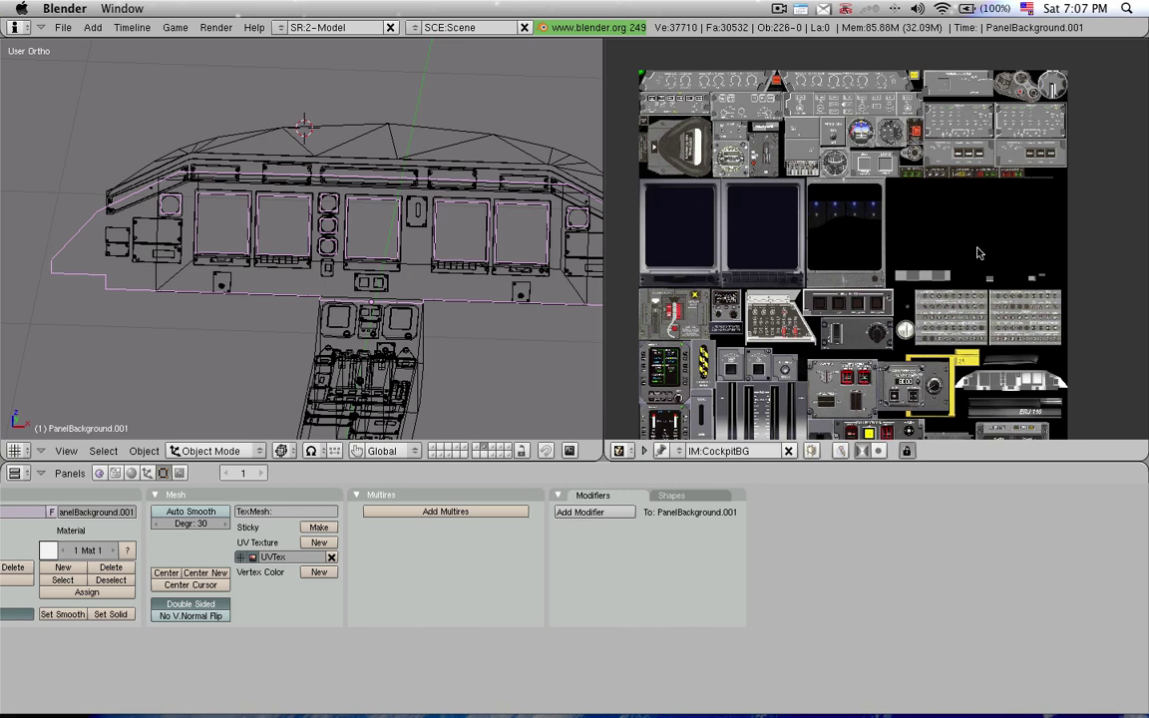
pyautogui.scroll(4, 840, 206)
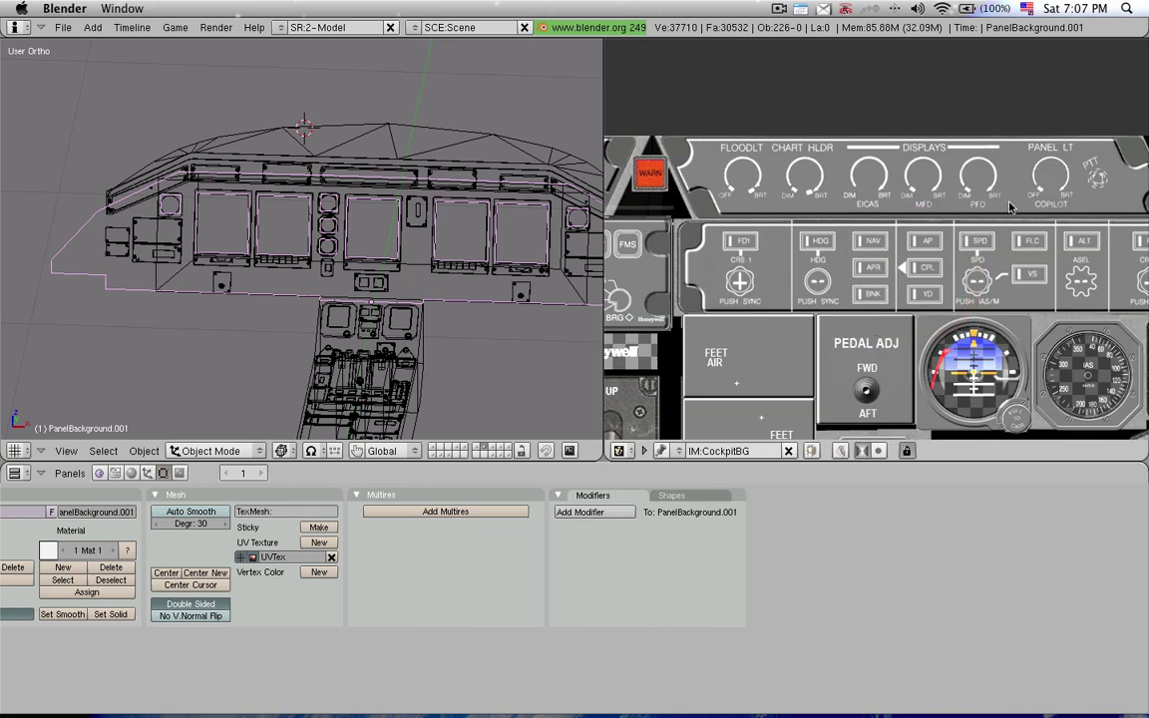
# - Examine the CockpitBG texture's audio, reversionary, pedal adjustment and landing gear panels, and its blank display areas
pyautogui.moveTo(937, 329); pyautogui.dragTo(705, 210, button='middle')
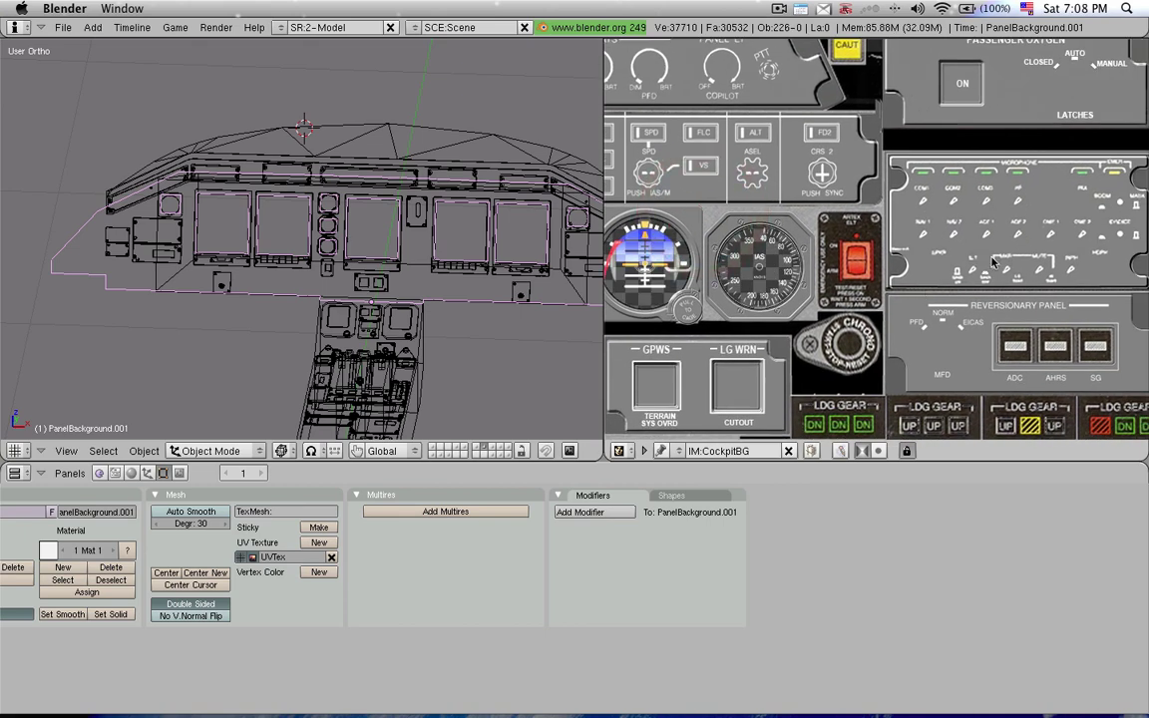
pyautogui.moveTo(993, 261)
pyautogui.mouseDown(button='middle')
pyautogui.moveTo(782, 267)
pyautogui.moveTo(757, 279)
pyautogui.moveTo(1002, 276)
pyautogui.mouseUp(button='middle')
pyautogui.moveTo(703, 282); pyautogui.dragTo(928, 287, button='middle')
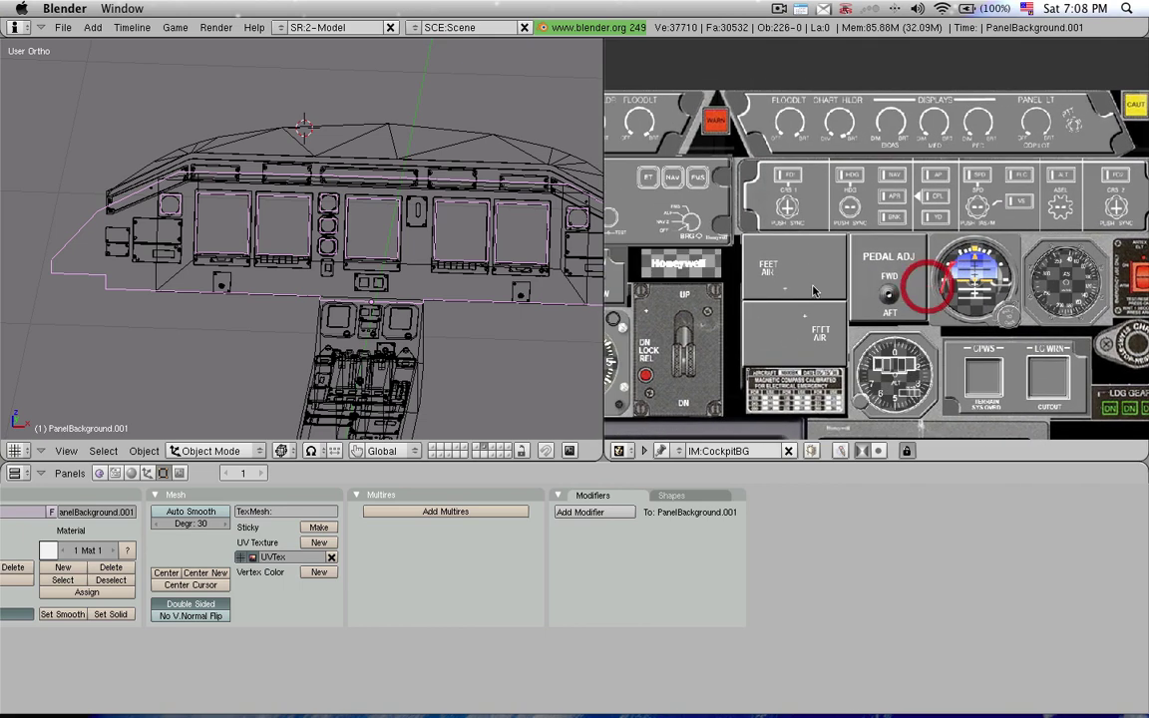
pyautogui.scroll(-1, 804, 293)
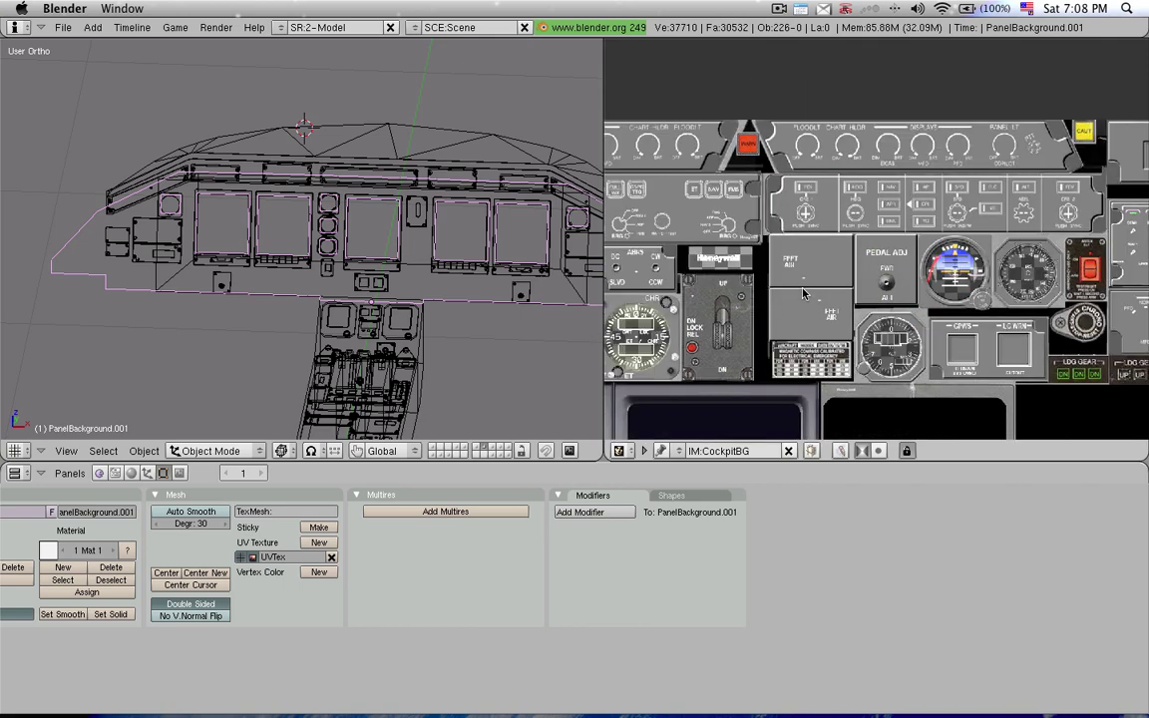
pyautogui.moveTo(803, 293); pyautogui.dragTo(875, 233, button='middle')
pyautogui.scroll(-1, 941, 235)
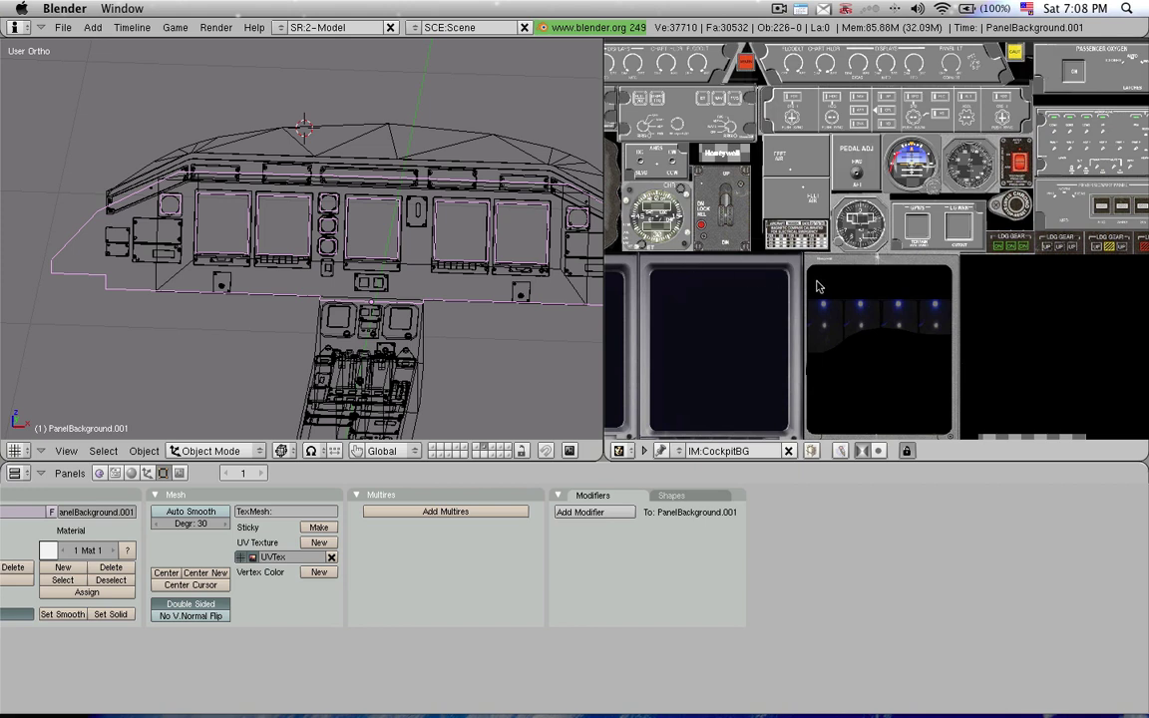
pyautogui.scroll(2, 813, 229)
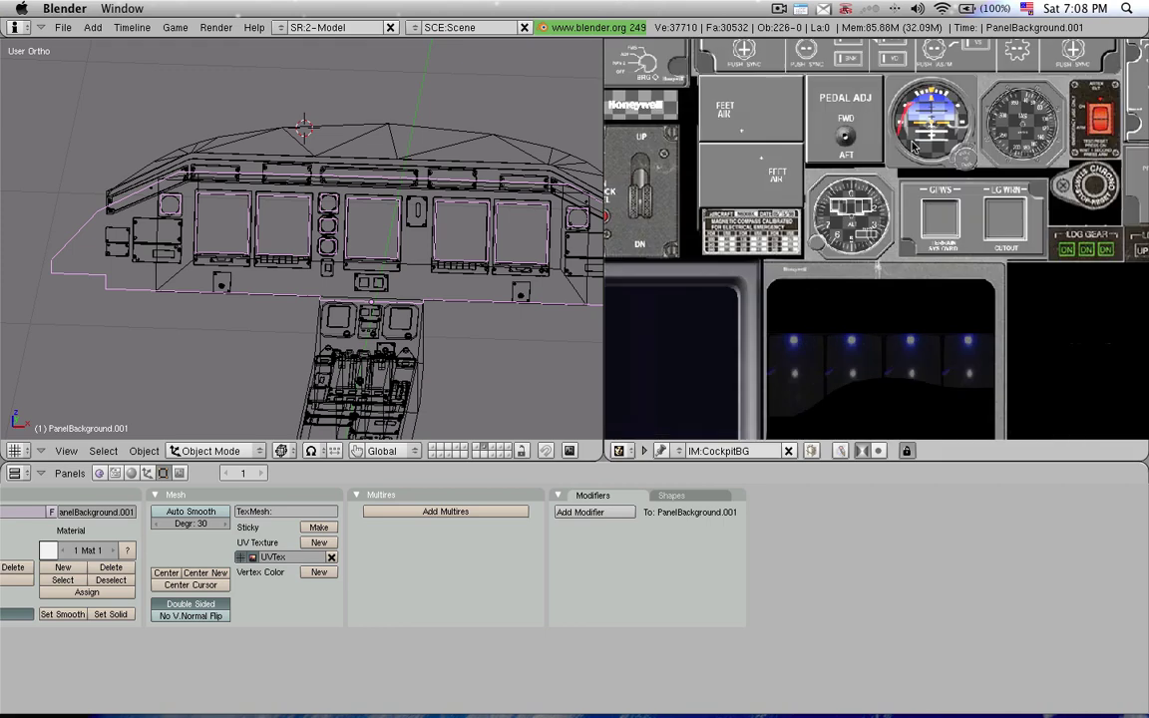
# - Examine the standby instruments, GPWS and emergency switch images in the CockpitBG texture, and compare them with the wireframe cockpit panel
pyautogui.moveTo(911, 140); pyautogui.dragTo(858, 239, button='middle')
pyautogui.scroll(1, 858, 243)
pyautogui.scroll(1, 743, 175)
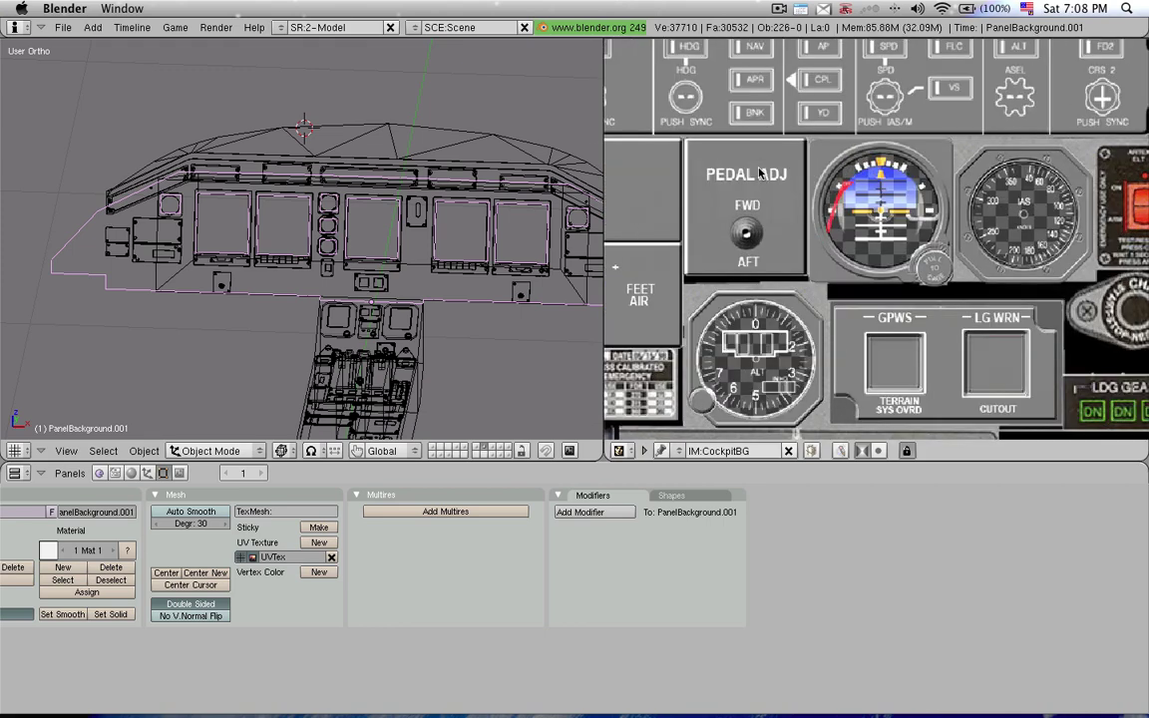
pyautogui.moveTo(998, 275); pyautogui.dragTo(782, 277, button='middle')
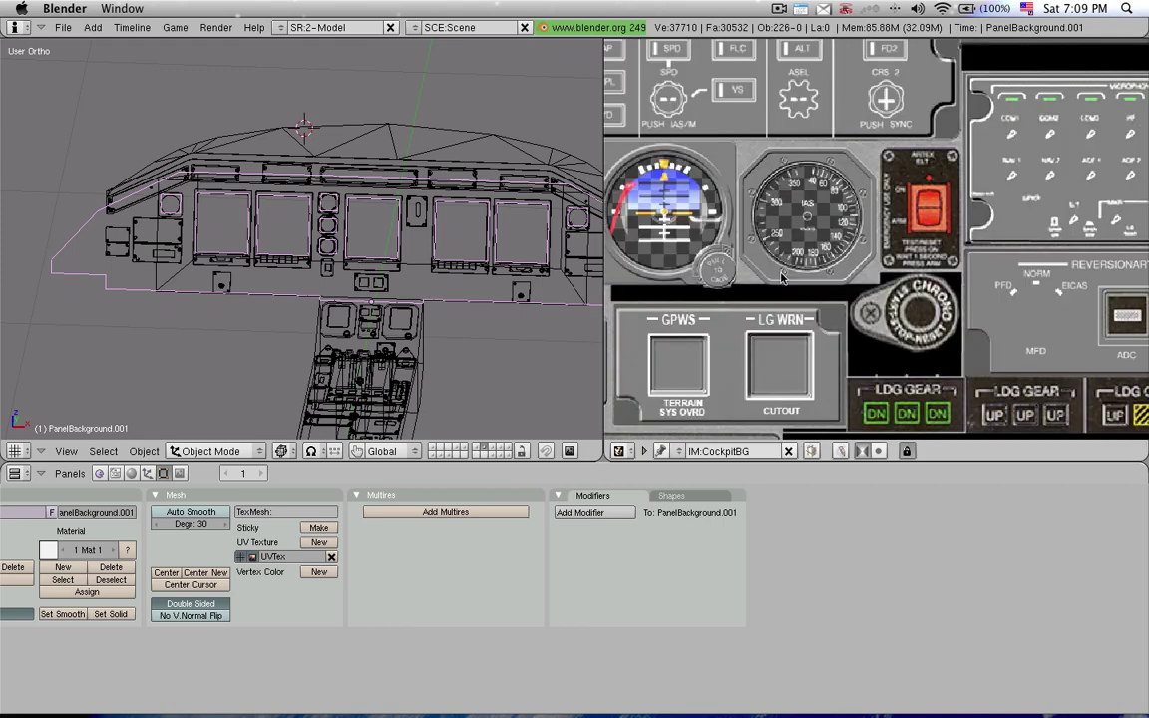
pyautogui.scroll(-1, 361, 274)
pyautogui.scroll(2, 339, 258)
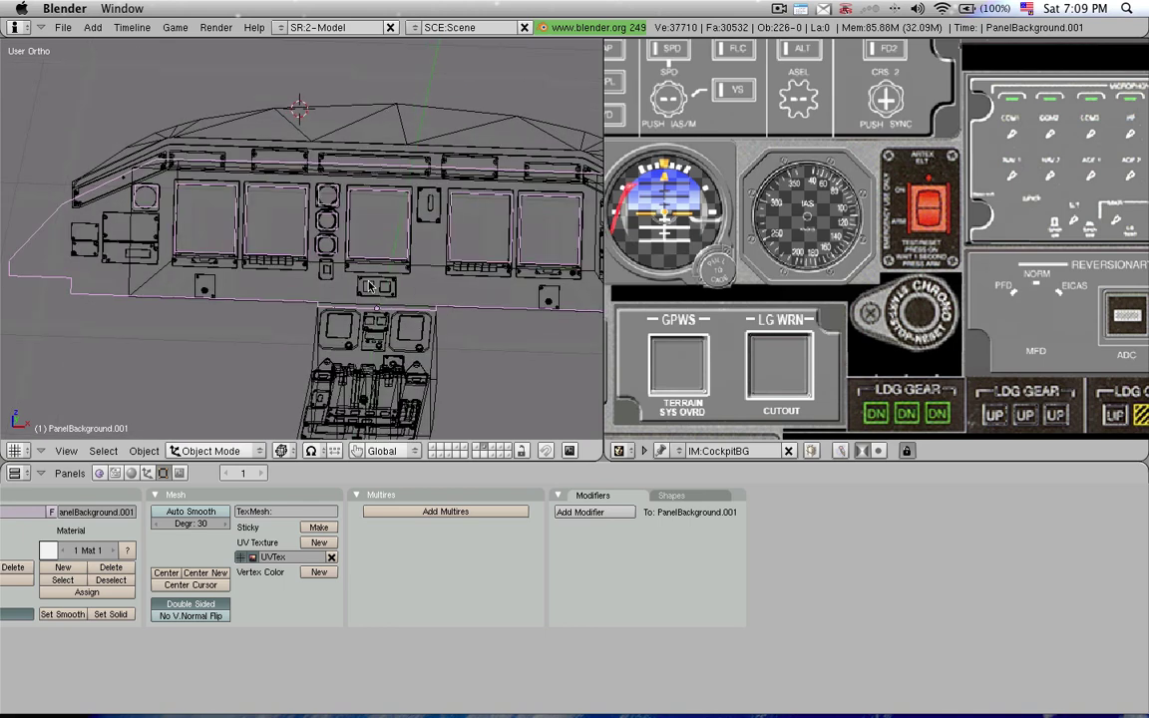
pyautogui.moveTo(365, 290); pyautogui.dragTo(334, 295, button='middle')
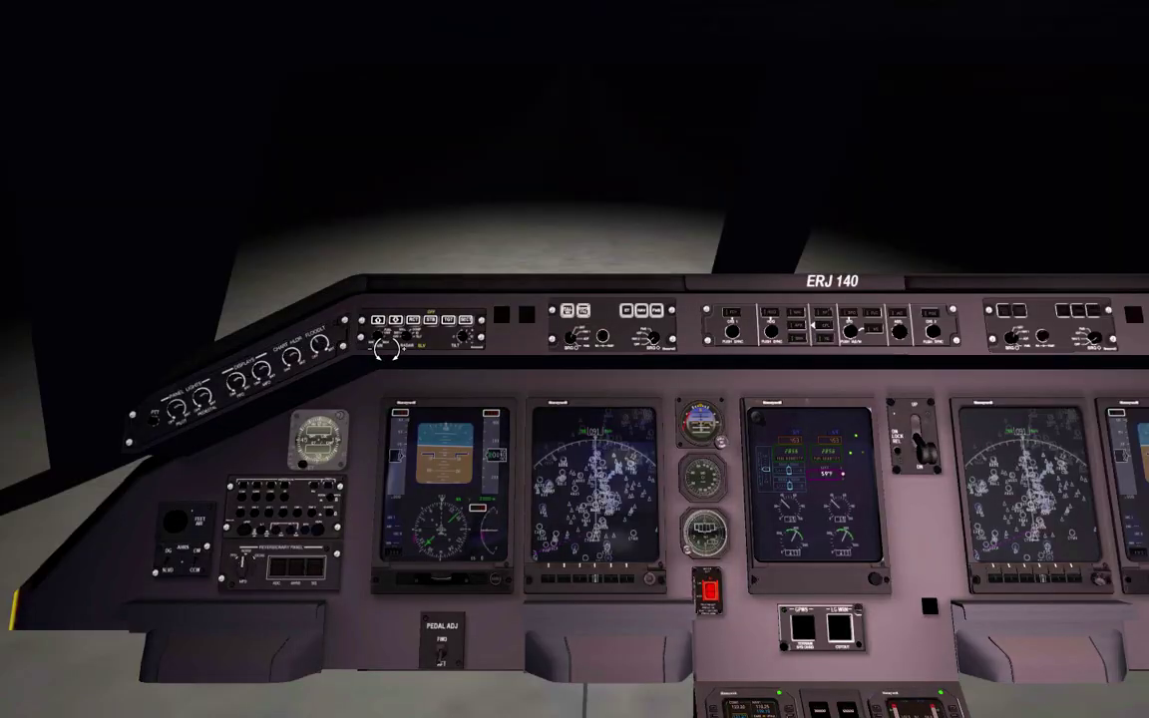
# - Switch to the ERJ 140 cockpit in X-Plane, raise the floodlight, try the chart holder and pilot panel light knobs, and blank the PFD
pyautogui.click(325, 349)
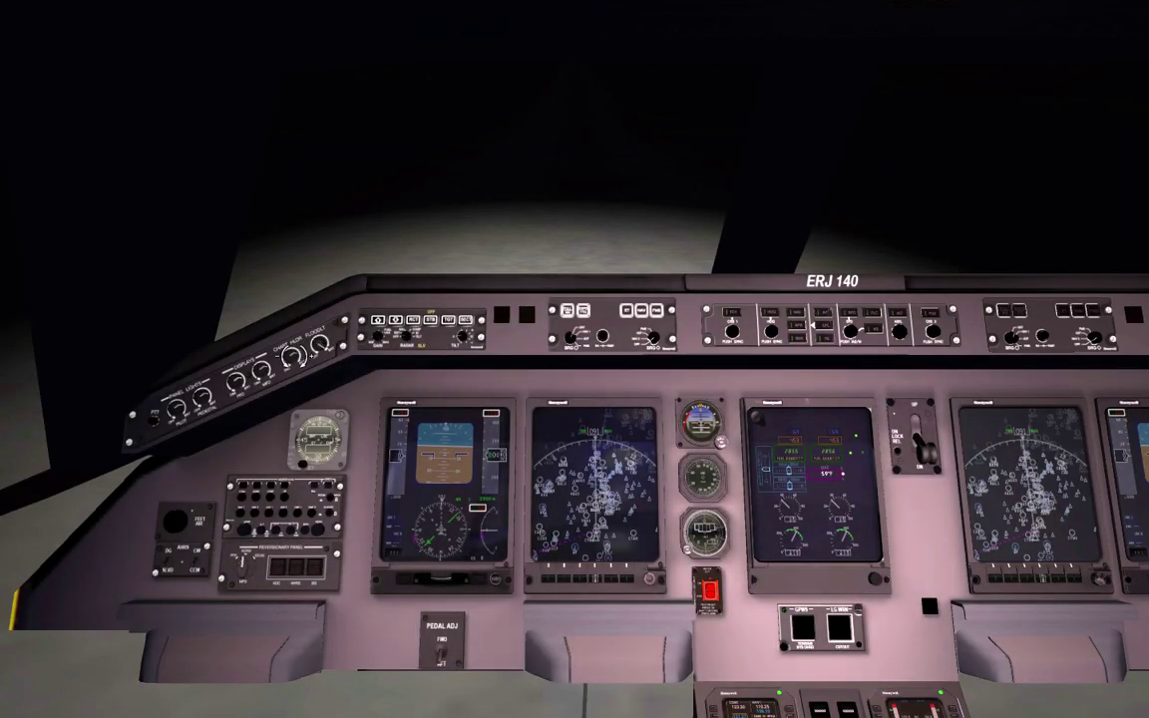
pyautogui.moveTo(297, 356); pyautogui.dragTo(341, 366)
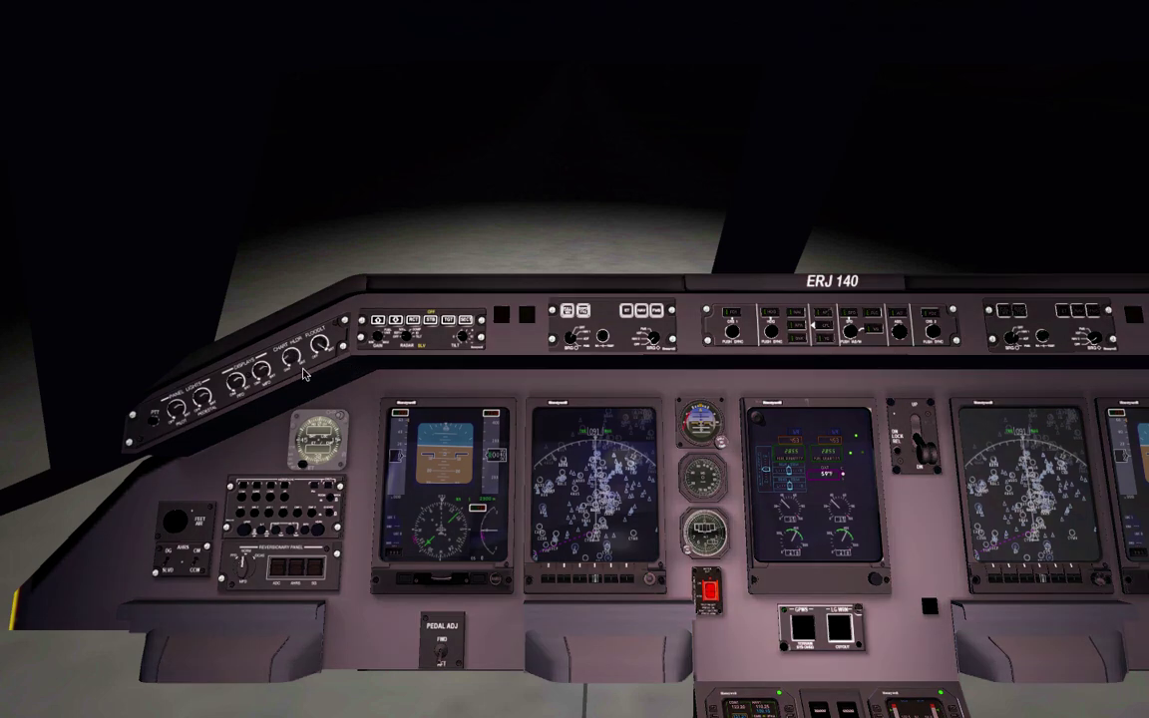
pyautogui.moveTo(265, 368); pyautogui.dragTo(340, 388)
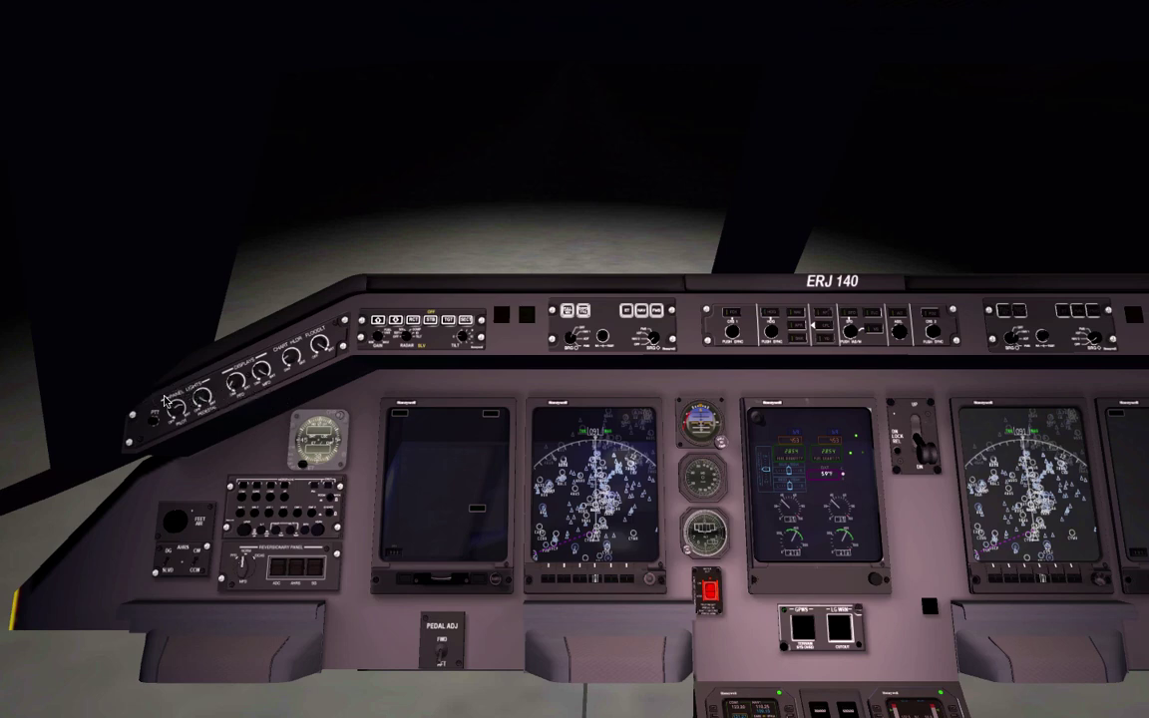
pyautogui.moveTo(175, 407); pyautogui.dragTo(338, 403)
pyautogui.moveTo(240, 406); pyautogui.dragTo(146, 399)
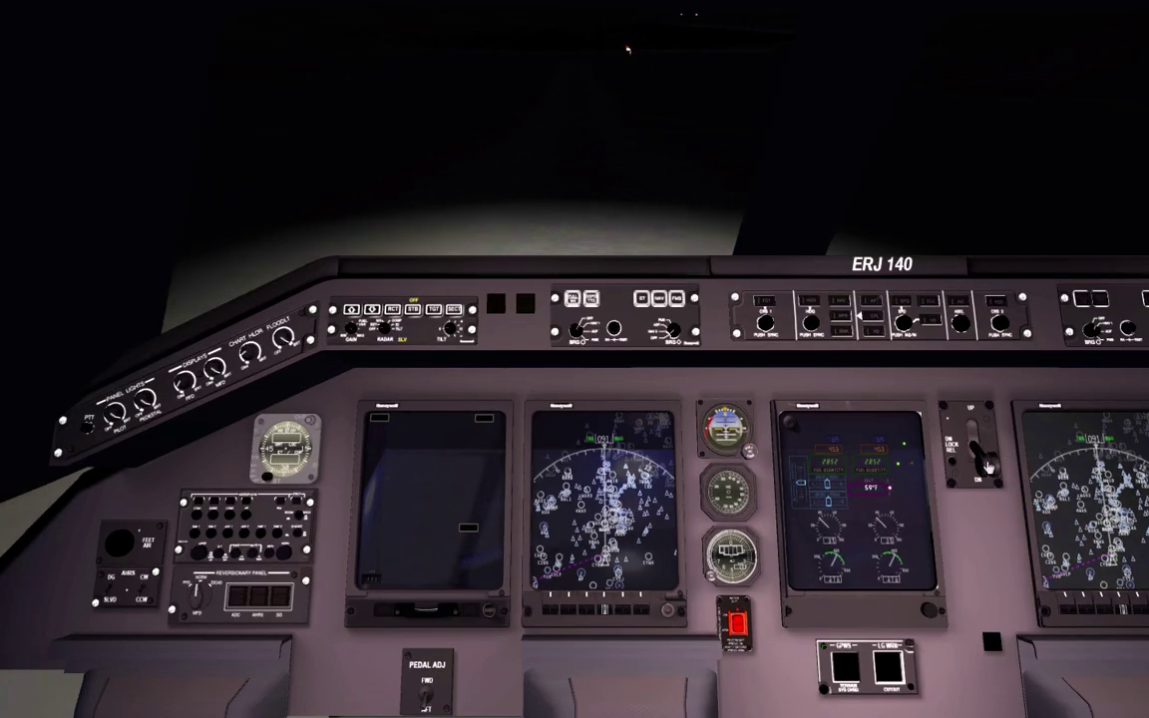
# - Show the landing gear lever's description, raise the lever, and return it to the down position
pyautogui.click(987, 464)
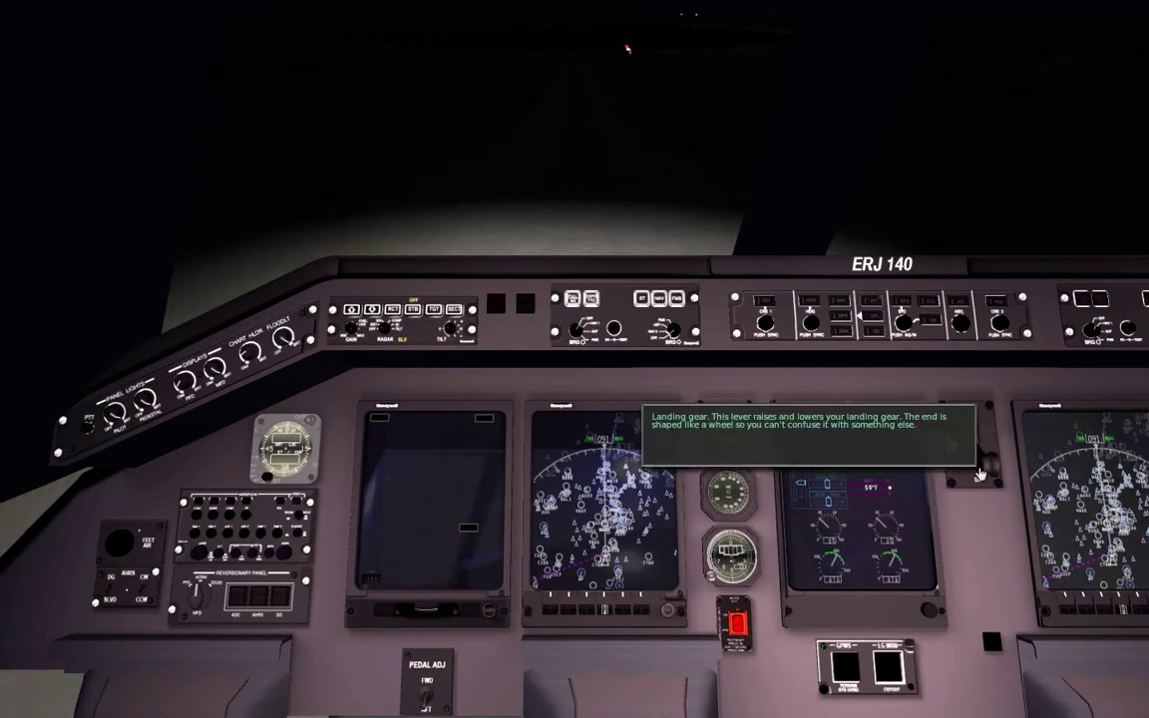
pyautogui.click(986, 466)
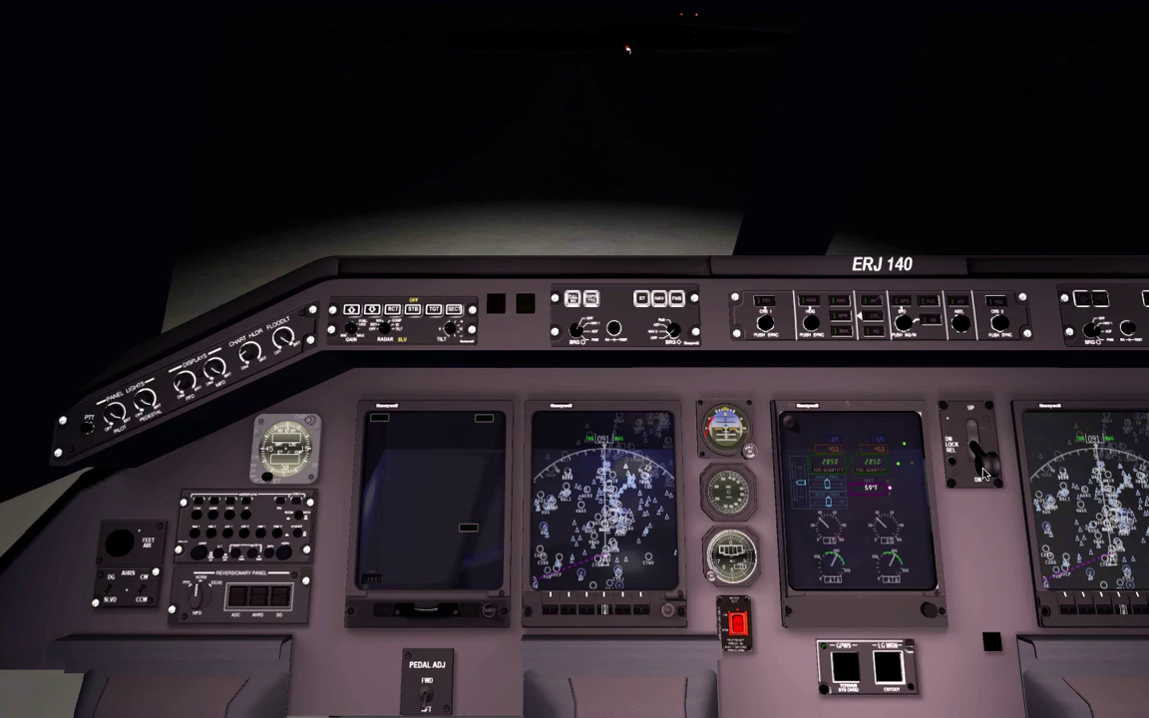
pyautogui.click(982, 469)
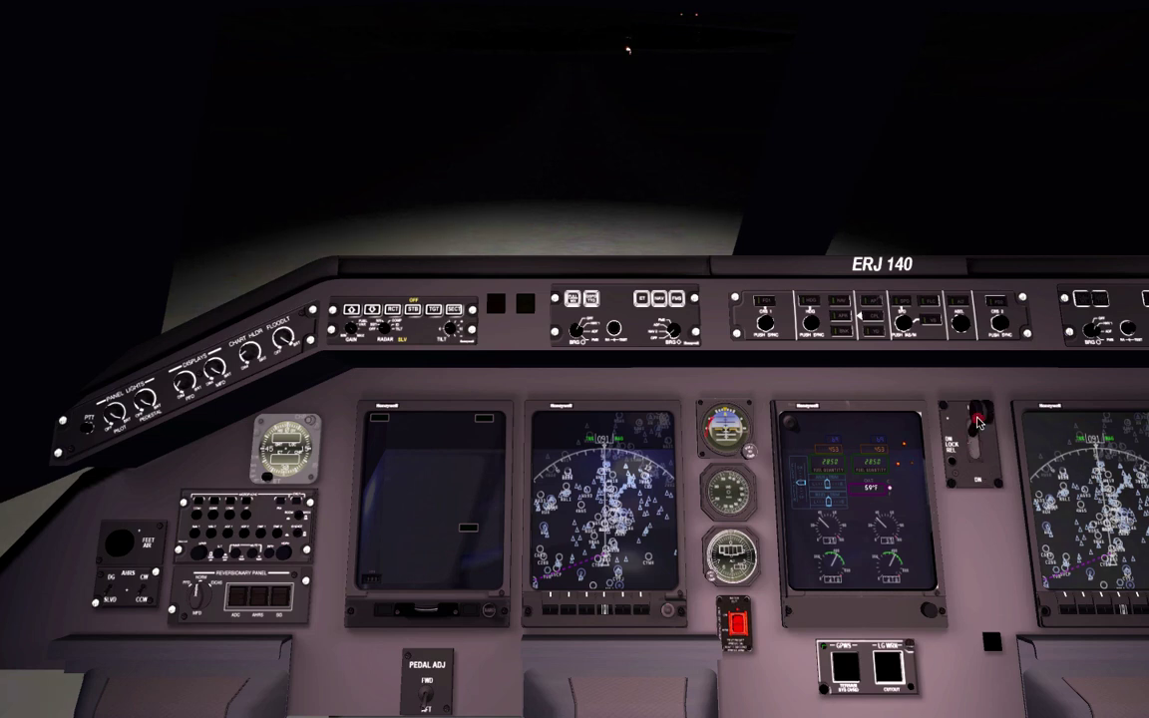
pyautogui.click(979, 421)
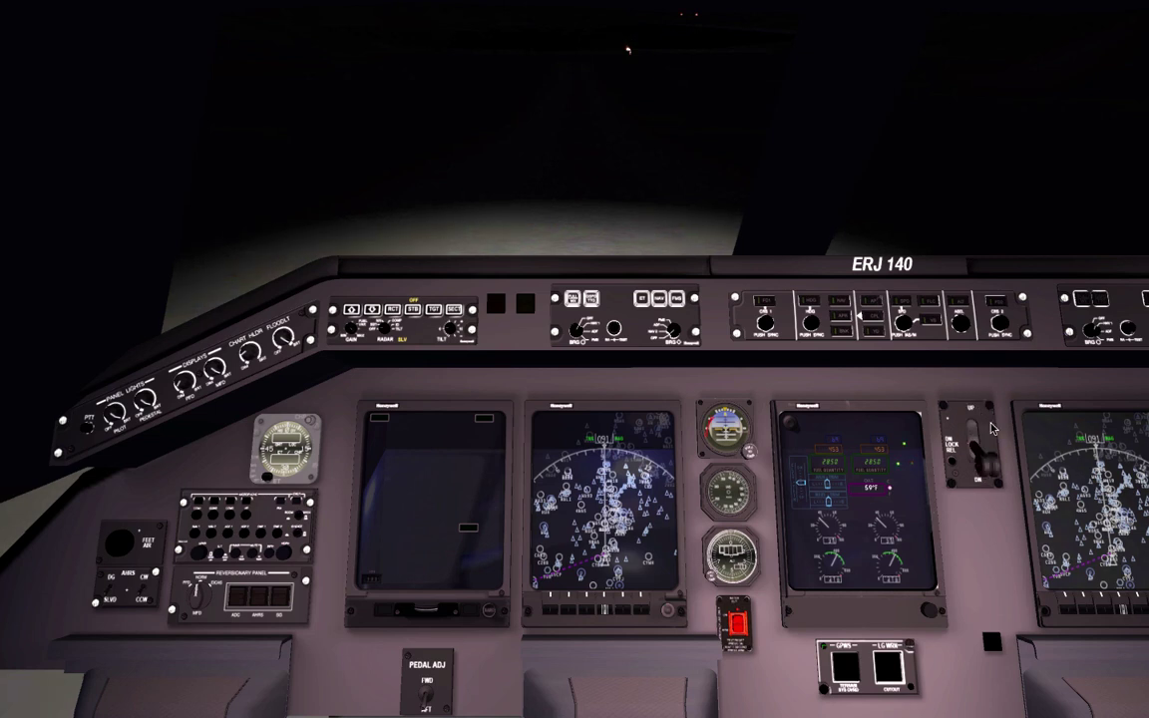
# - Turn off the cockpit floodlight, and dim and brighten the pilot panel lights
pyautogui.moveTo(287, 340); pyautogui.dragTo(402, 339)
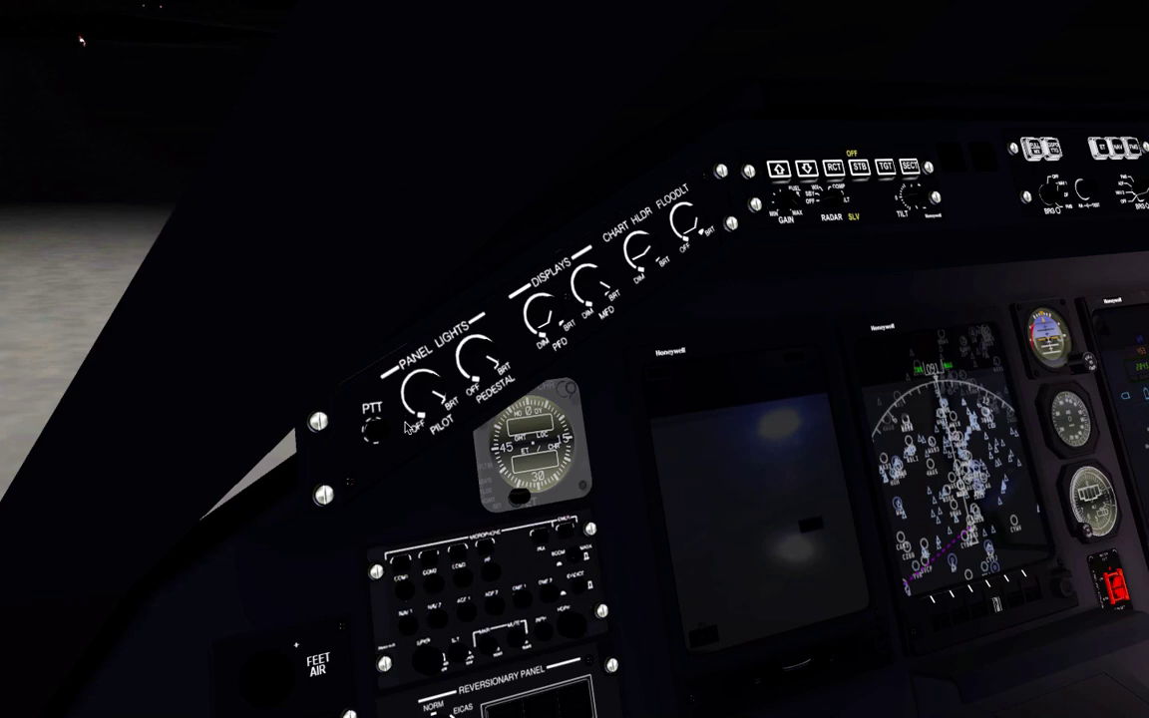
pyautogui.moveTo(423, 382); pyautogui.dragTo(496, 420)
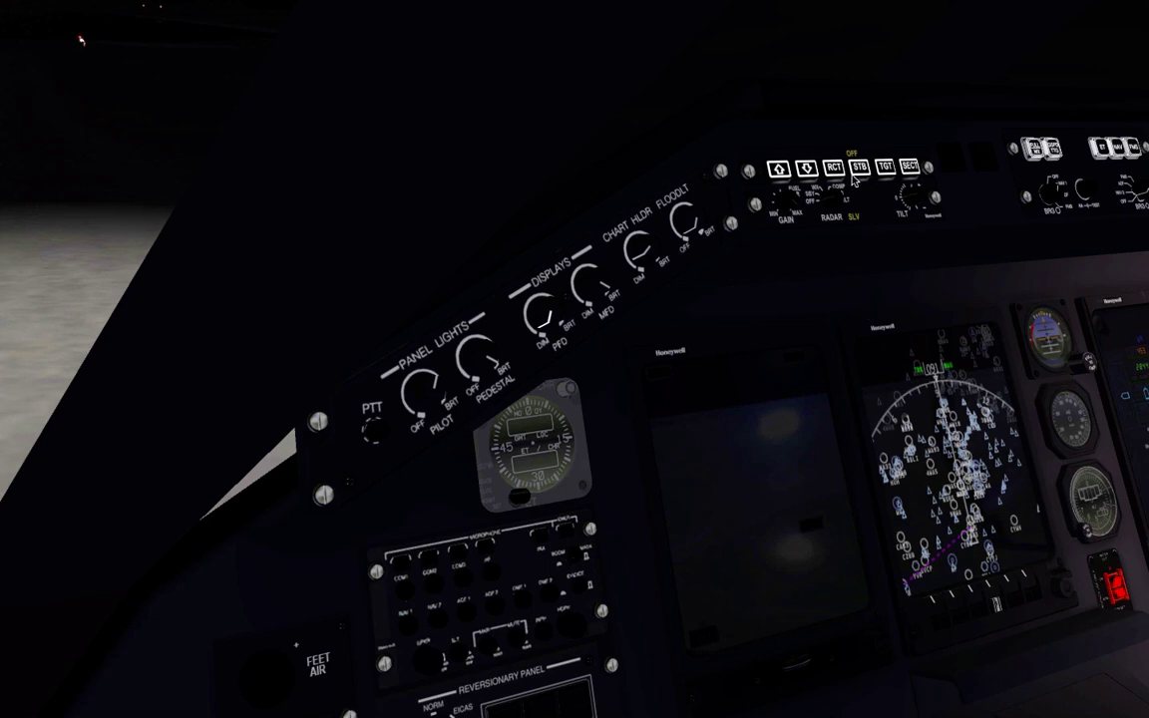
pyautogui.moveTo(425, 377); pyautogui.dragTo(361, 151)
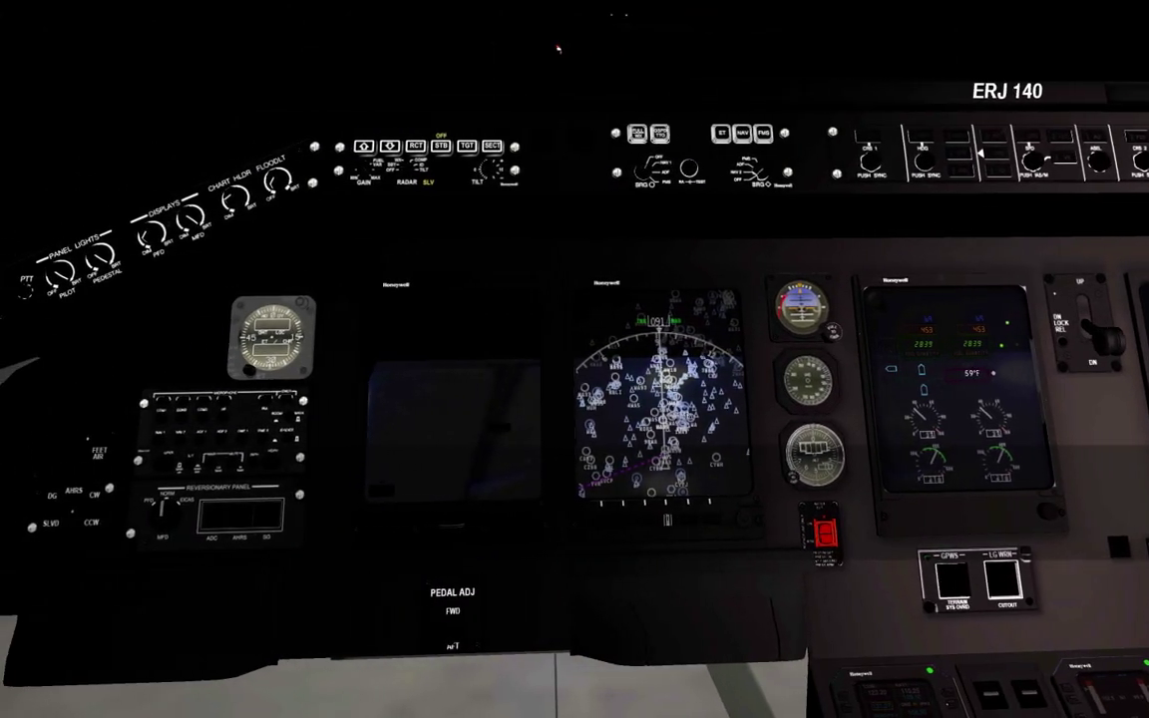
# - Turn the PFD back on and vary the floodlight brightness across the main panel
pyautogui.click(161, 229)
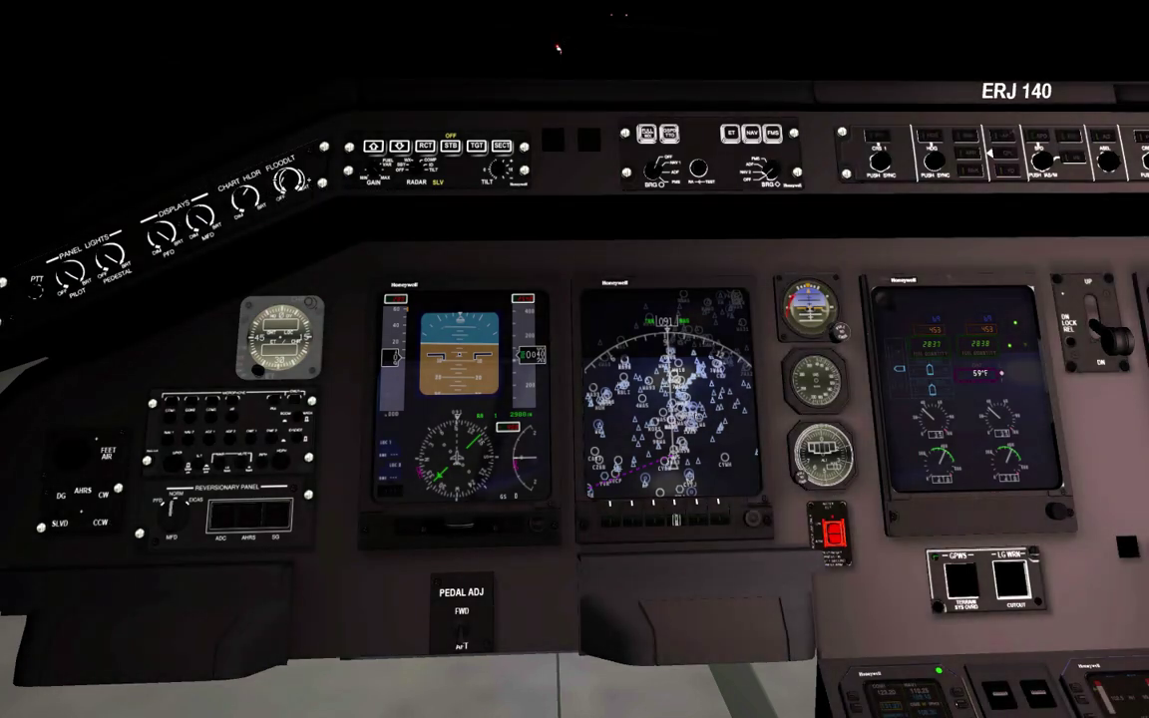
pyautogui.scroll(3, 291, 181)
pyautogui.scroll(-3, 293, 181)
pyautogui.scroll(3, 297, 180)
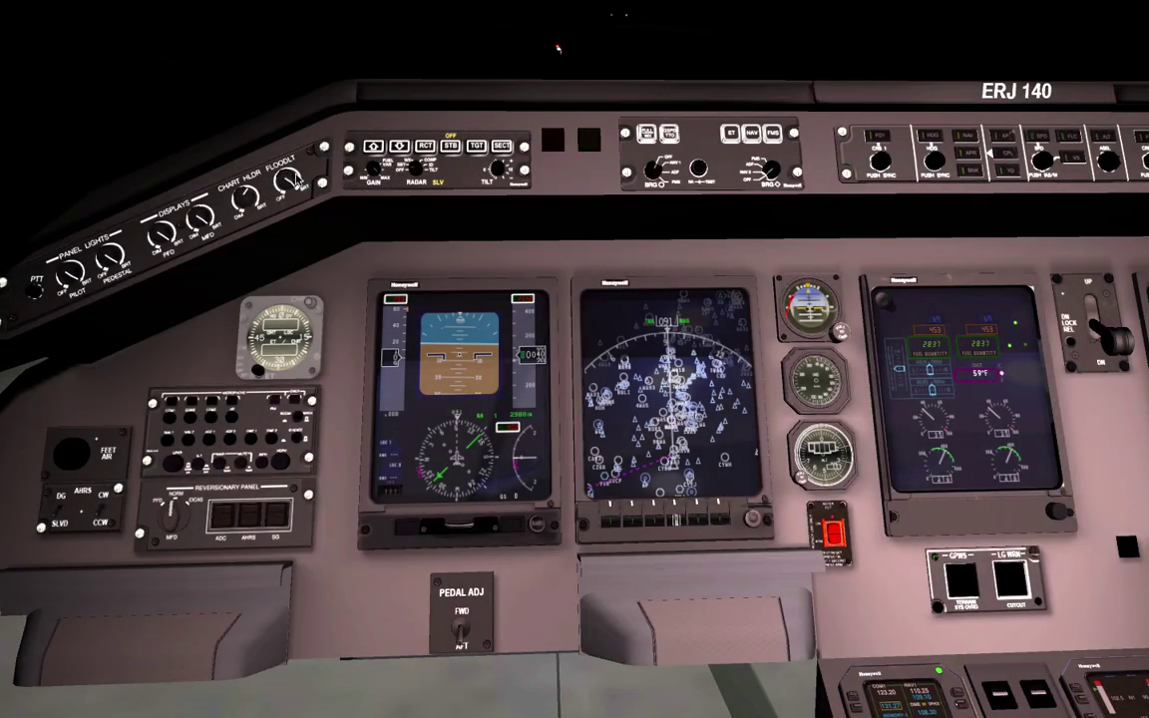
pyautogui.moveTo(210, 180); pyautogui.dragTo(292, 204)
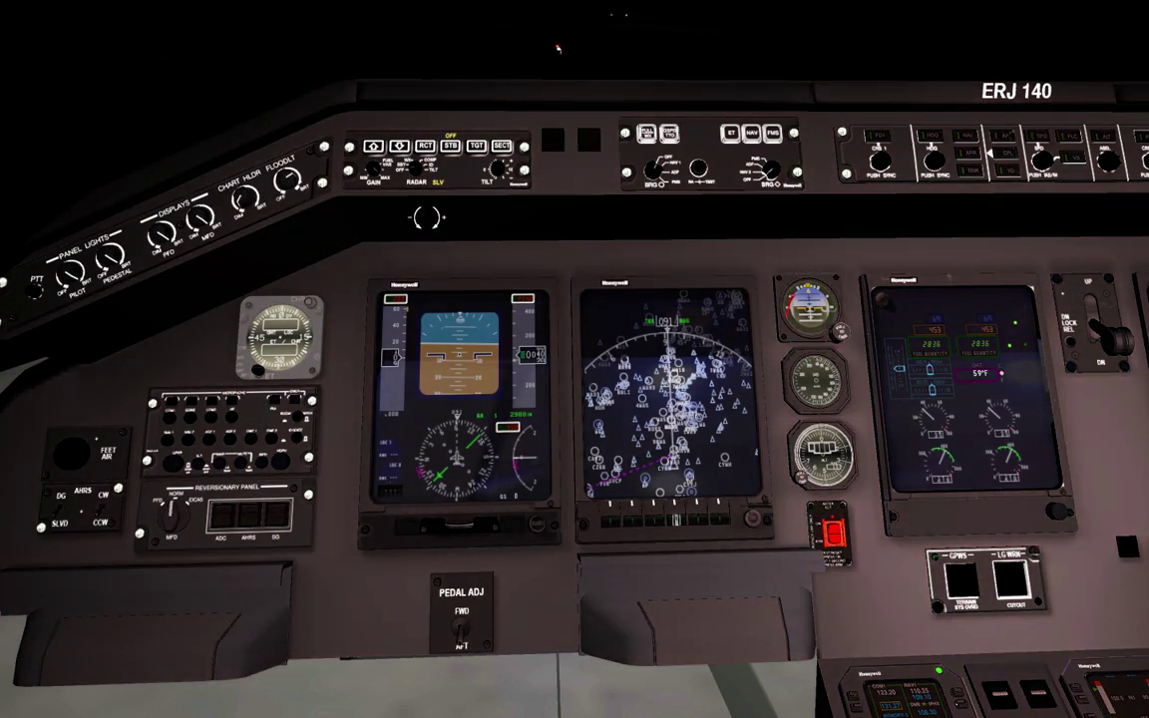
# - Examine the floodlit main panel and pedestal from several viewing angles
pyautogui.press('Up')
pyautogui.press('Left')
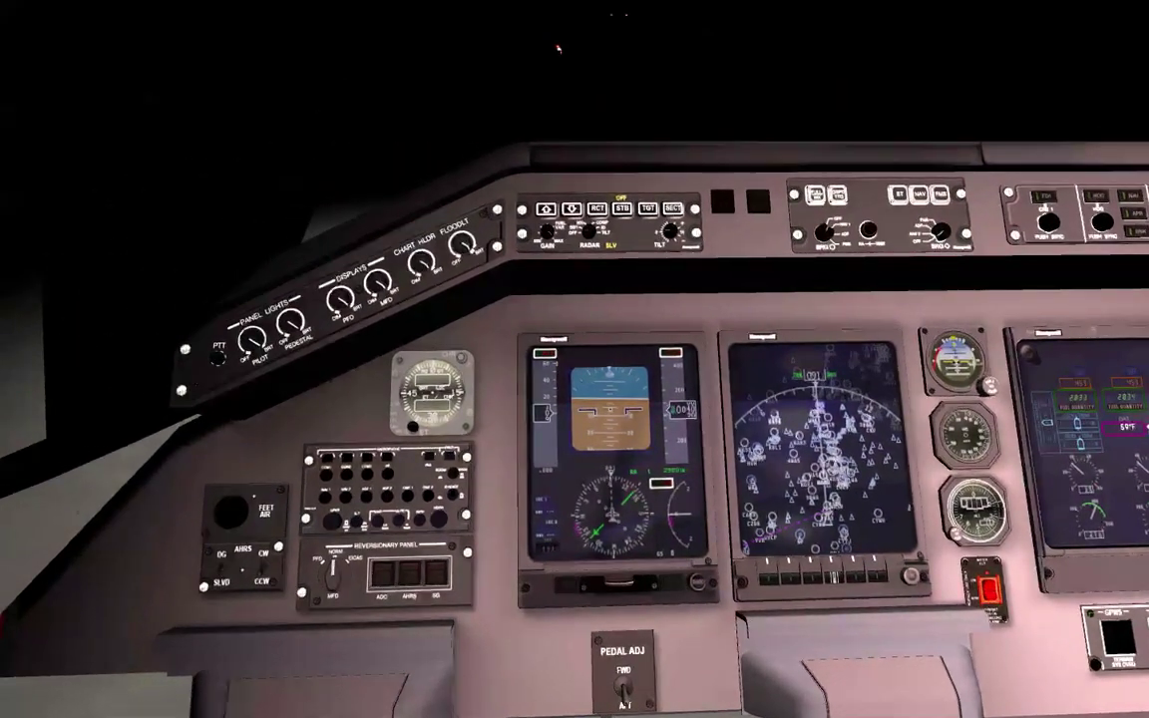
pyautogui.press('e')
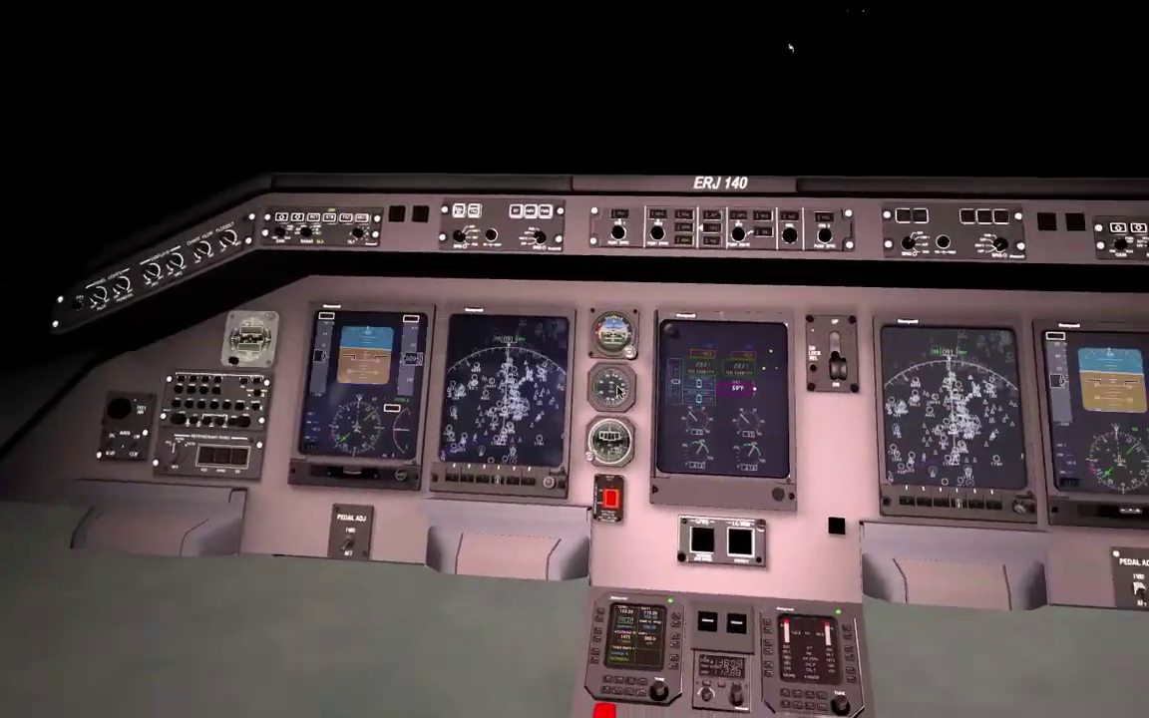
pyautogui.press('q')
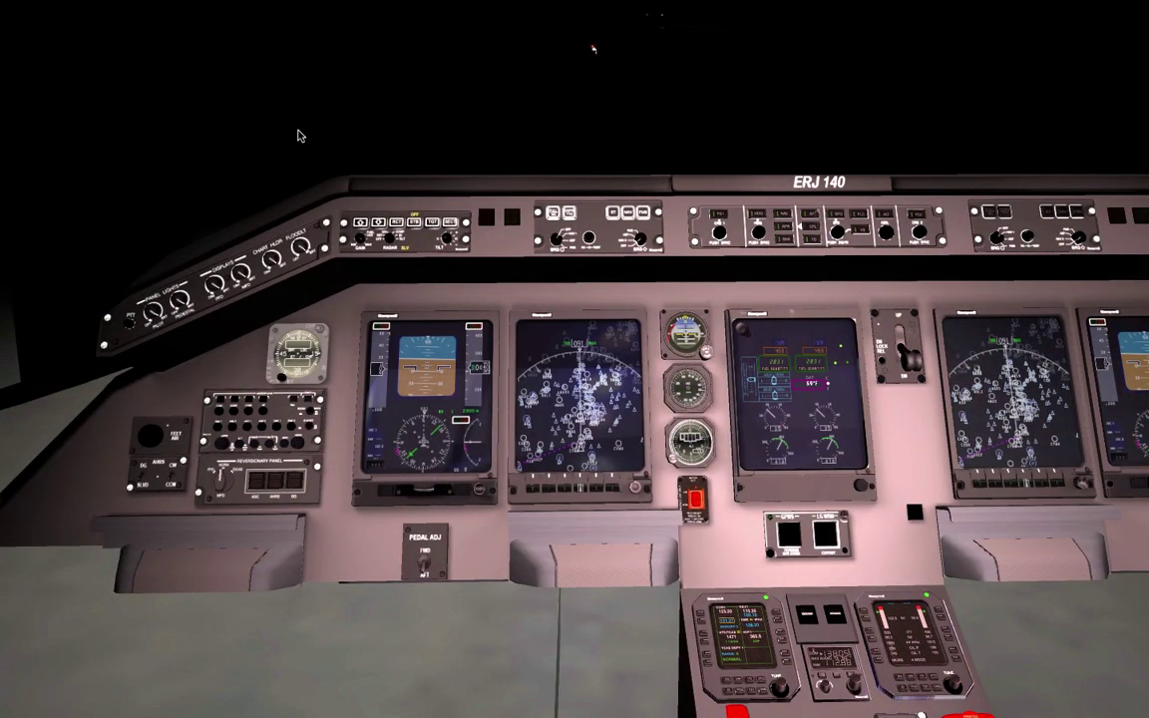
pyautogui.press('q')
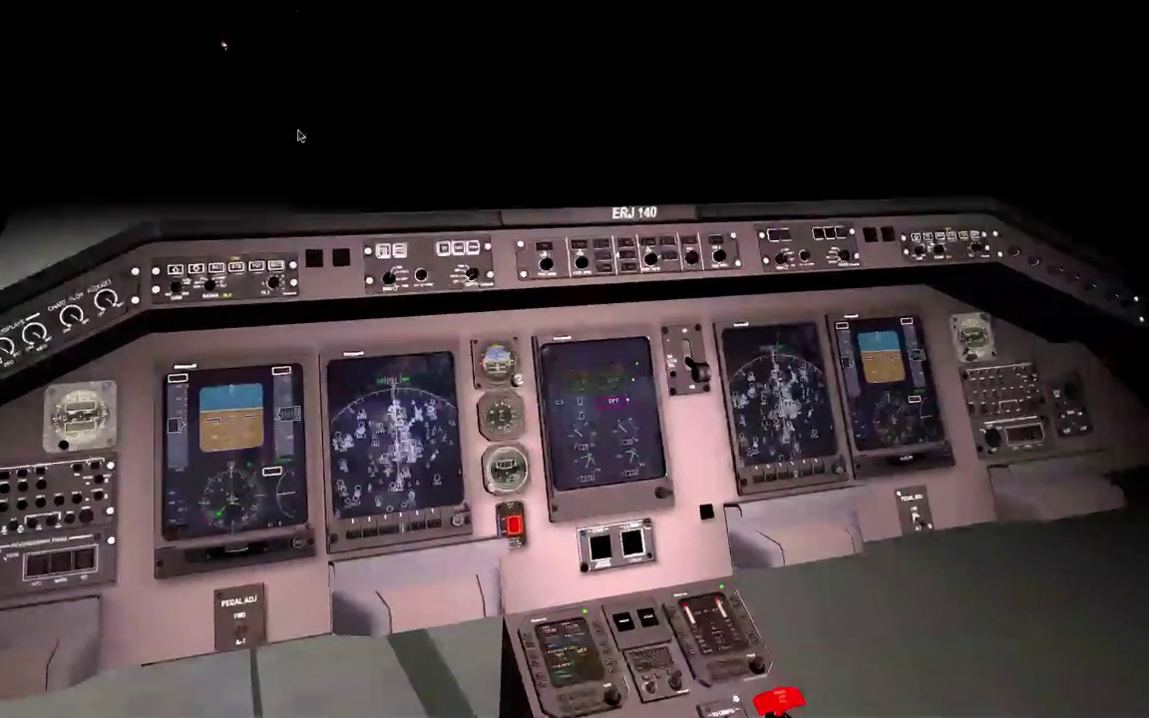
pyautogui.press('q')
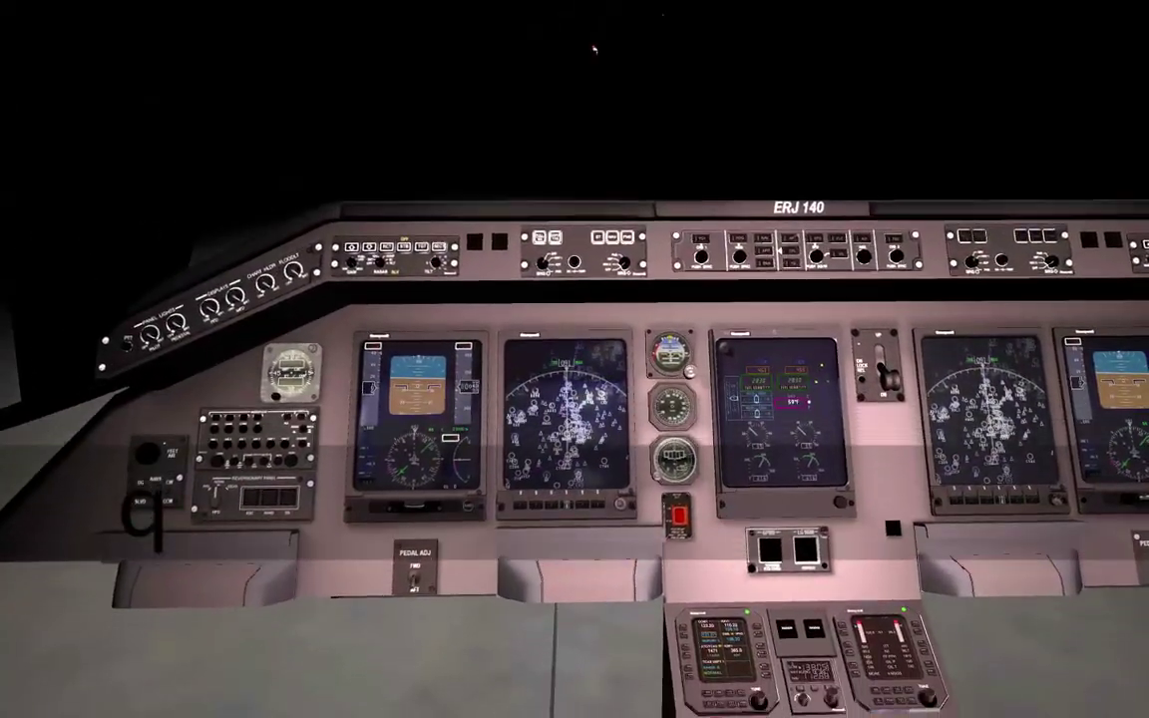
# - Change the time of day to daylight and dim the pilot panel lights
pyautogui.press('k')
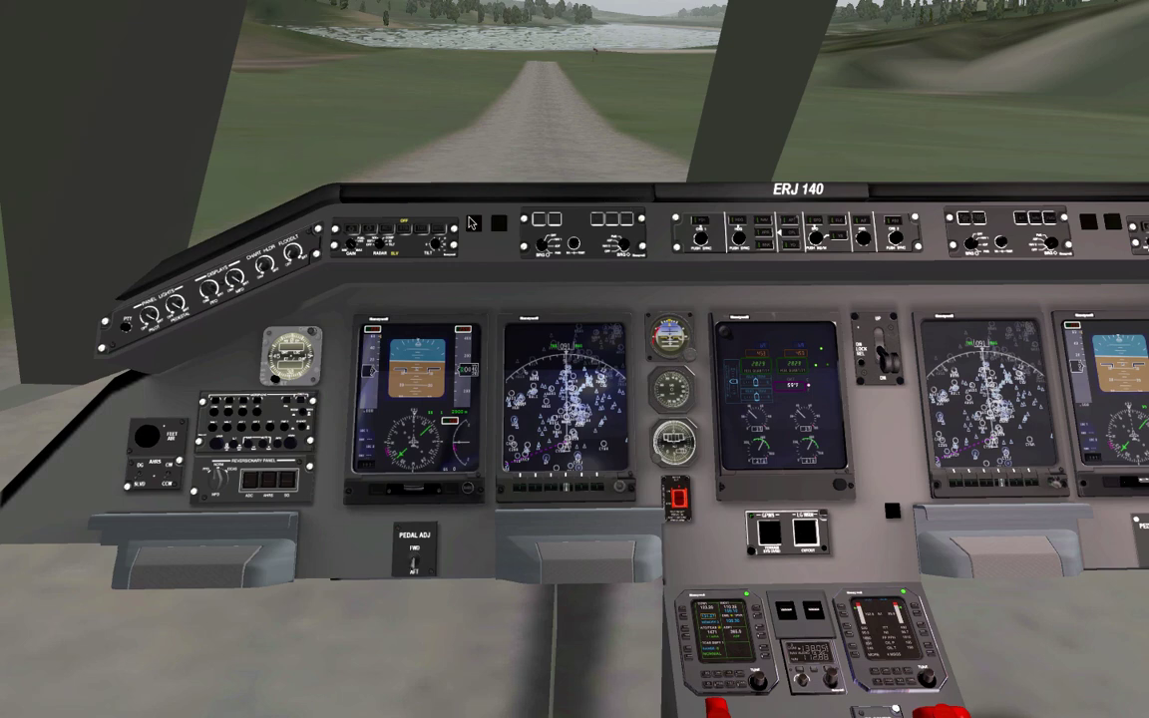
pyautogui.moveTo(133, 287); pyautogui.dragTo(339, 338)
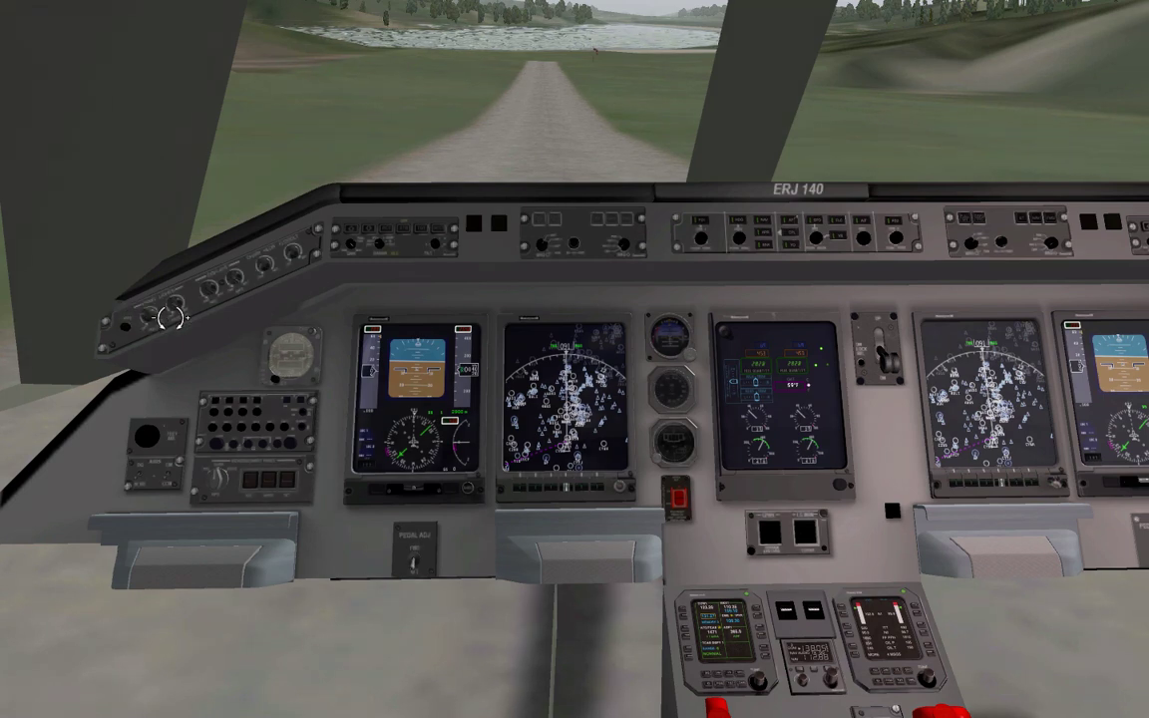
pyautogui.click(136, 316)
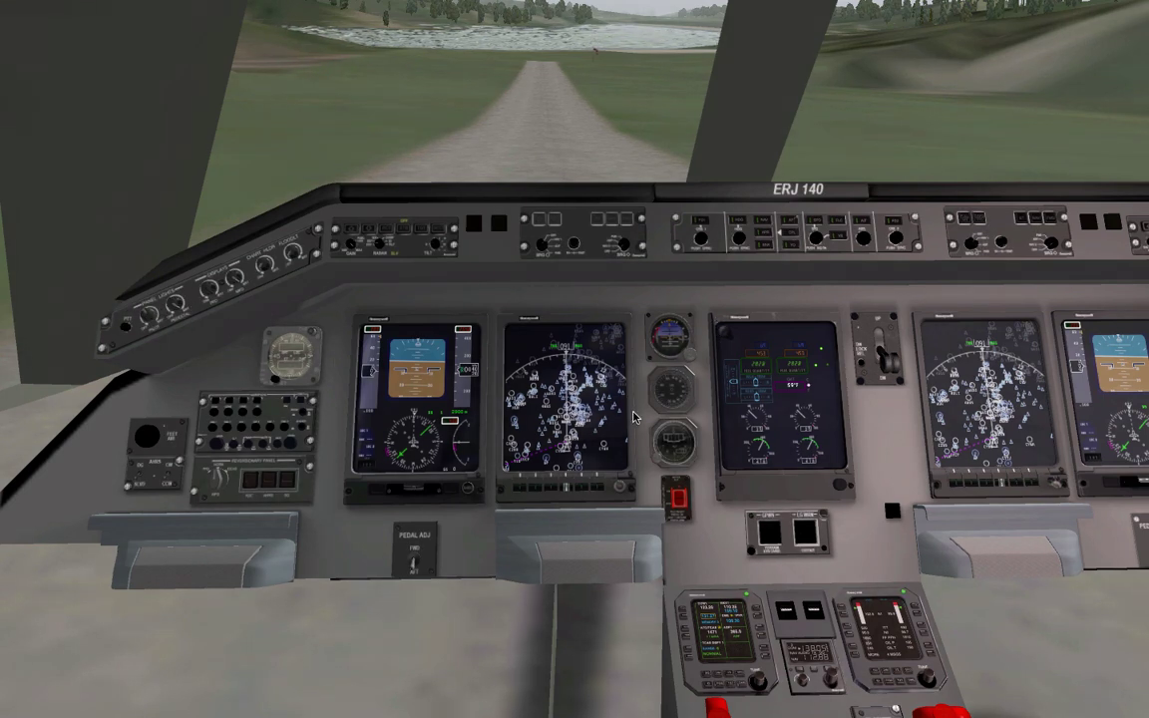